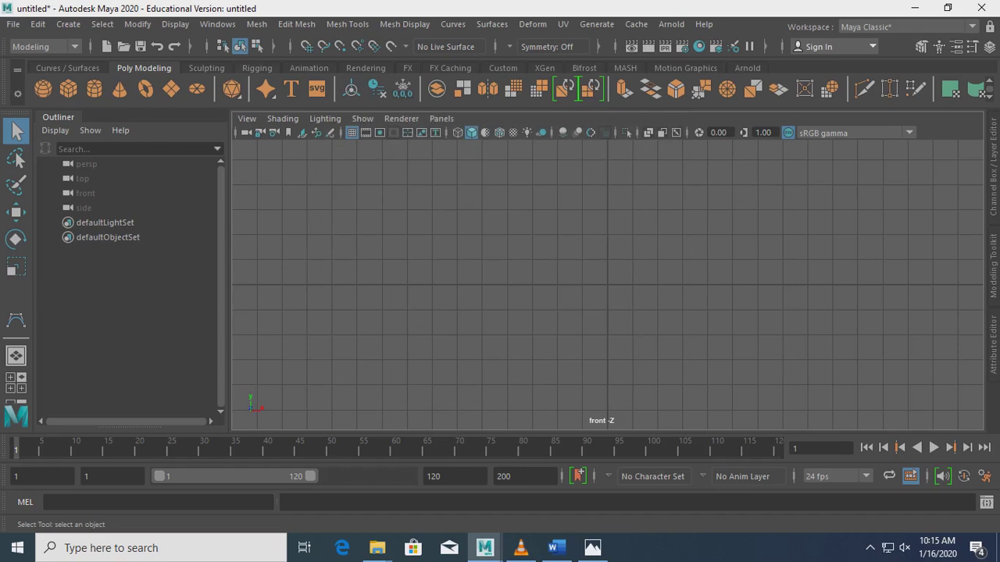
With grid snapping on, draw two CV-curve points running right from the origin in the front view.
click(307, 46)
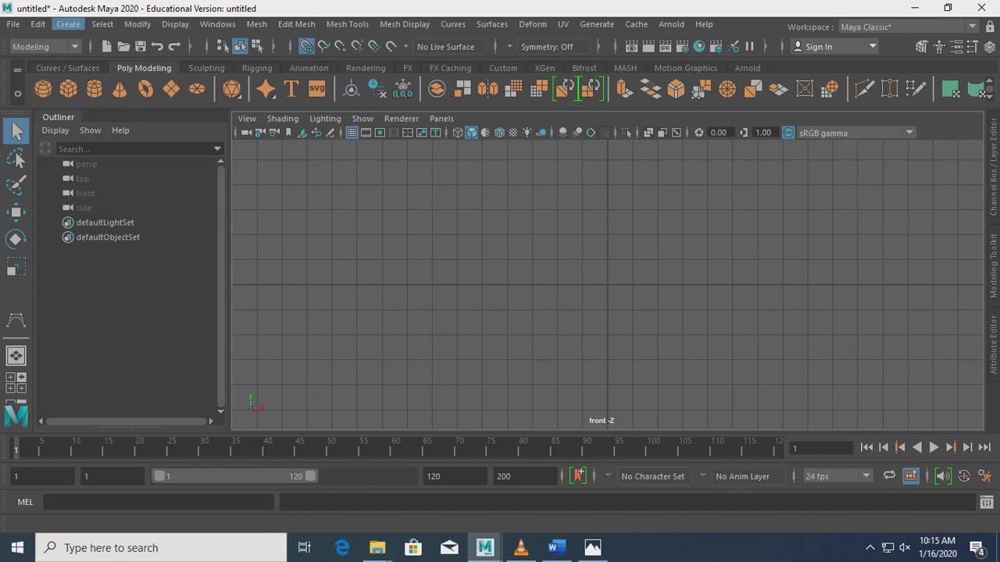
click(68, 24)
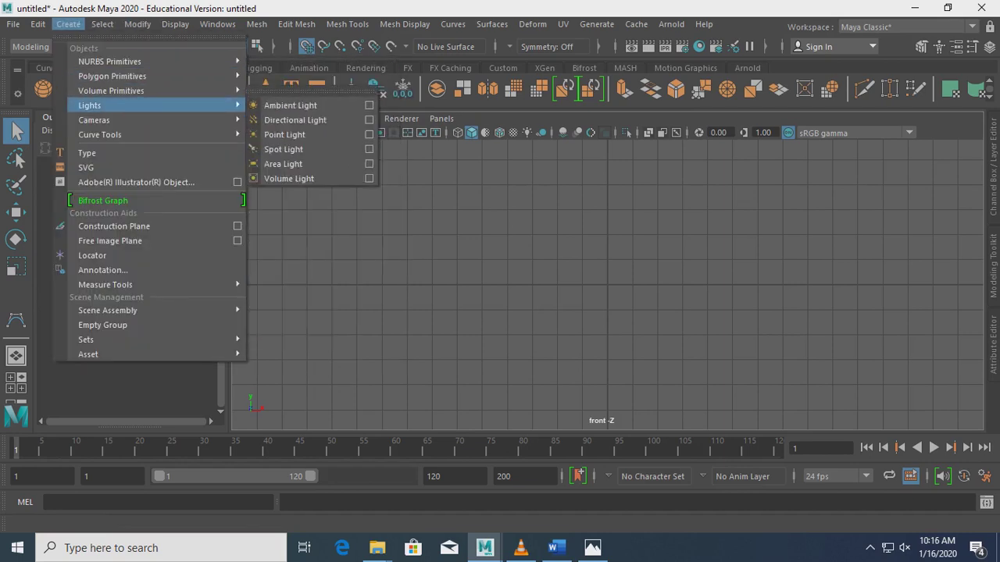
click(290, 135)
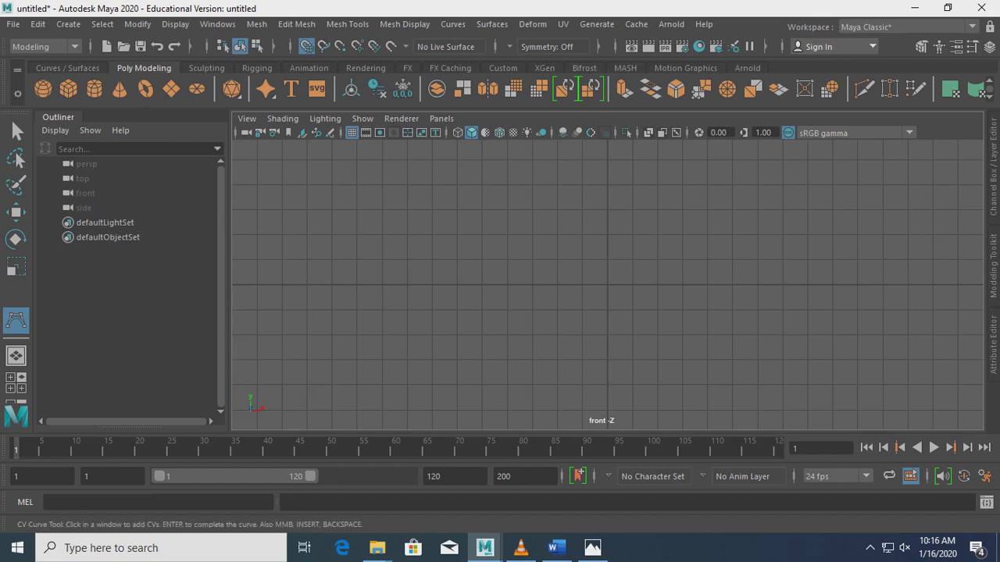
click(607, 285)
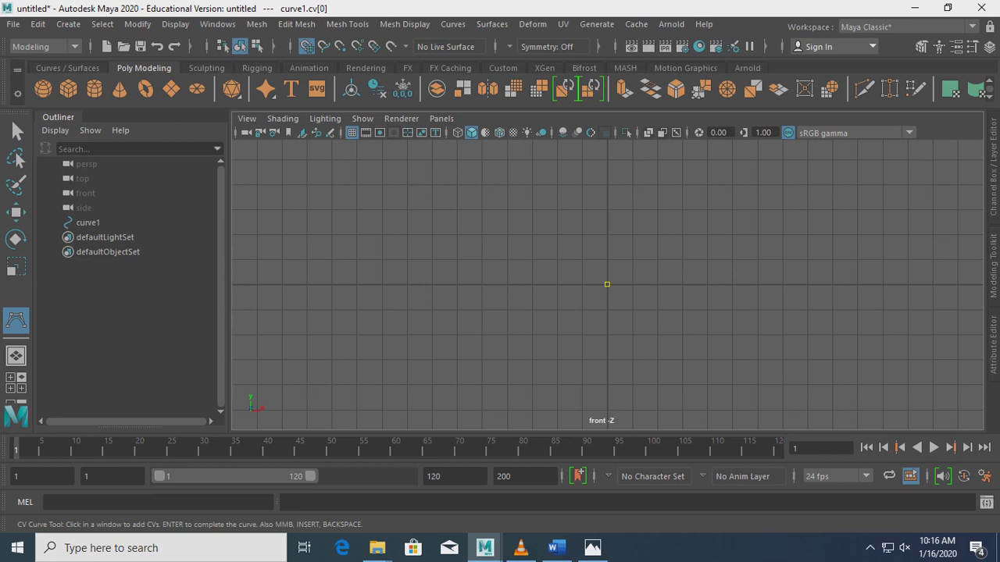
click(682, 284)
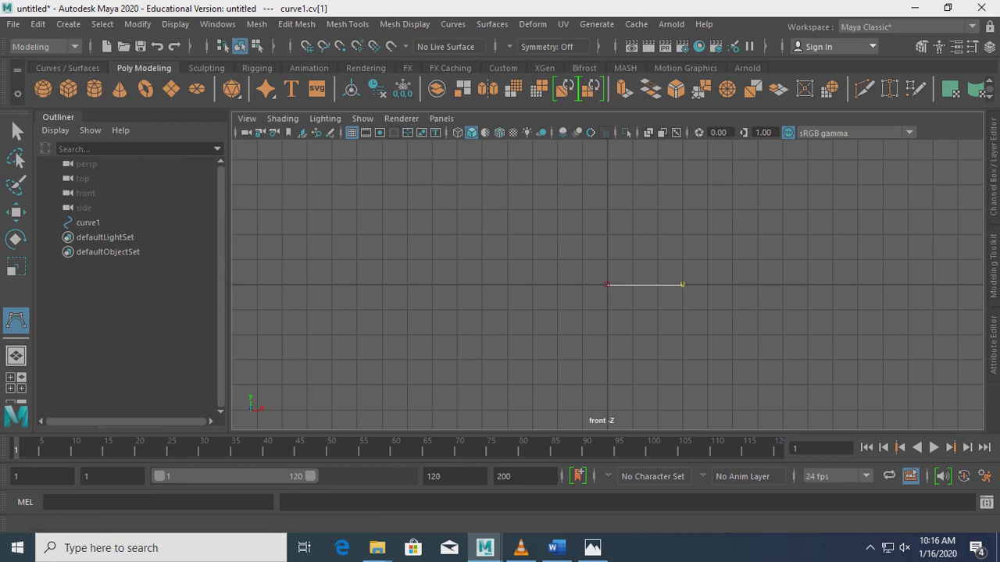
click(68, 24)
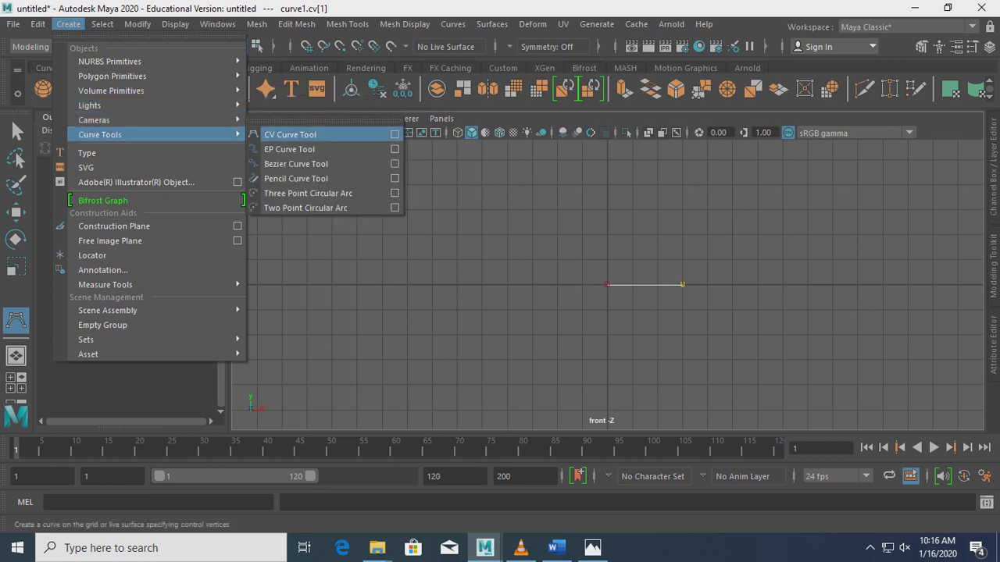
Open the CV Curve Tool settings and undo the accidental extra curve points.
click(394, 134)
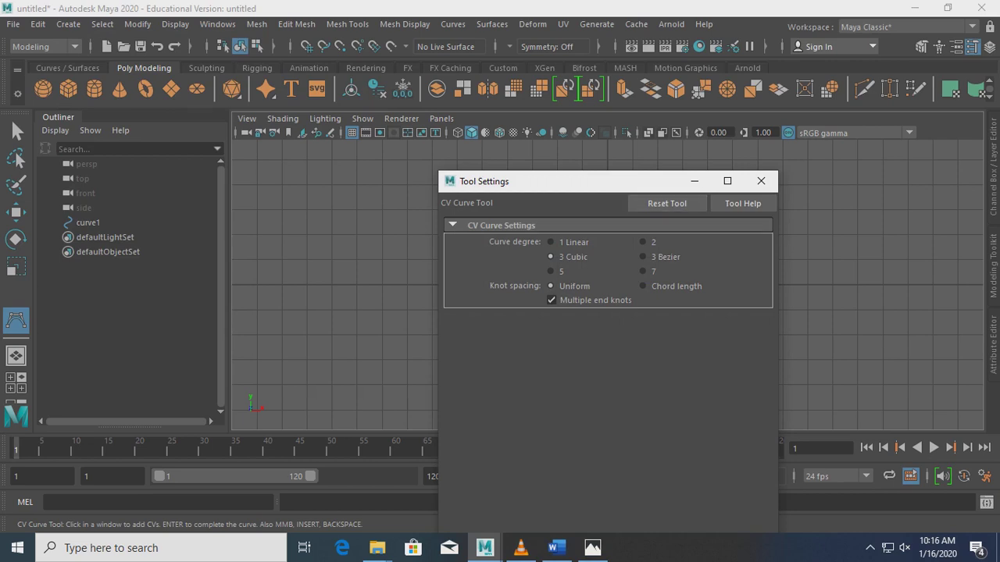
mouse_move(508, 181)
mouse_down()
mouse_move(806, 183)
mouse_move(889, 159)
mouse_up()
click(608, 284)
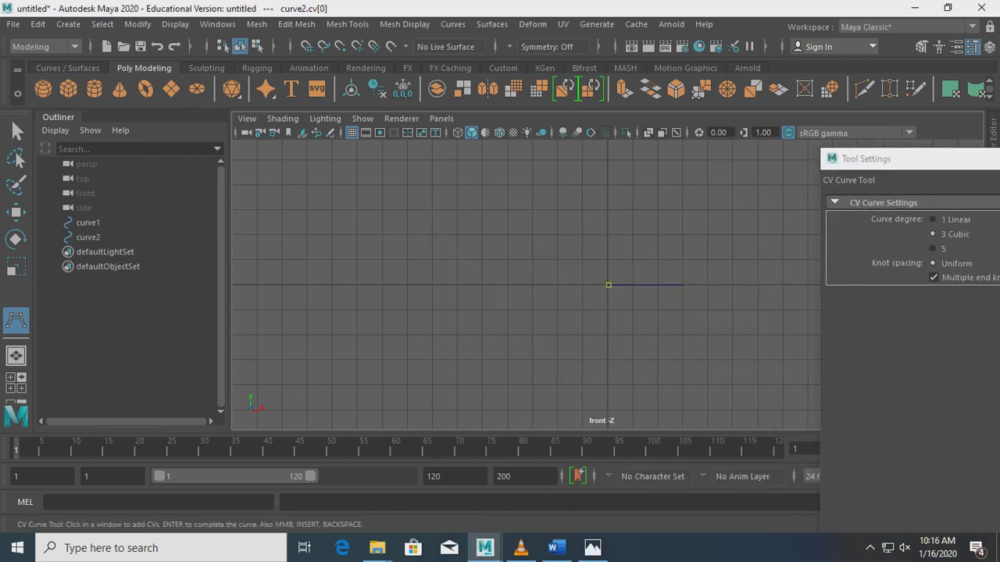
key(ctrl+z)
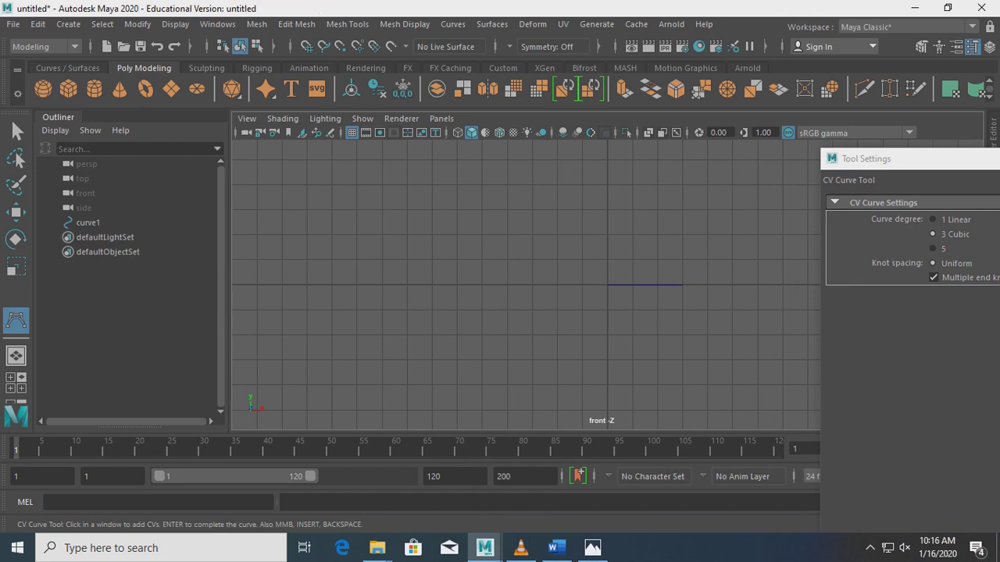
drag(867, 158, 556, 161)
click(845, 164)
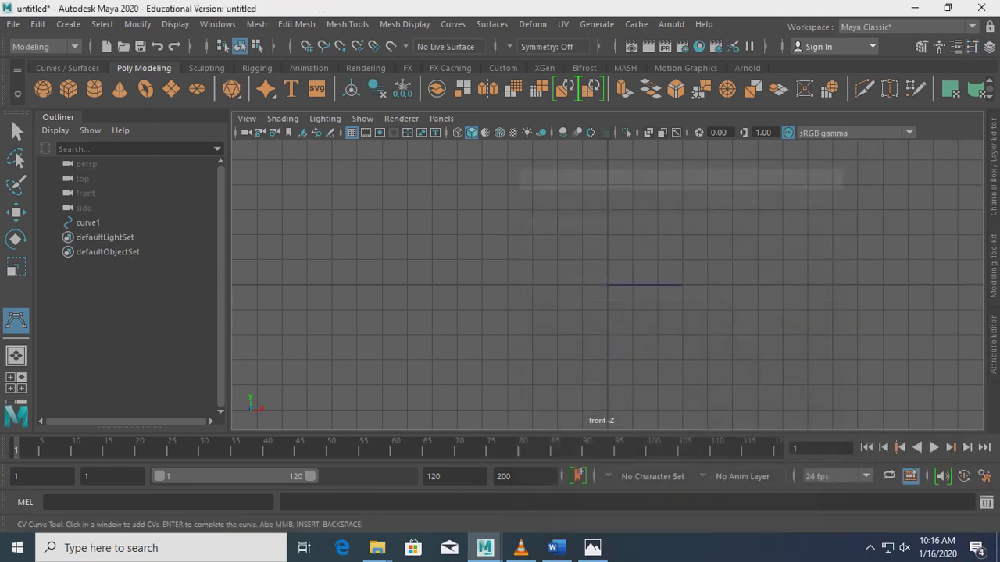
click(607, 284)
key(ctrl+z)
key(q)
Delete curve1 from the Outliner and clear the selection.
click(88, 222)
key(Delete)
click(104, 223)
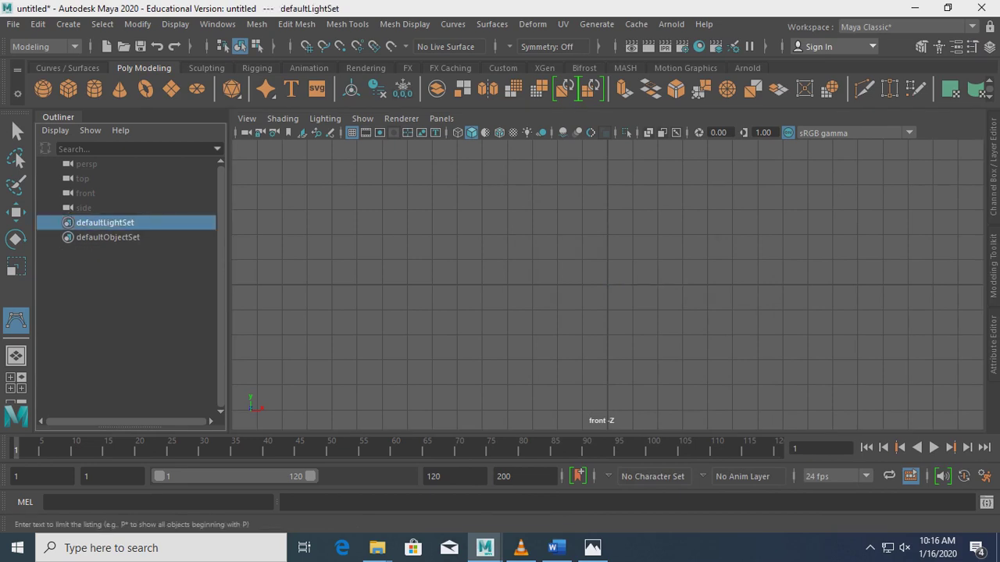
key(Delete)
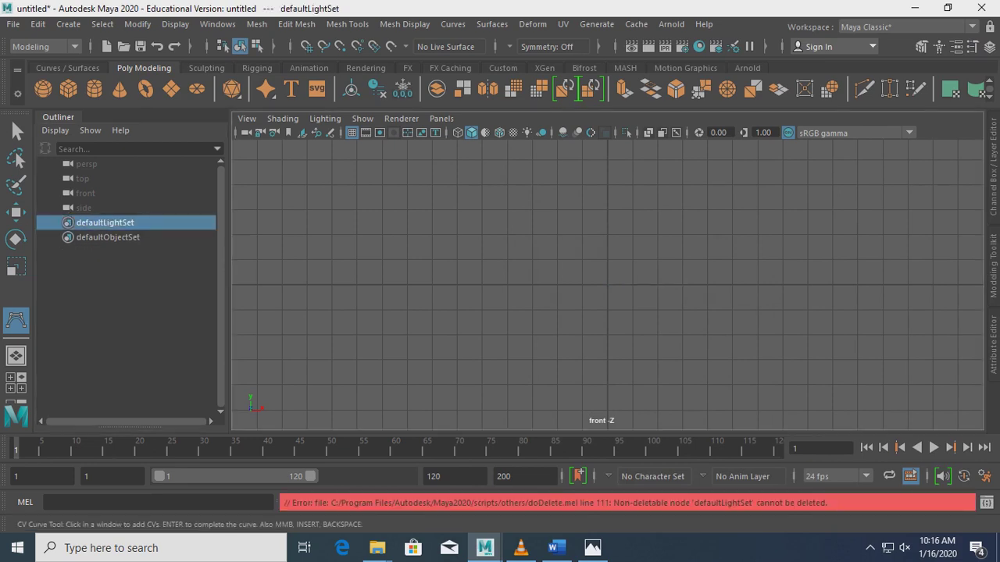
click(313, 242)
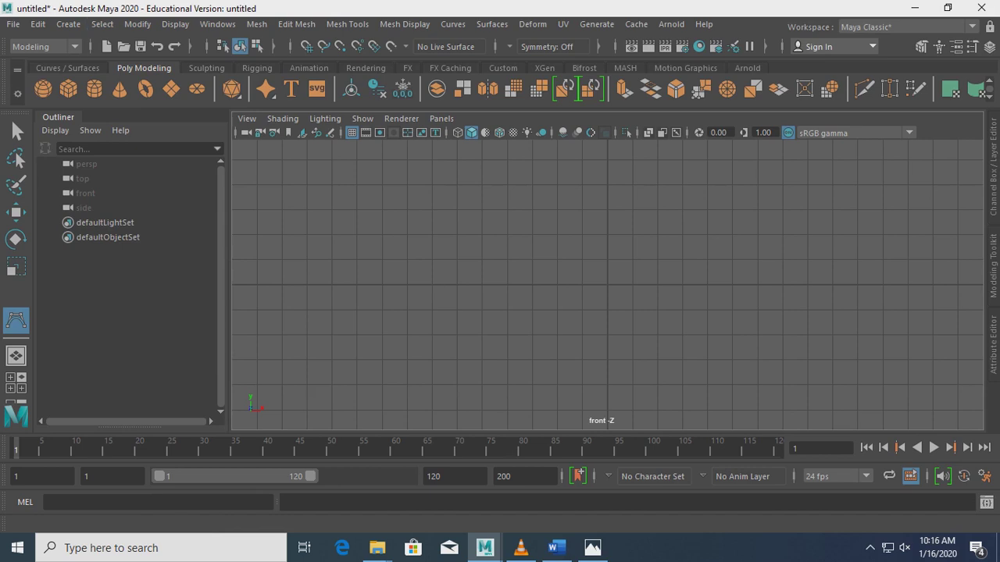
Reopen the CV Curve Tool settings docked beside the view and place the first CV at the origin.
click(68, 24)
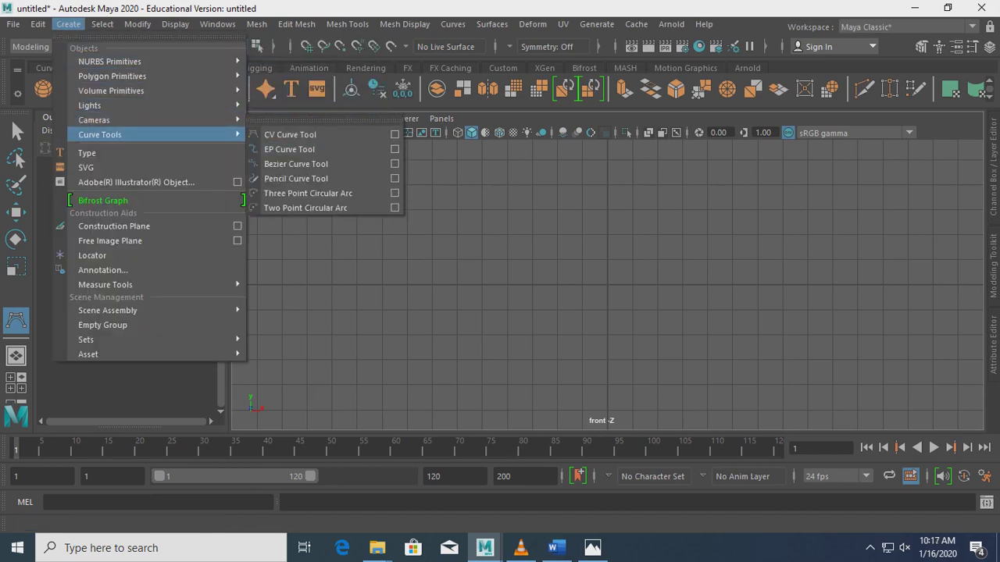
click(394, 134)
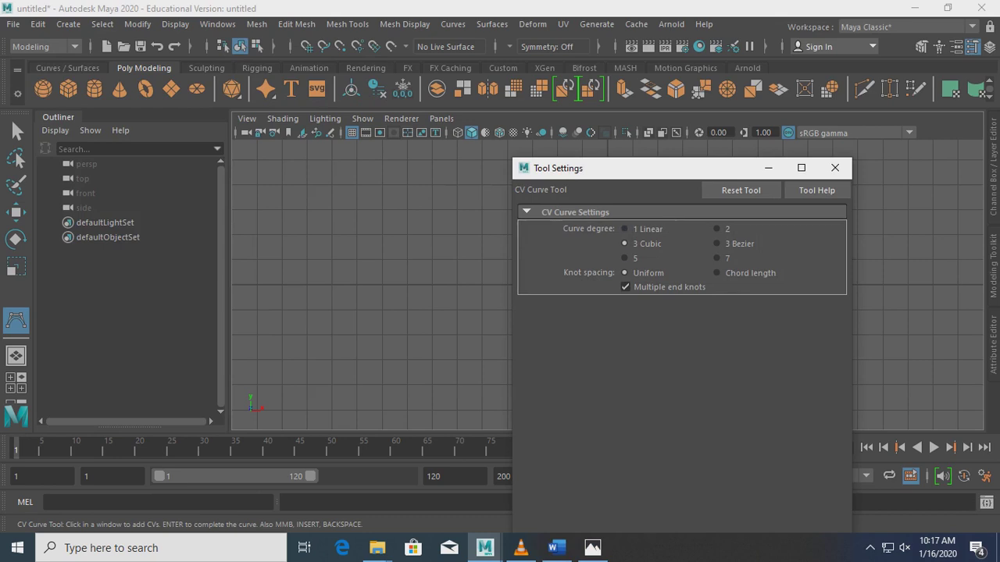
drag(562, 168, 769, 145)
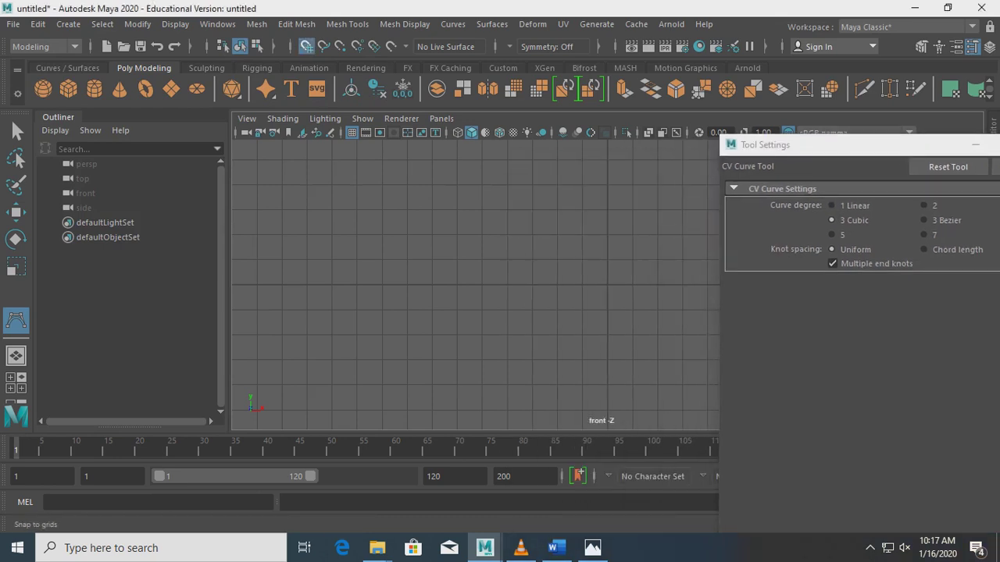
click(607, 285)
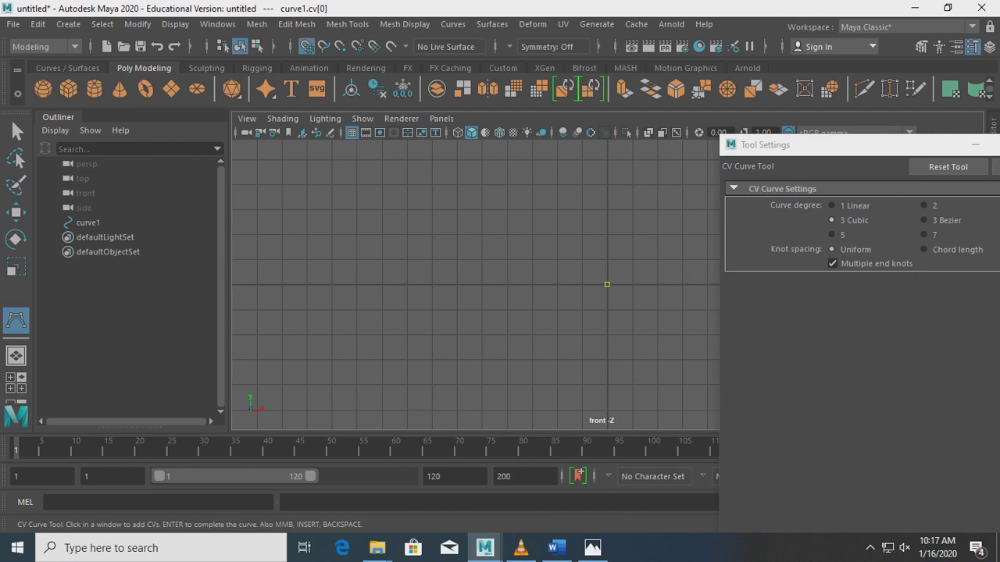
Add CVs along the ground line, just above the base, and high up the Y axis.
click(682, 284)
click(682, 284)
click(682, 284)
key(BackSpace)
click(670, 280)
click(613, 276)
click(611, 185)
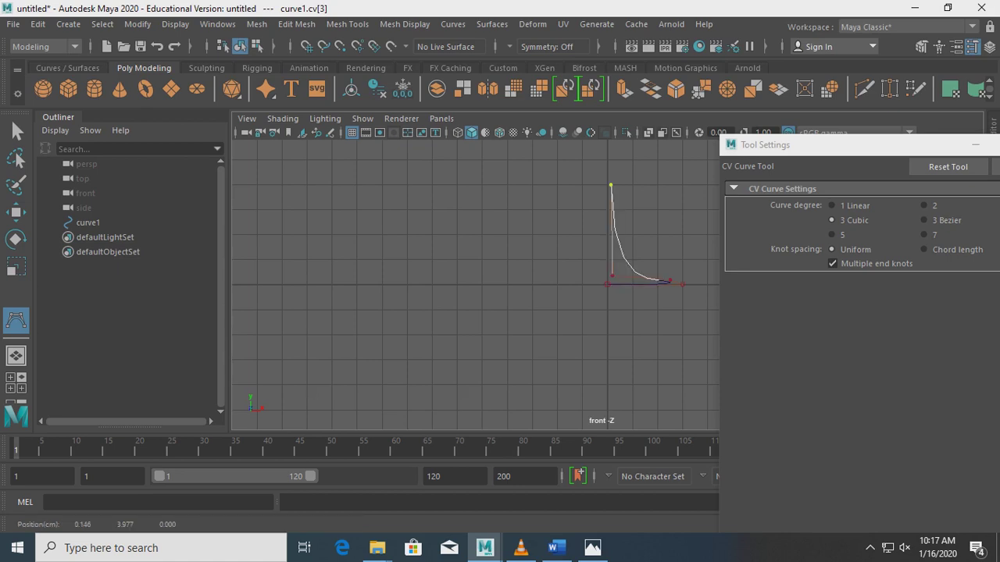
Minimize the Tool Settings window and add two CVs flaring out to the bowl top.
mouse_move(844, 145)
mouse_down()
mouse_move(772, 180)
mouse_move(430, 279)
mouse_up()
click(562, 279)
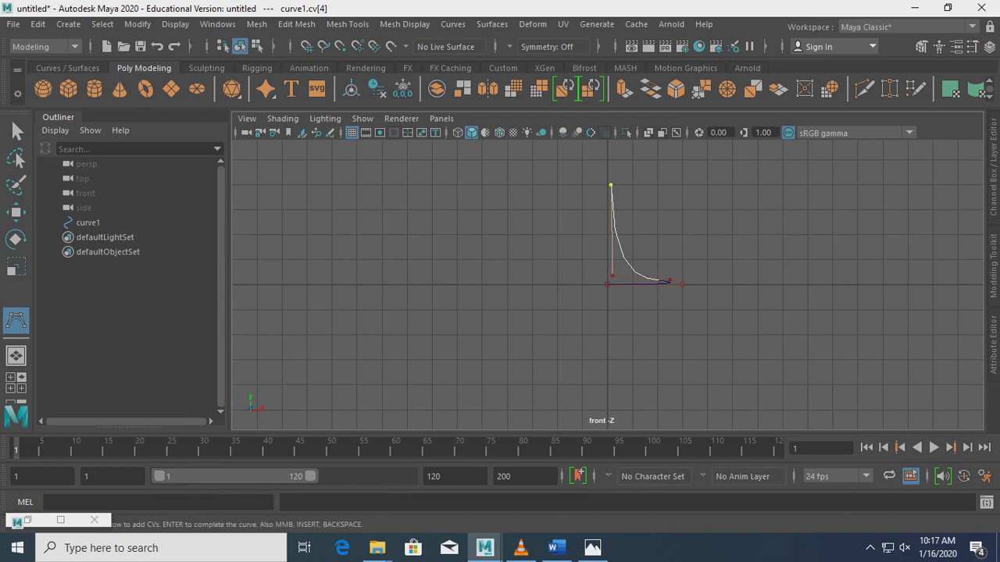
click(657, 160)
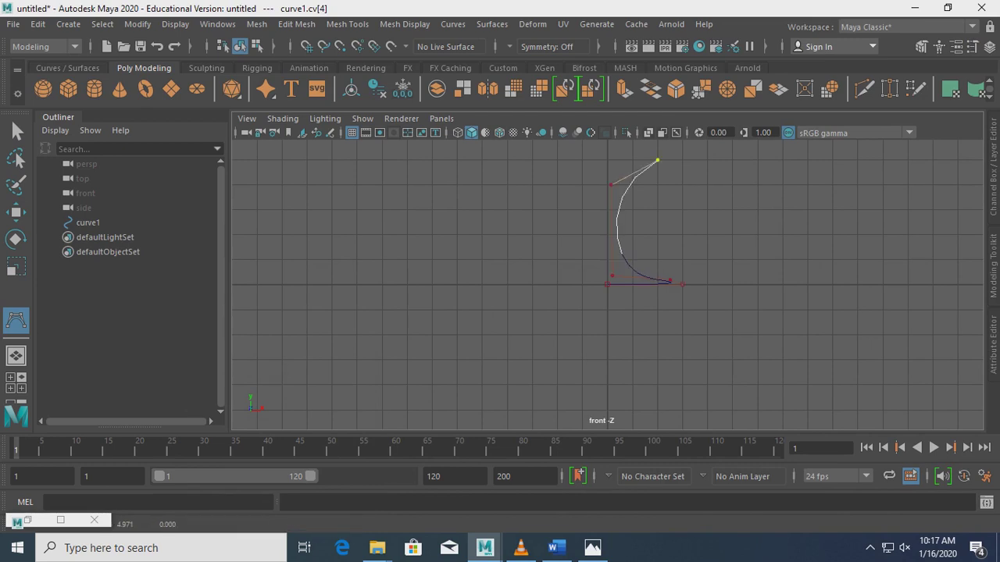
scroll(608, 283, down, 1)
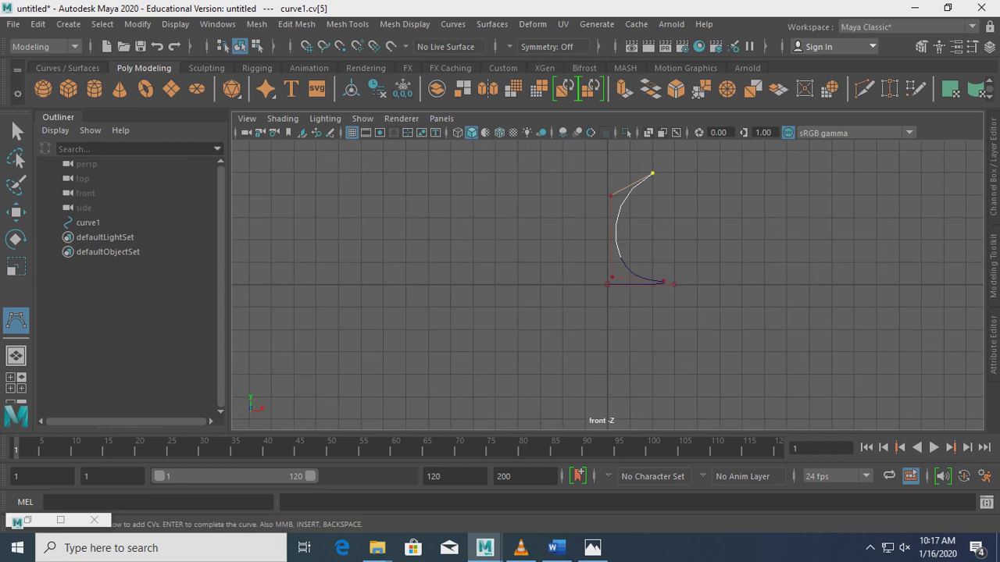
scroll(607, 284, down, 1)
scroll(608, 283, down, 1)
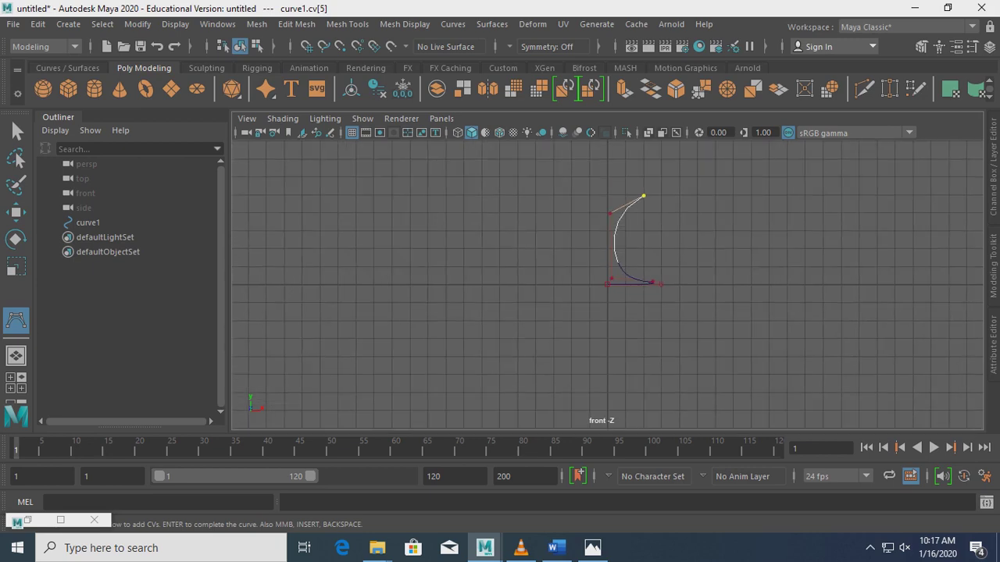
click(661, 159)
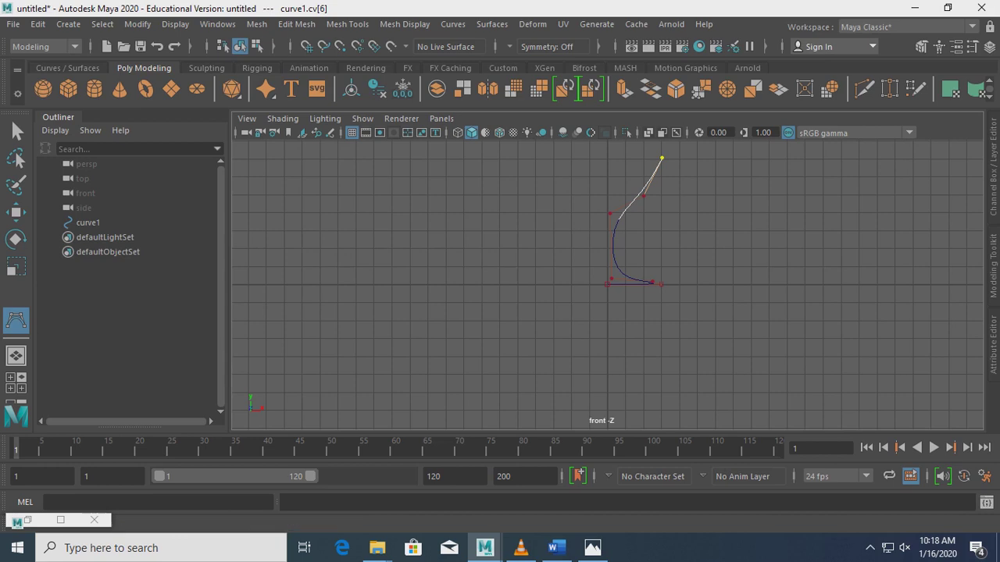
Pan the front view down and add two more CVs extending the profile upward.
scroll(608, 284, down, 1)
scroll(607, 284, down, 1)
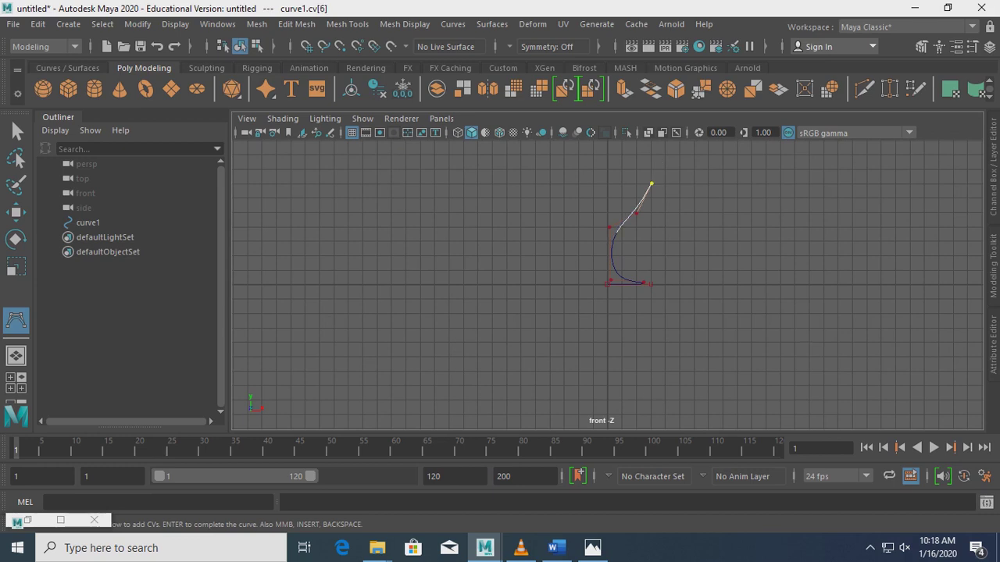
alt+middle_drag(624, 235, 609, 383)
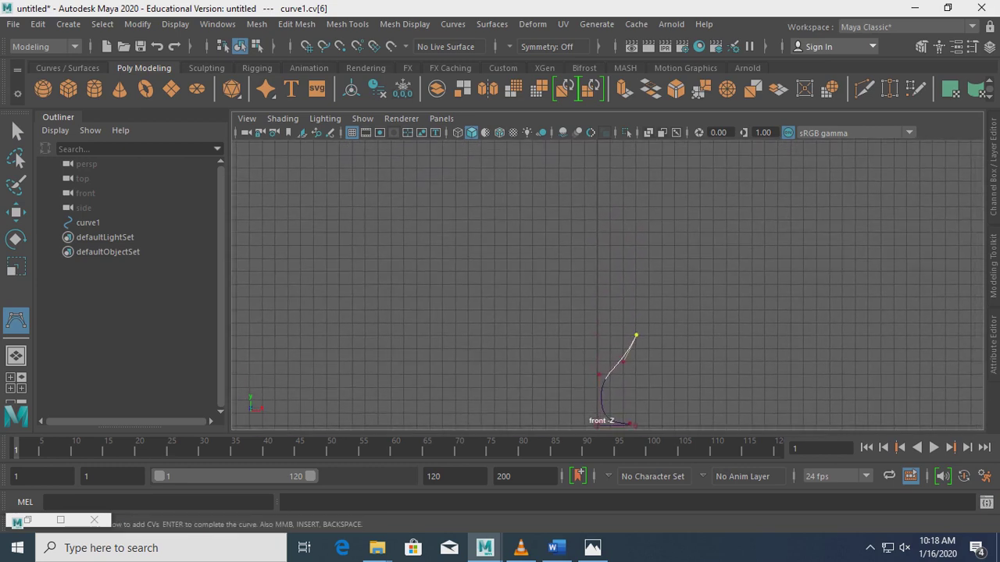
click(649, 286)
click(648, 250)
With grid snapping on, add a rim outer-edge CV and a final CV on the axis, then finish the curve.
click(307, 46)
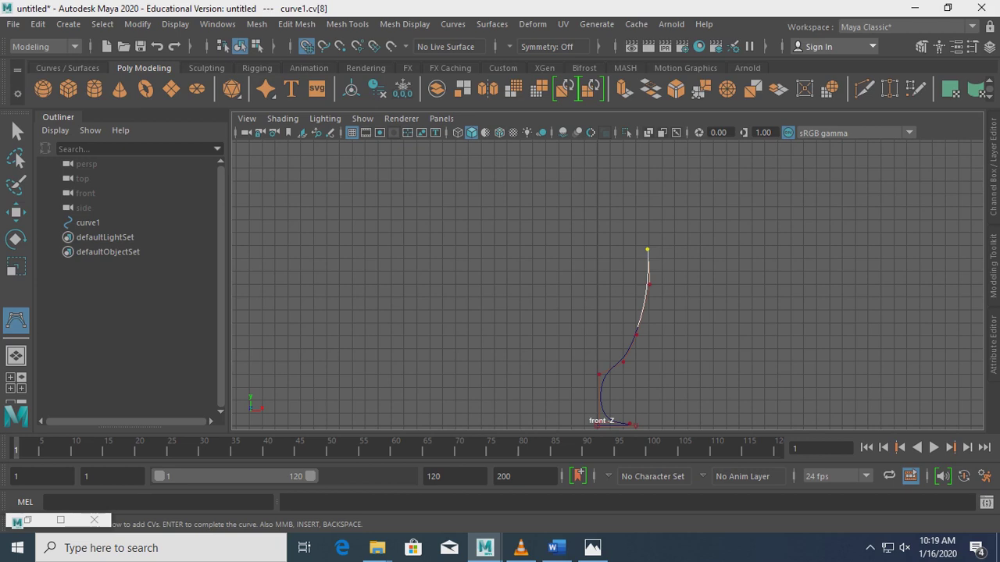
click(597, 246)
key(BackSpace)
click(635, 246)
click(597, 246)
scroll(607, 284, down, 2)
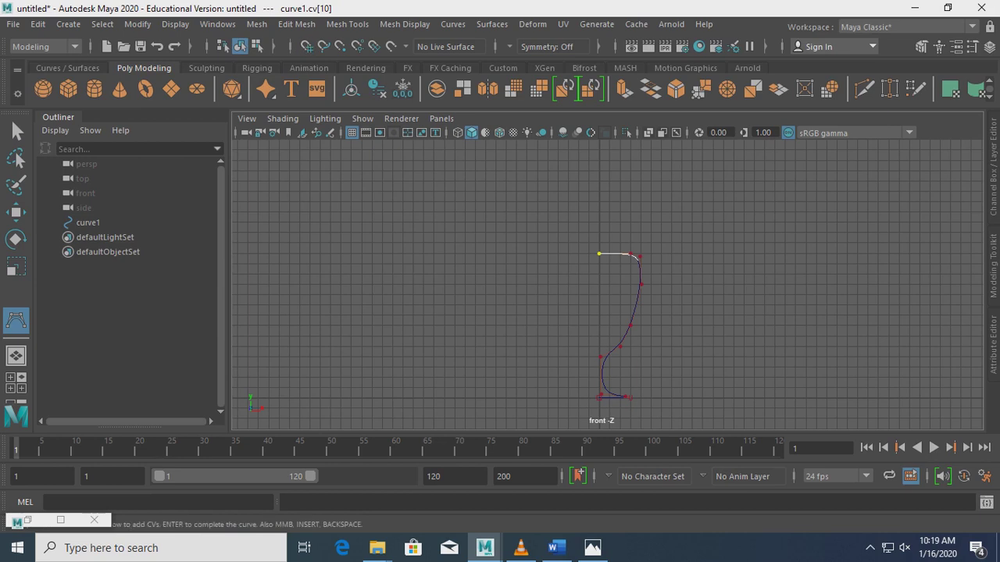
key(Return)
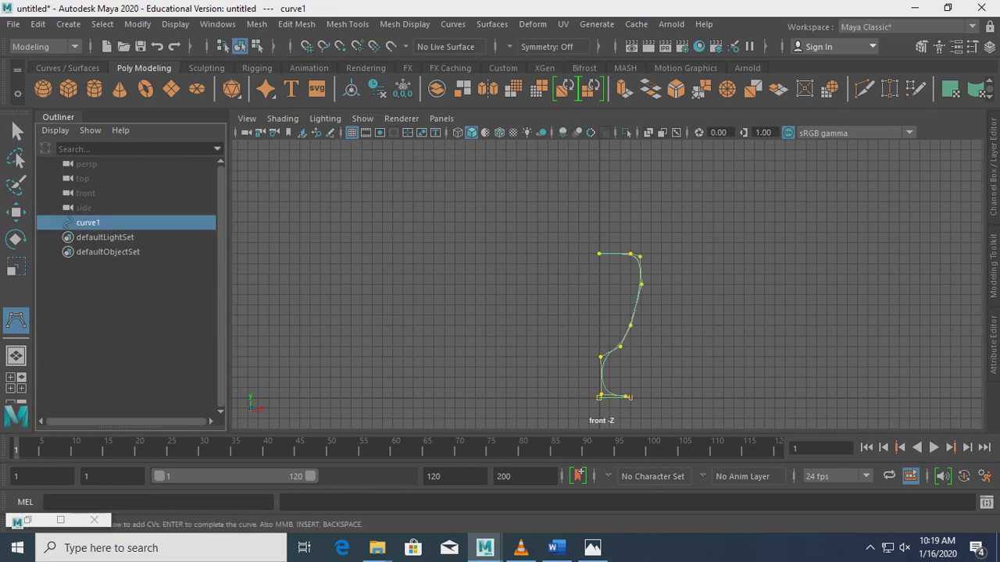
Rework the top CVs, removing stray points so the rim ends back on the central axis.
mouse_move(601, 359)
mouse_down()
mouse_move(597, 251)
mouse_move(599, 268)
mouse_up()
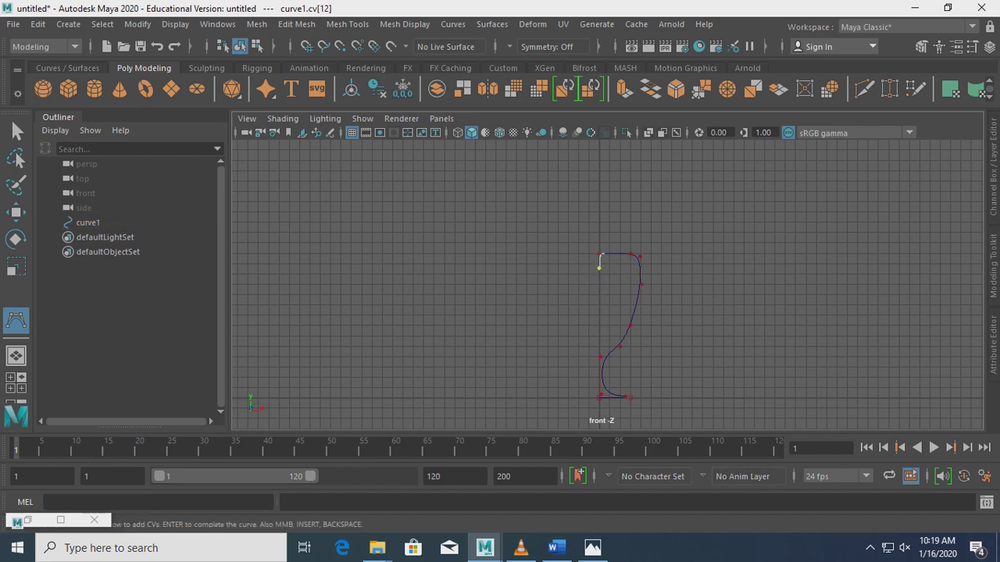
key(BackSpace)
click(640, 254)
click(653, 270)
key(BackSpace)
key(BackSpace)
key(BackSpace)
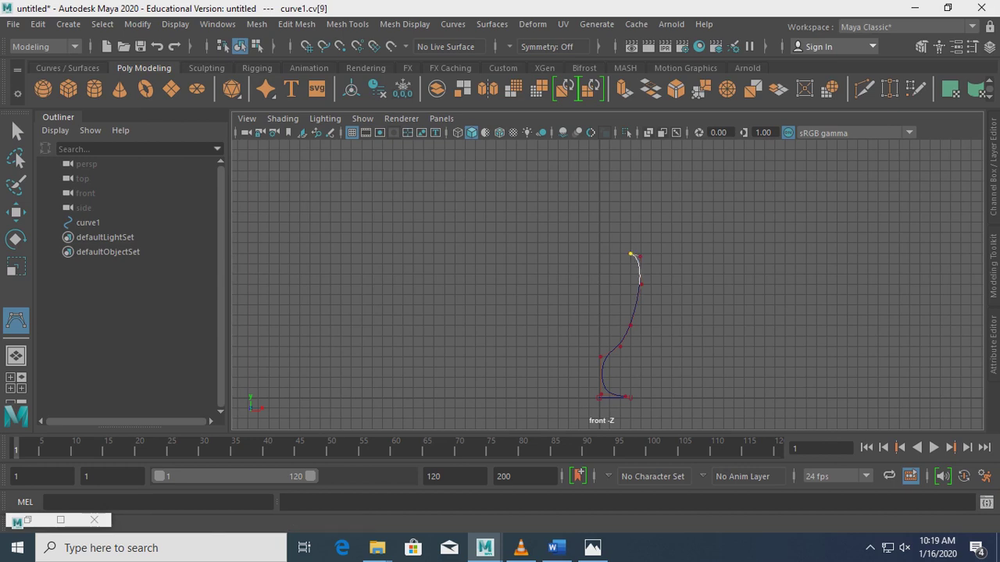
key(ctrl+z)
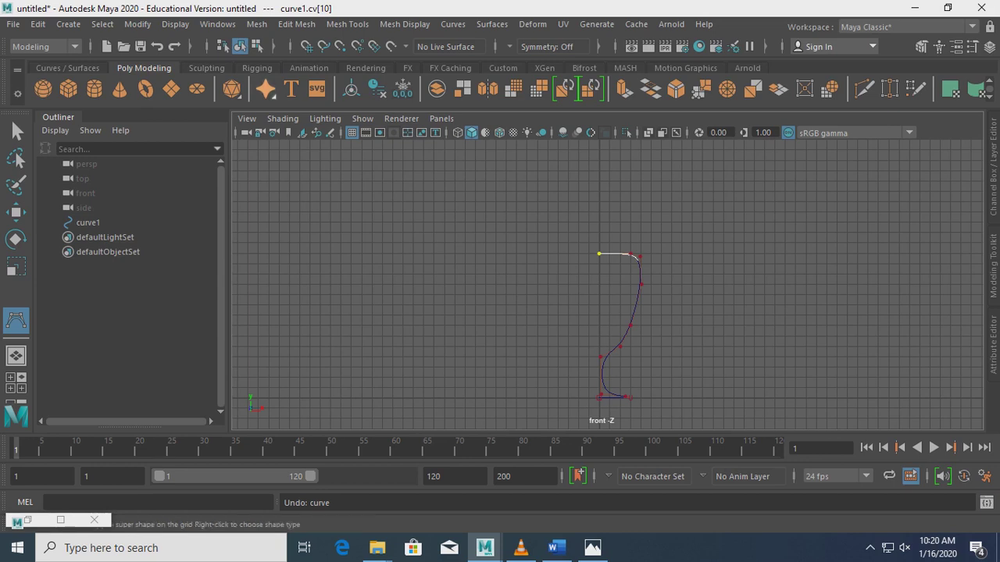
click(138, 24)
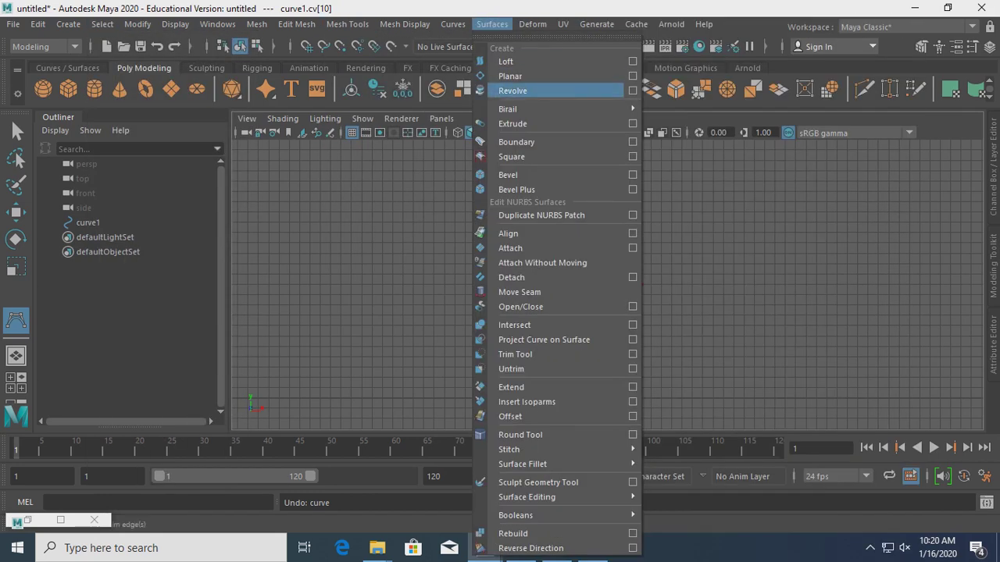
Select curve1 as an object and revolve it into the goblet surface revolvedSurface1.
click(513, 90)
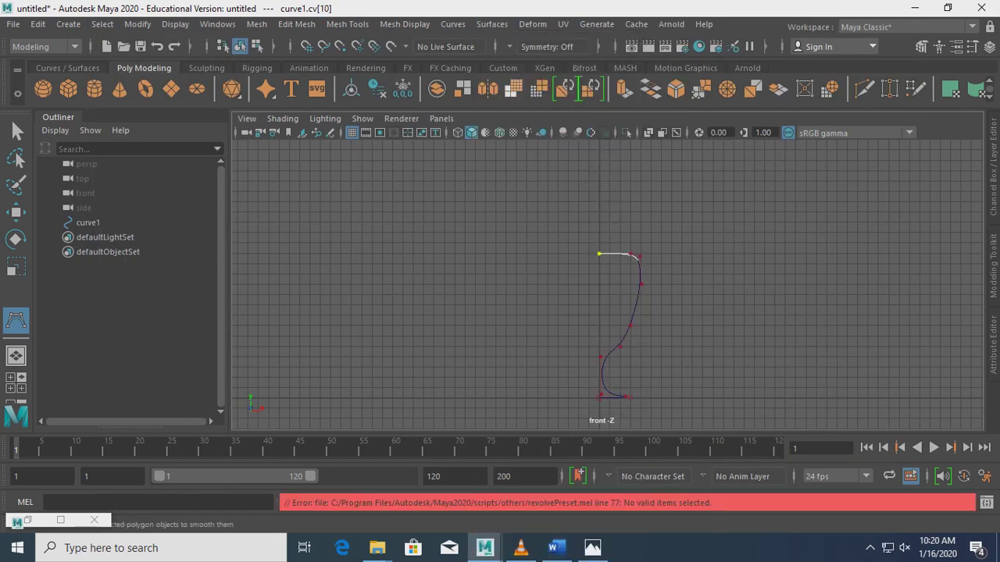
click(492, 24)
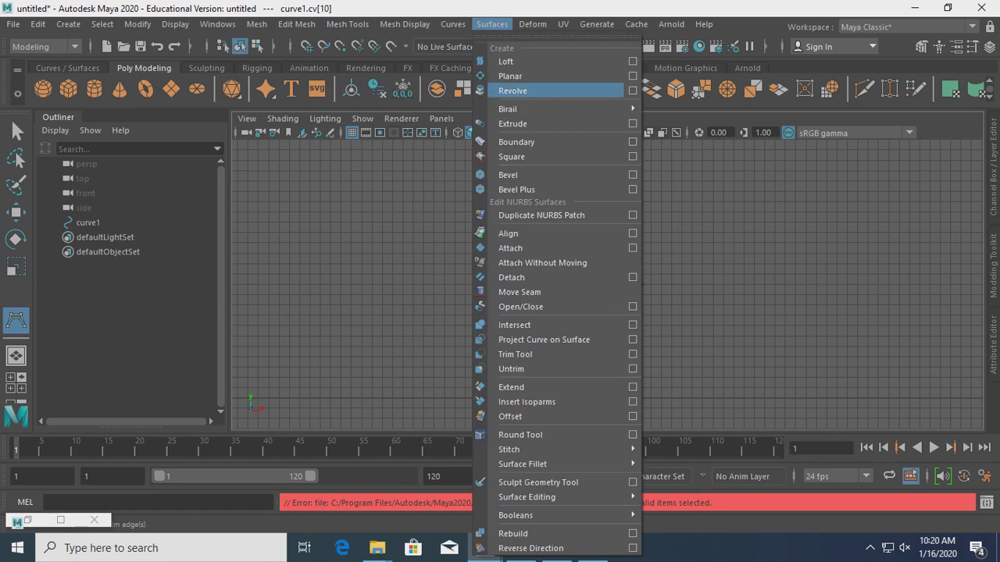
click(633, 91)
mouse_move(547, 85)
mouse_down()
mouse_move(368, 32)
mouse_move(178, 19)
mouse_move(171, 52)
mouse_up()
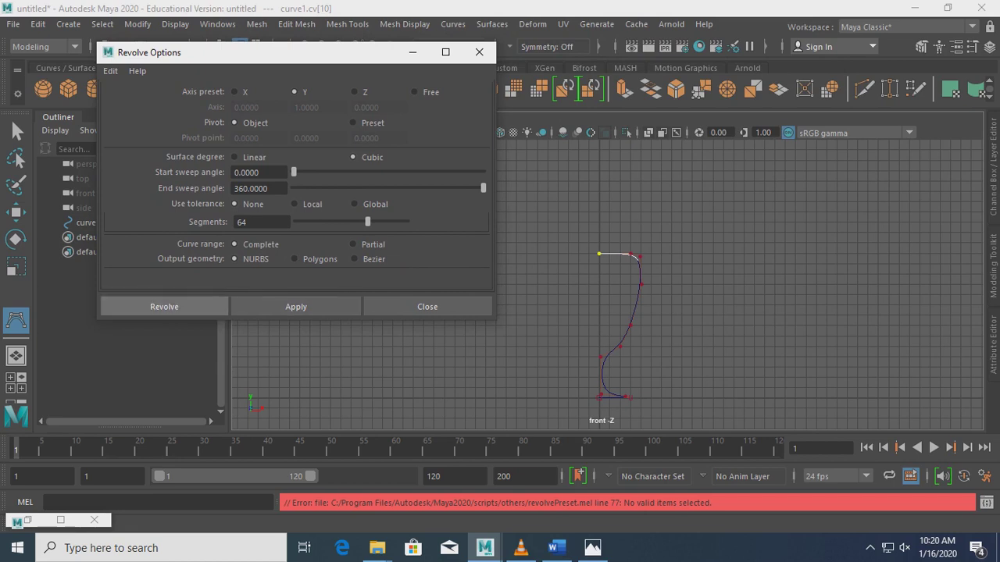
click(478, 51)
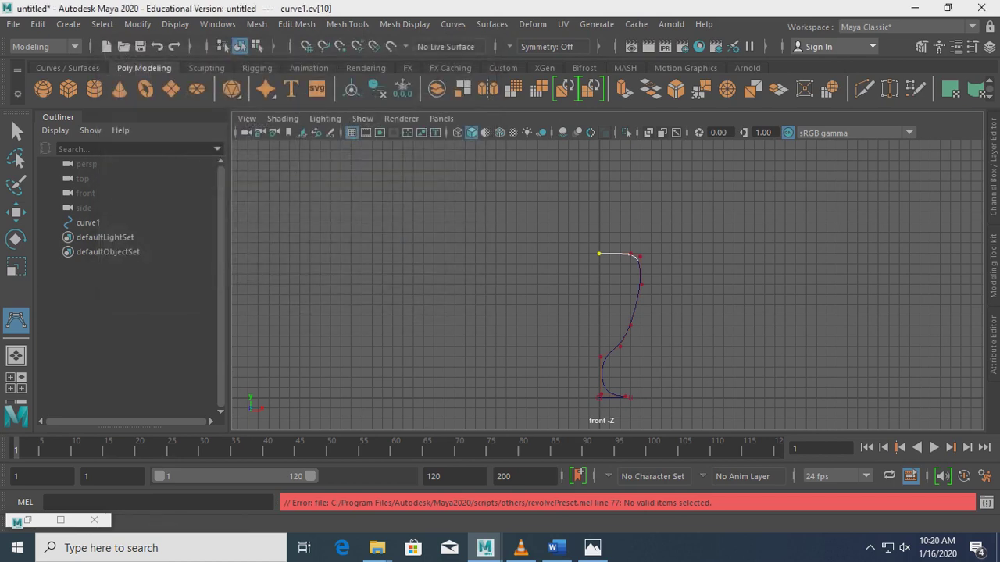
key(F8)
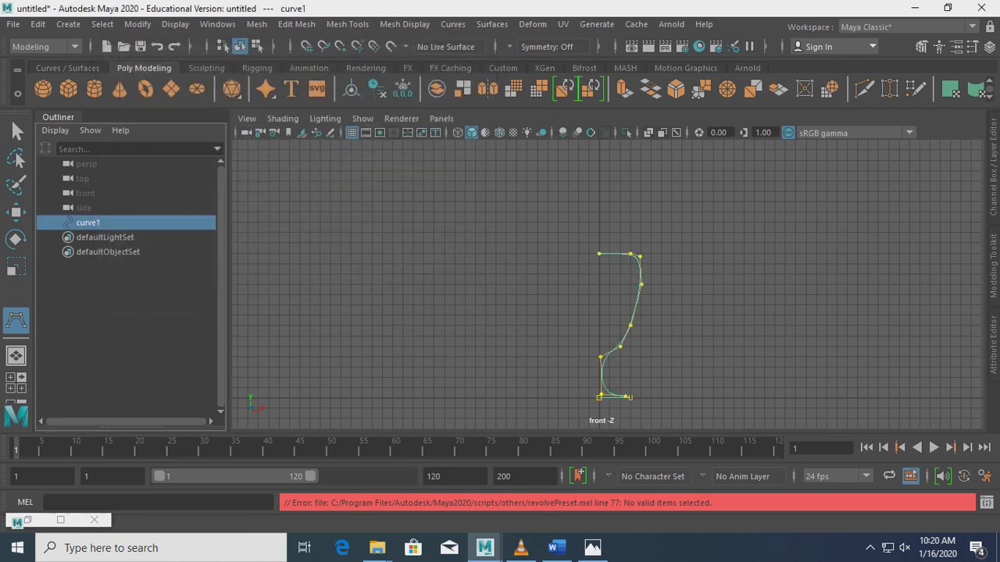
click(493, 24)
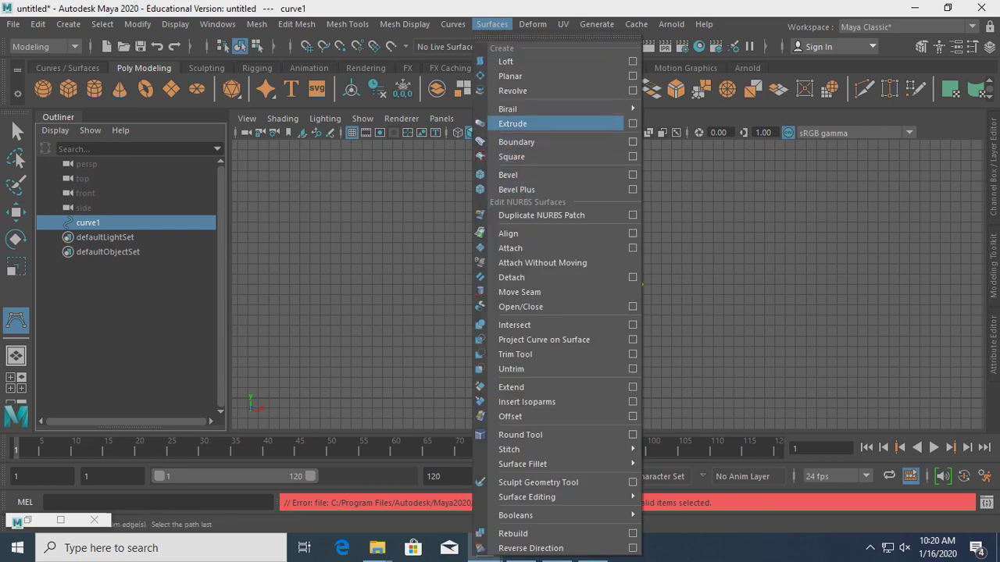
click(512, 91)
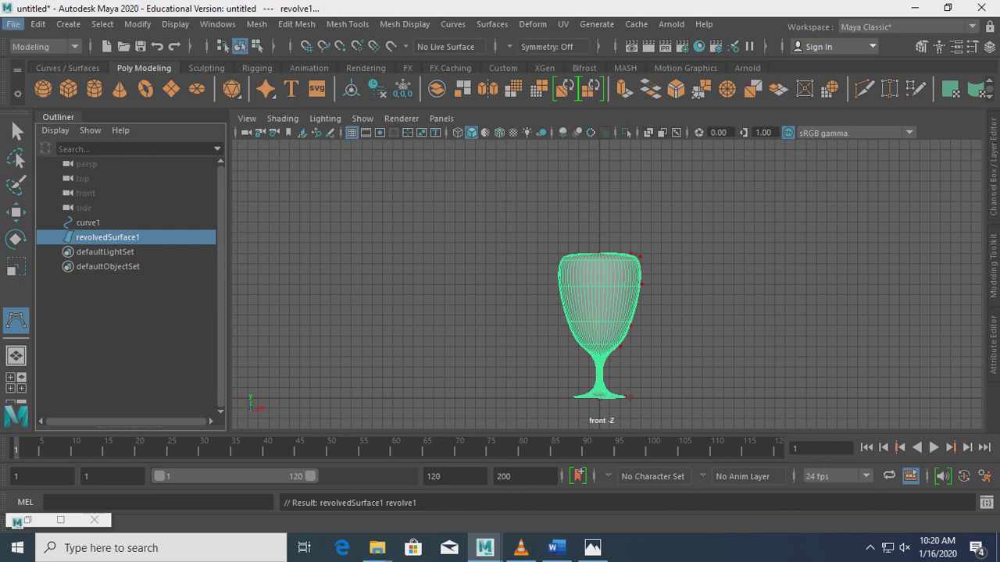
Remove stray CVs added to the profile and finish the curve.
click(745, 286)
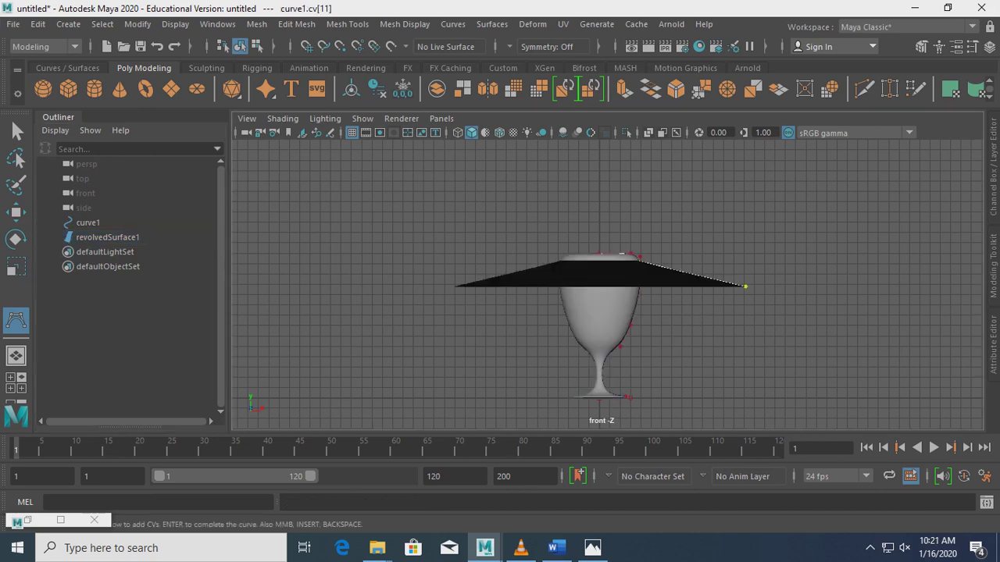
key(BackSpace)
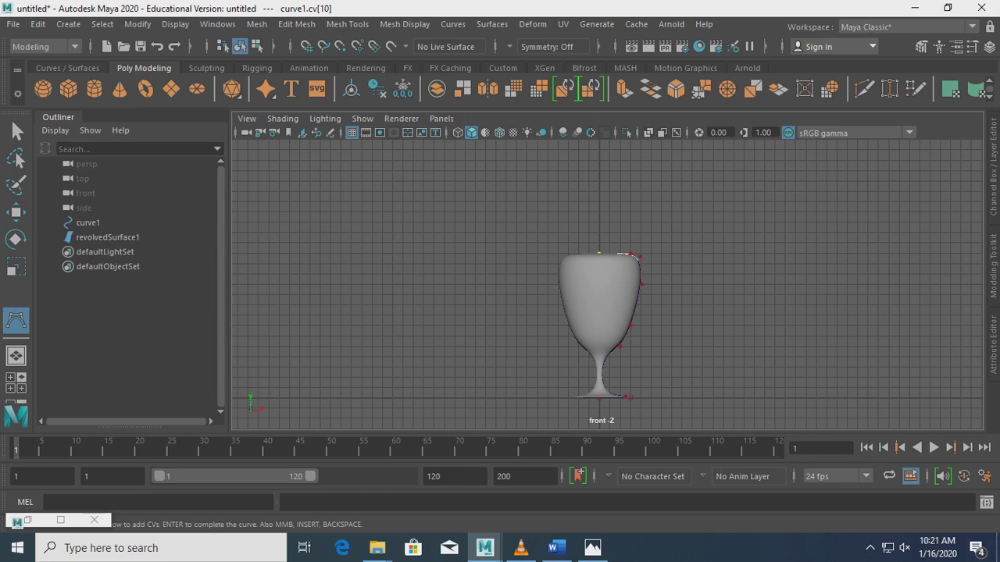
key(Return)
key(space)
key(y)
click(834, 209)
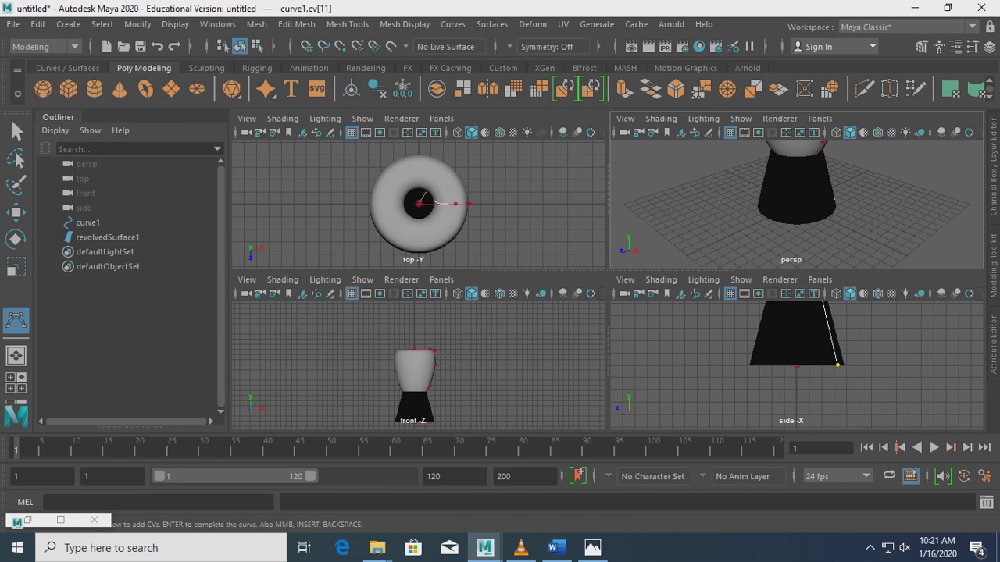
key(BackSpace)
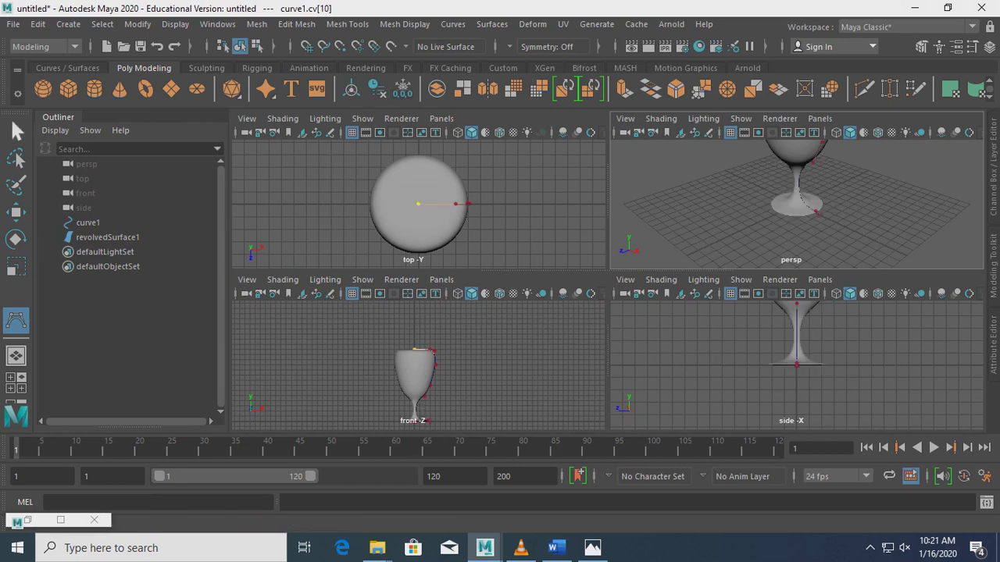
key(Return)
Orbit the enlarged perspective view to inspect the goblet, then select it in the front view.
key(space)
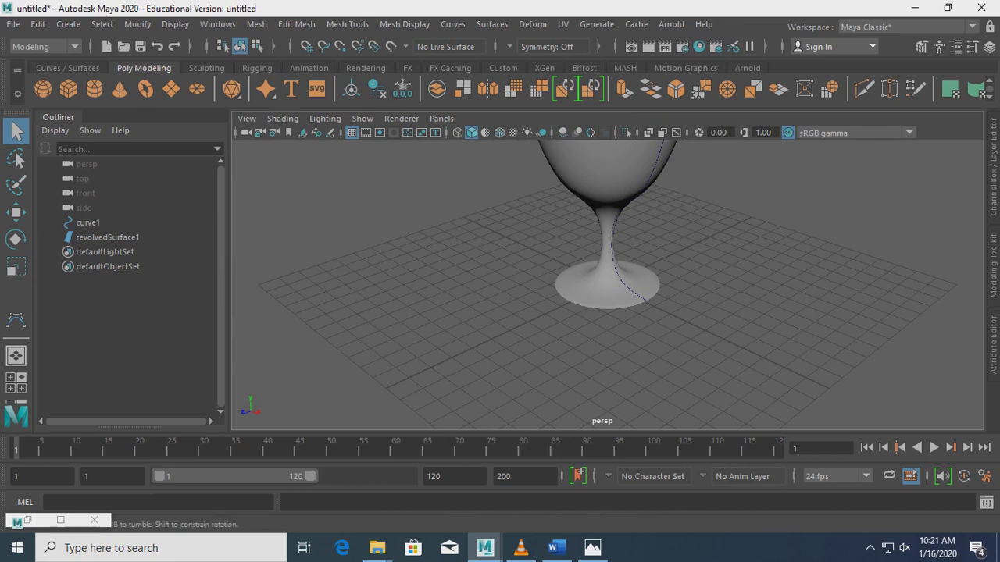
alt+drag(601, 281, 601, 235)
mouse_move(609, 308)
alt+mouse_down()
mouse_move(630, 262)
mouse_move(625, 235)
mouse_move(625, 289)
alt+mouse_up()
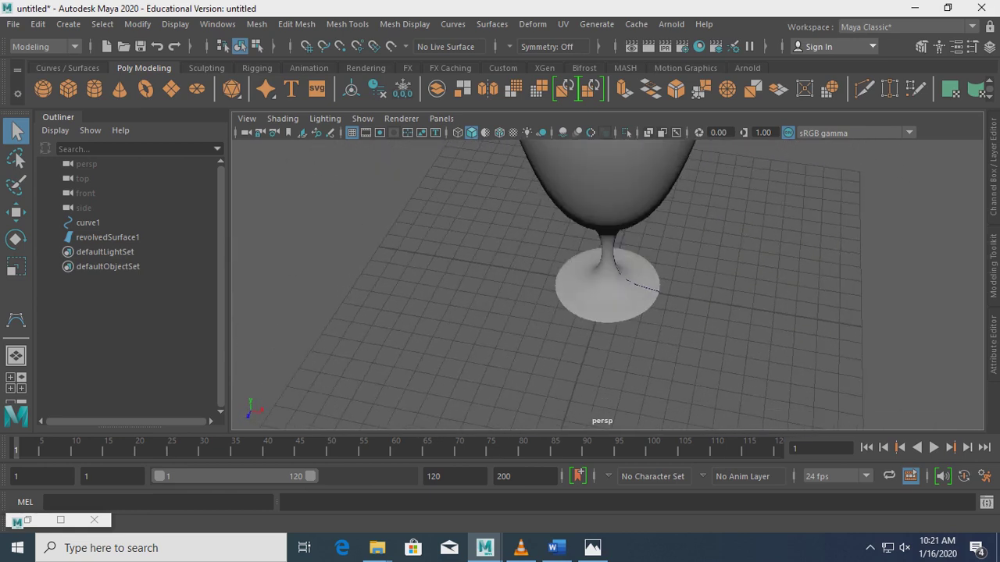
key(space)
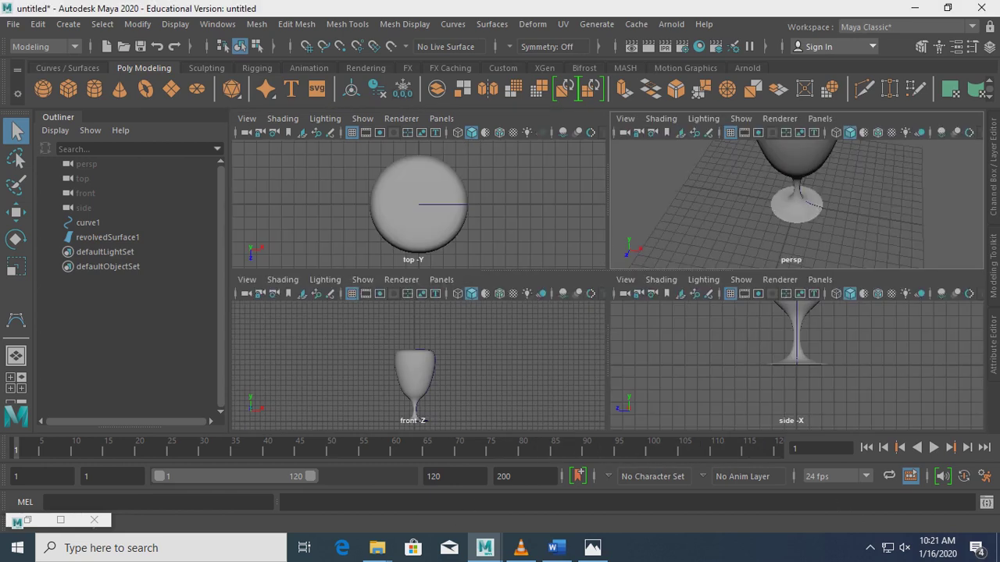
key(space)
click(599, 328)
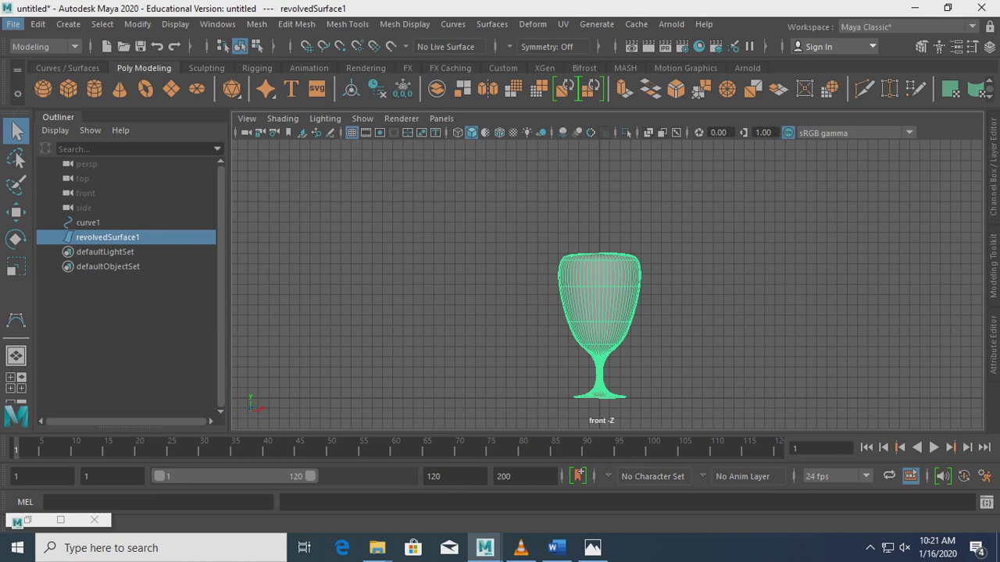
Delete revolvedSurface1 in the viewport and curve1 from the Outliner.
key(Delete)
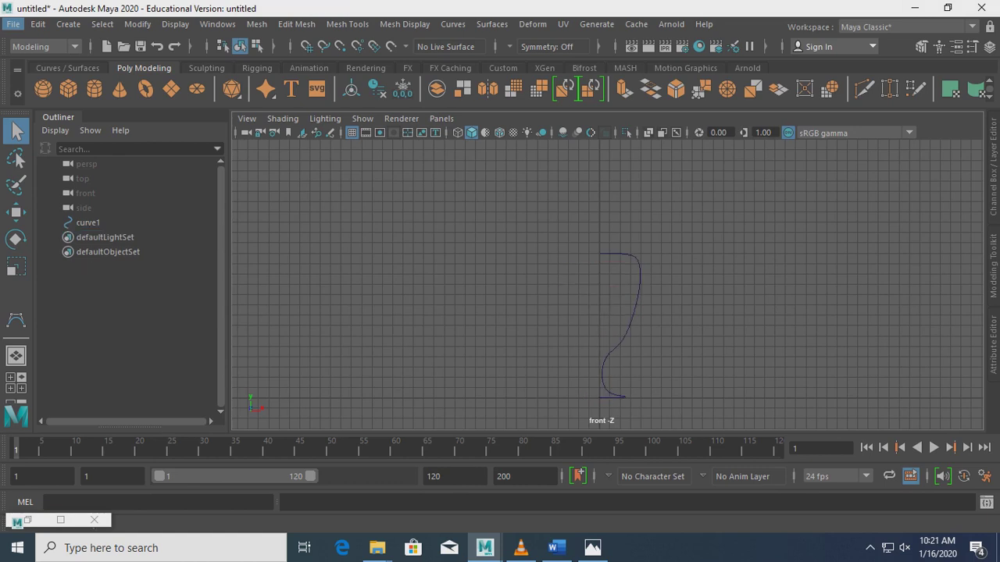
click(87, 223)
key(Delete)
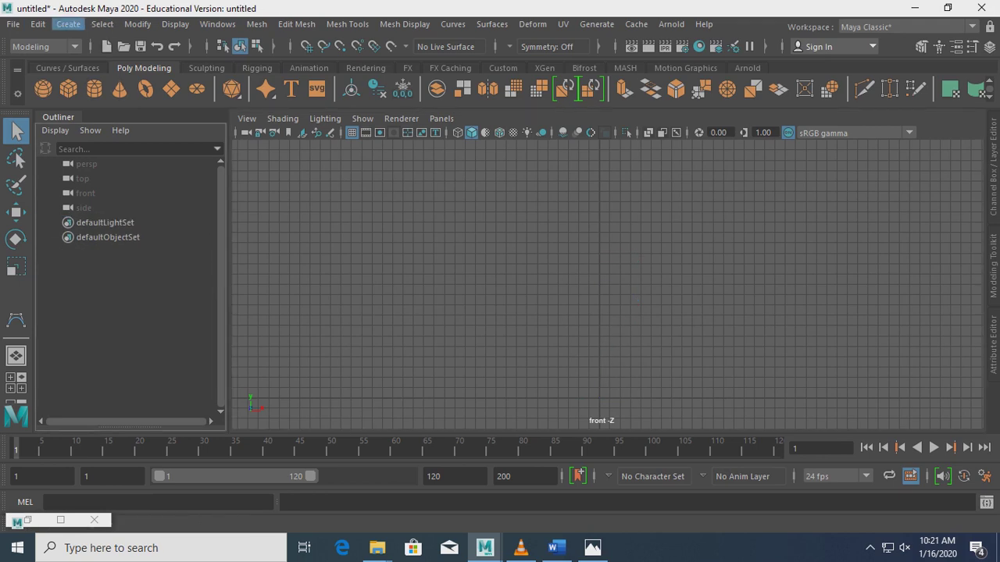
click(68, 25)
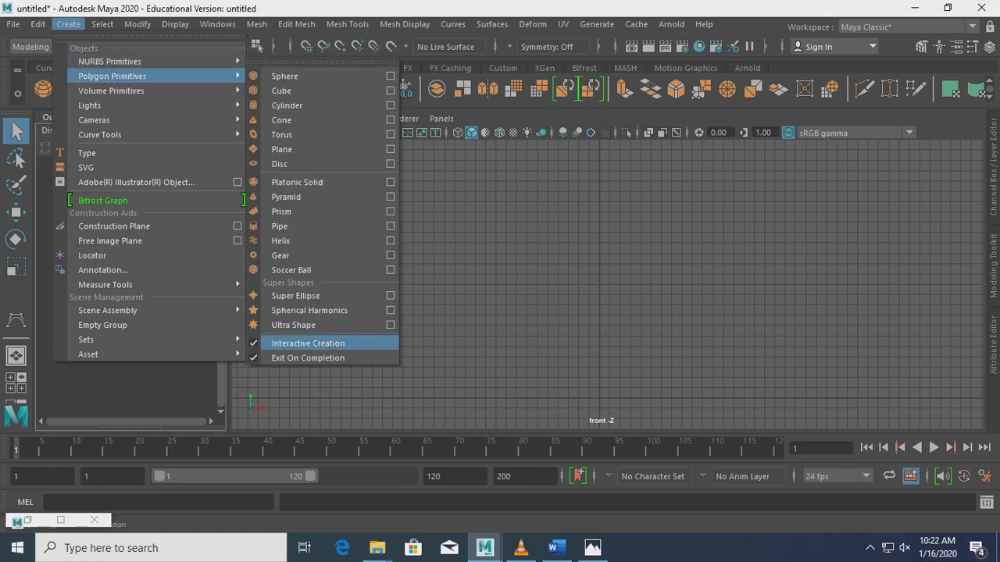
Choose the CV Curve Tool with grid snapping, start a curve at the origin, then undo it.
click(308, 343)
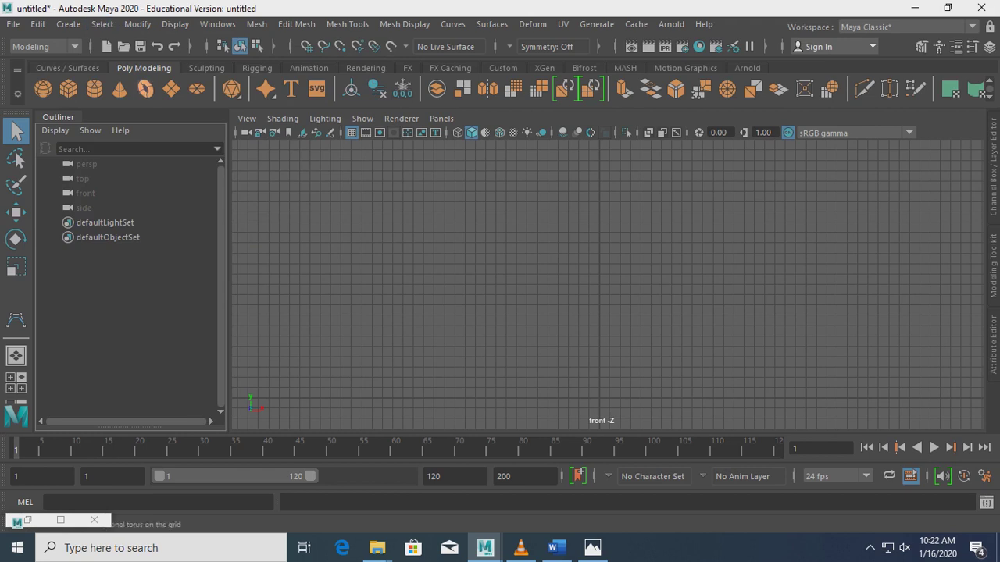
click(68, 24)
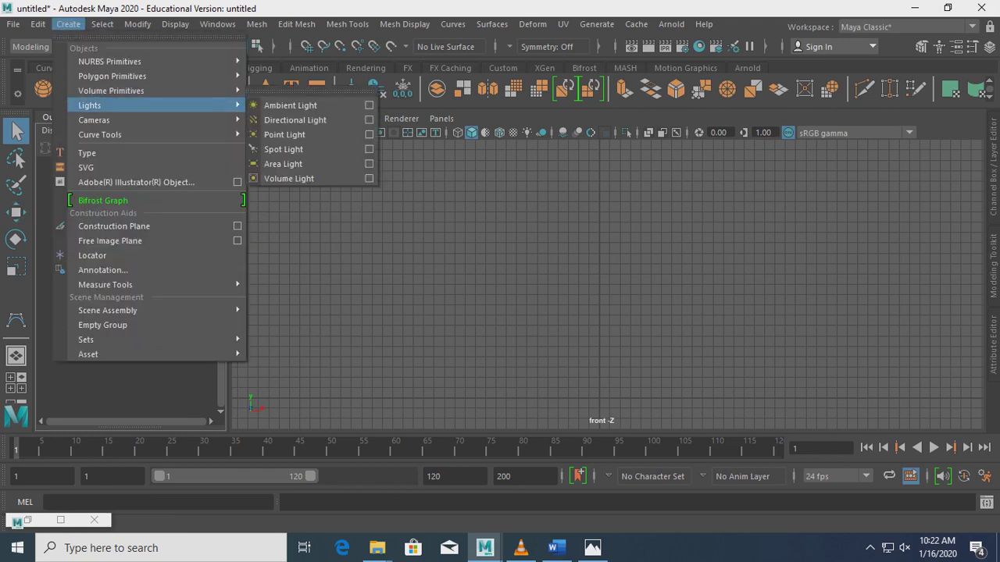
click(16, 321)
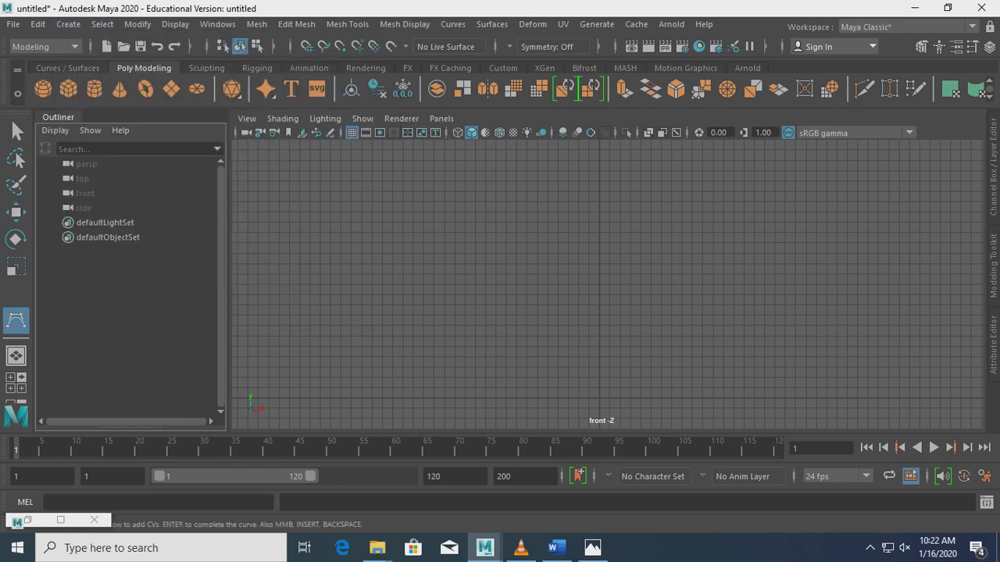
click(307, 46)
click(599, 398)
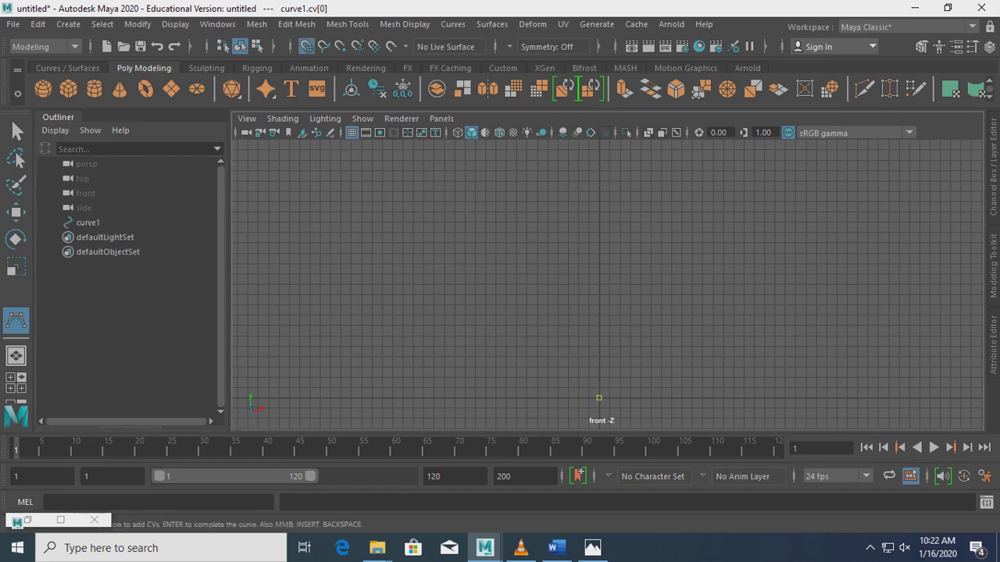
click(641, 398)
key(Return)
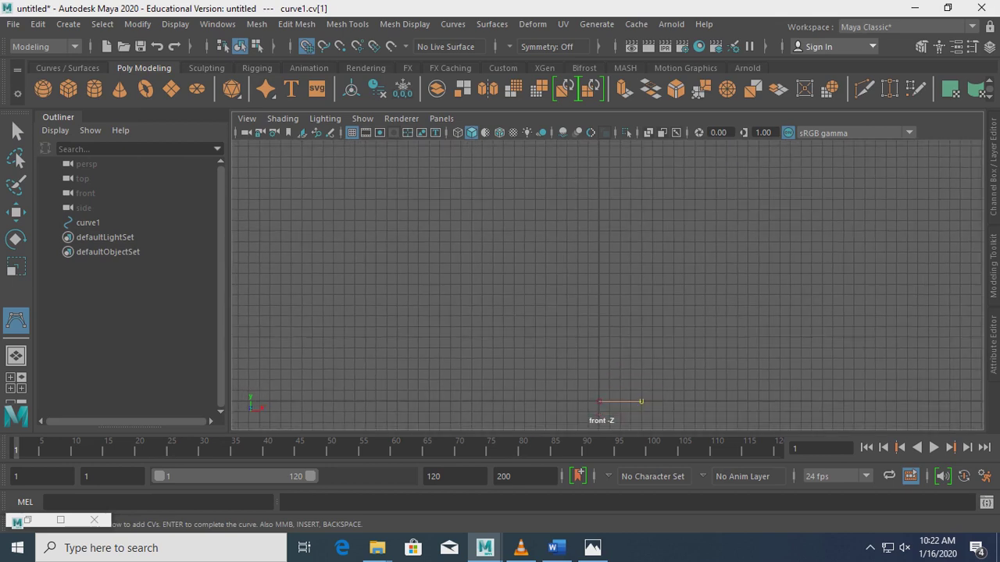
key(ctrl+z)
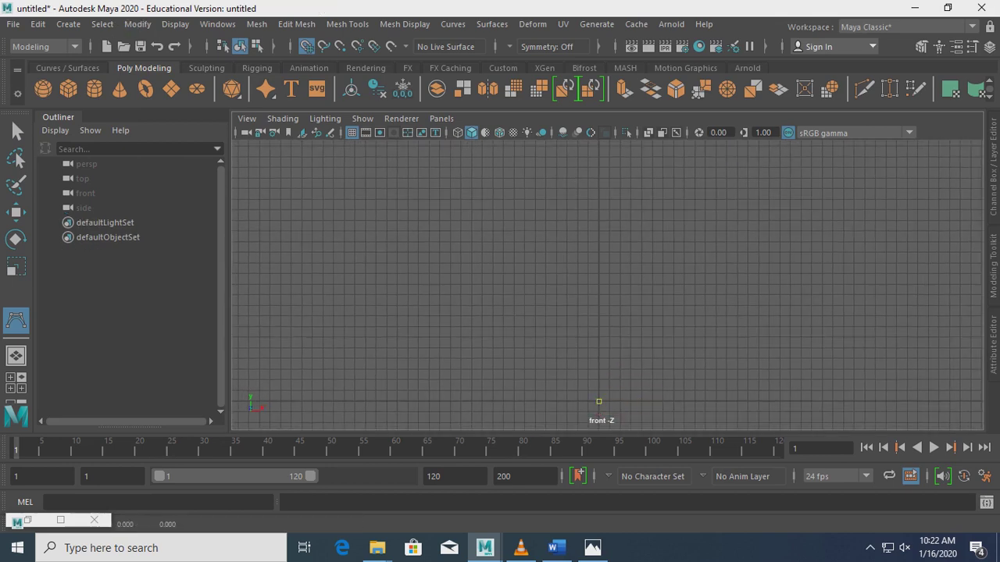
Restart the curve at the origin and set its second base CV further right.
click(599, 402)
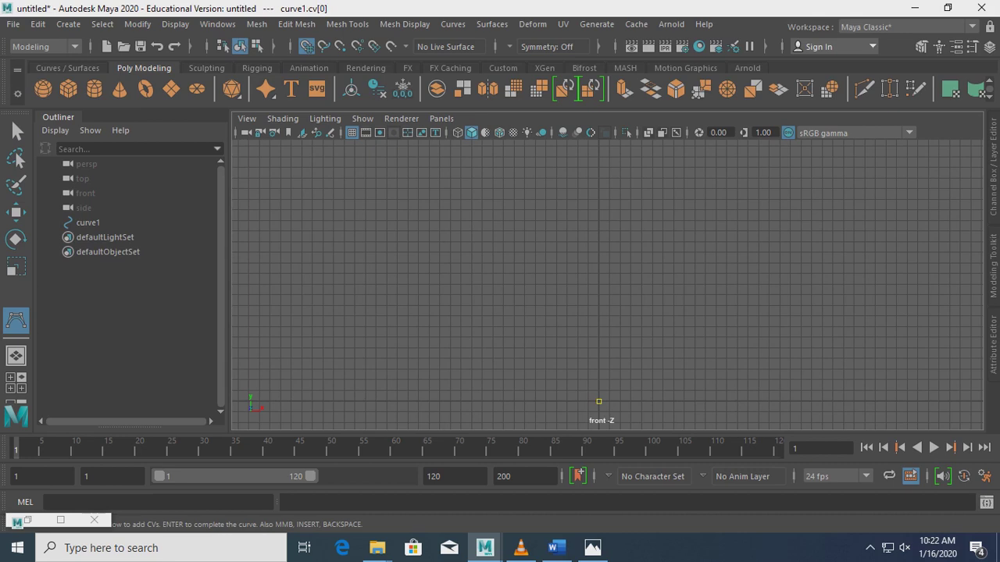
click(631, 402)
key(BackSpace)
click(640, 402)
click(630, 391)
key(BackSpace)
Zoom and pan to the base, then add CVs extending the base and rising toward the top.
scroll(607, 285, up, 3)
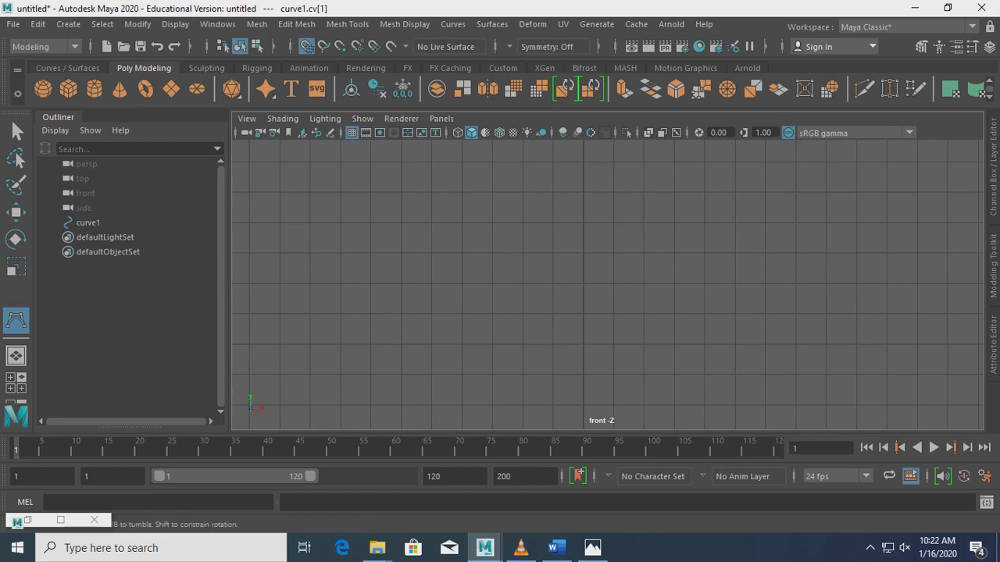
scroll(607, 285, up, 1)
scroll(607, 285, up, 1)
alt+middle_drag(607, 328, 575, 257)
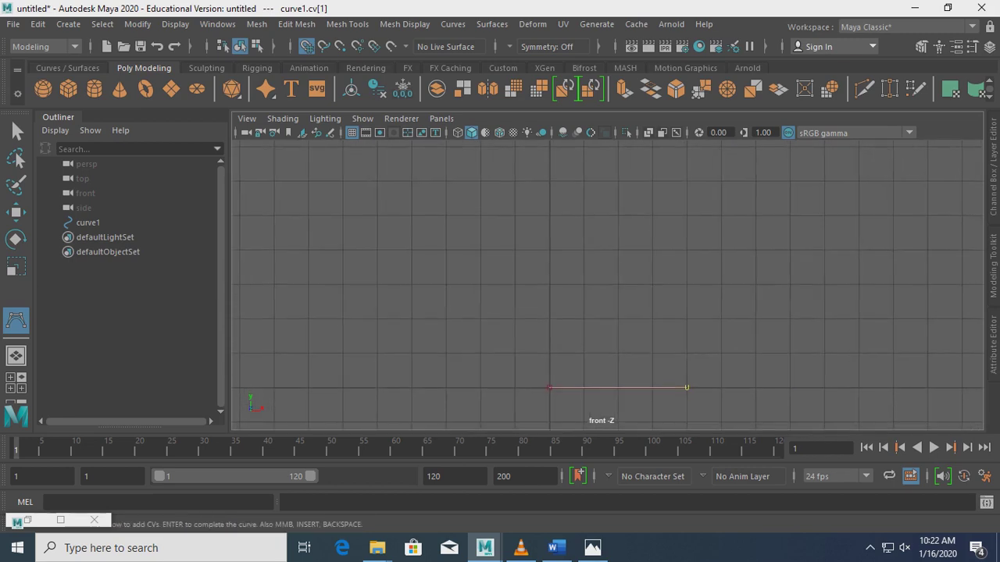
click(679, 354)
click(648, 354)
key(BackSpace)
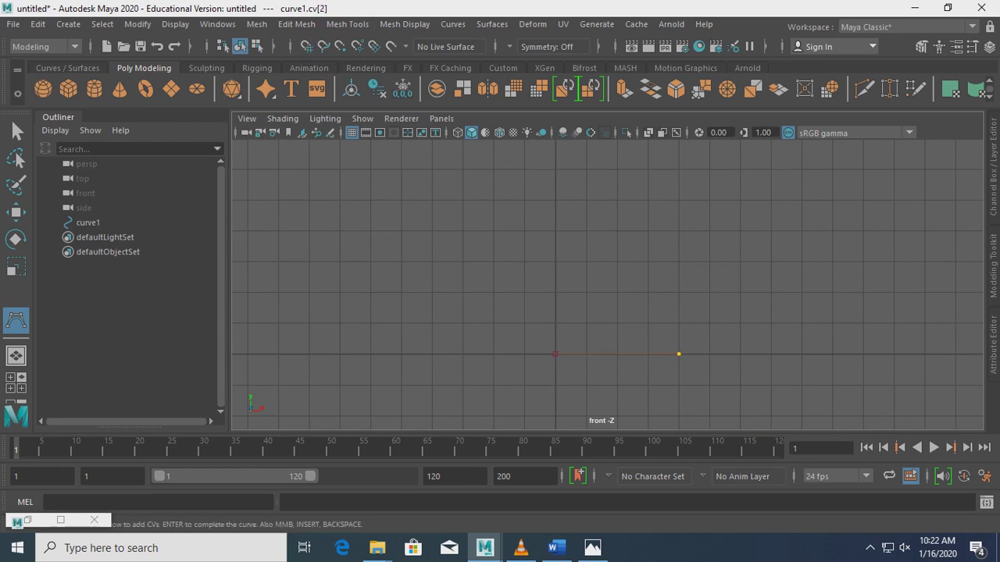
click(658, 348)
mouse_move(658, 348)
middle_down()
mouse_move(567, 343)
mouse_move(584, 224)
mouse_move(573, 218)
mouse_move(573, 148)
middle_up()
click(576, 313)
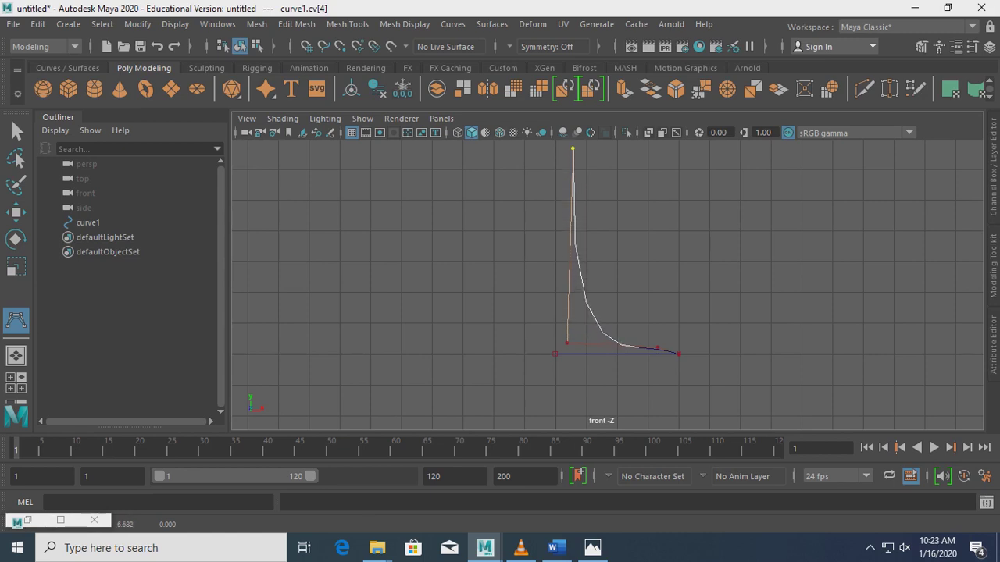
Remove the stray CV and add raised CVs forming the stem and lower bowl.
scroll(608, 283, up, 1)
scroll(608, 282, down, 3)
scroll(607, 283, up, 1)
scroll(607, 284, up, 1)
scroll(608, 283, down, 1)
scroll(608, 284, down, 2)
scroll(608, 284, down, 1)
scroll(608, 283, down, 2)
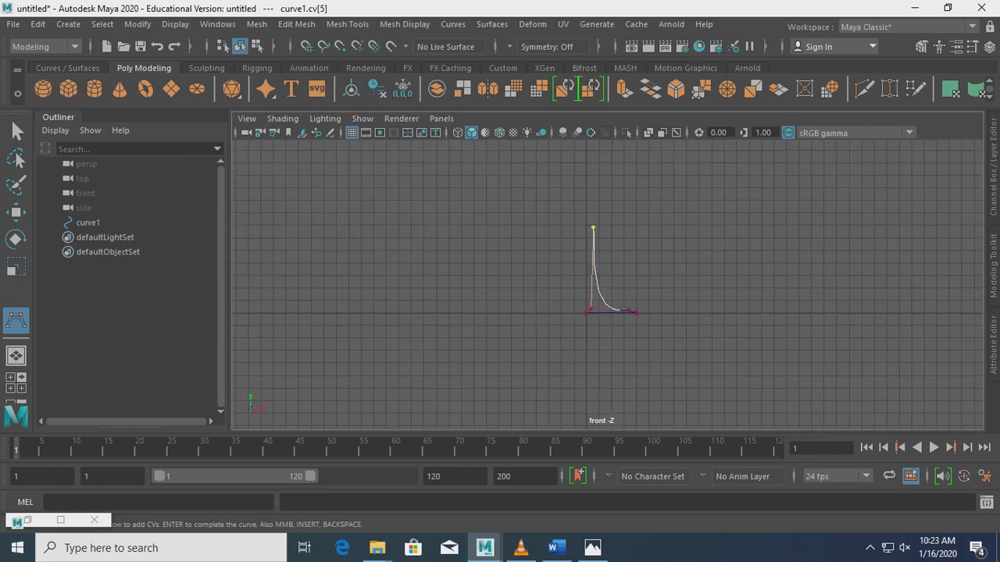
key(BackSpace)
drag(592, 306, 592, 240)
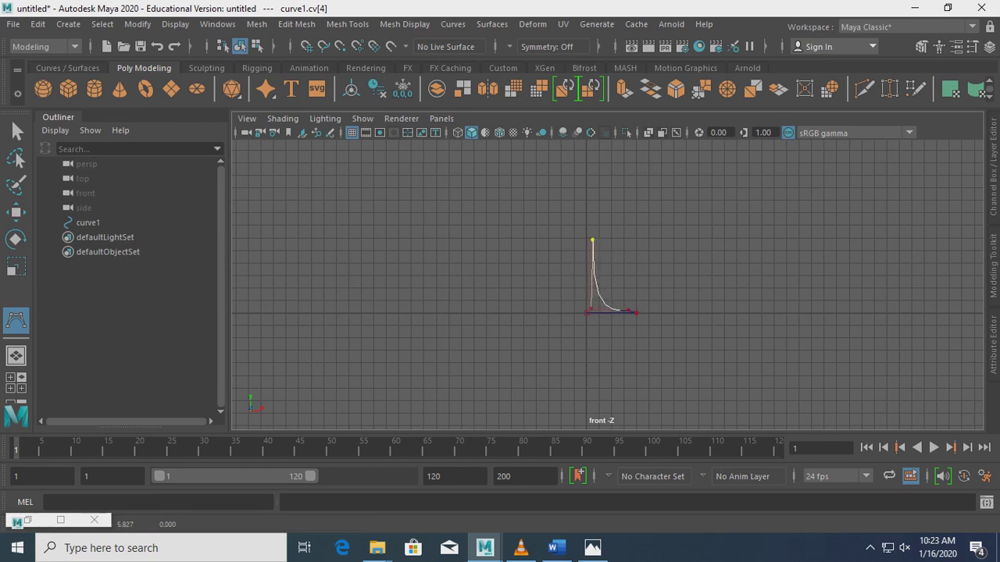
mouse_move(628, 220)
mouse_down()
mouse_move(599, 221)
mouse_move(634, 205)
mouse_move(642, 140)
mouse_up()
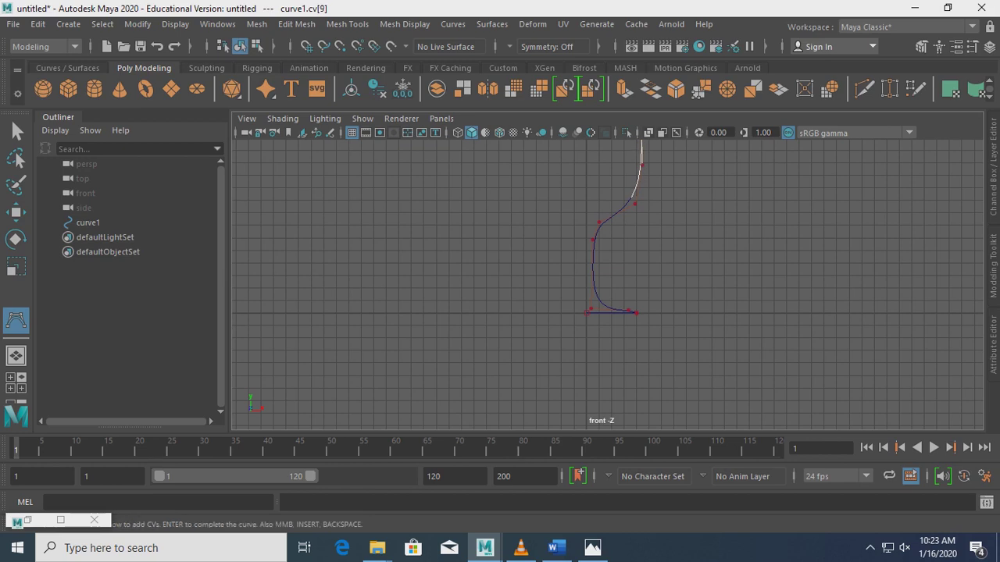
alt+middle_drag(617, 234, 625, 350)
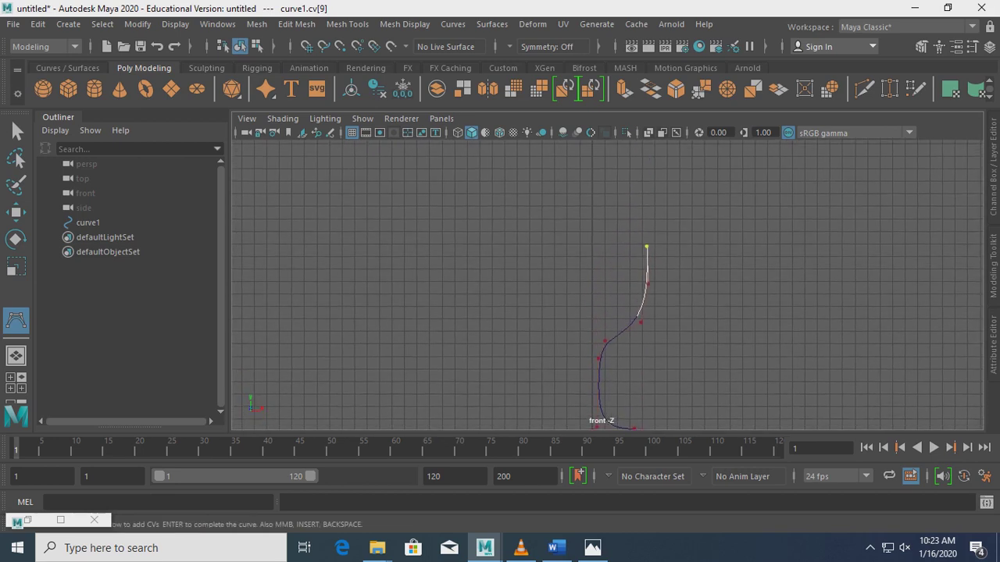
Shape the bowl top, bring the rim back to the central axis, and finish the curve.
mouse_move(647, 247)
mouse_down()
mouse_move(651, 222)
mouse_move(639, 231)
mouse_move(636, 213)
mouse_up()
click(639, 218)
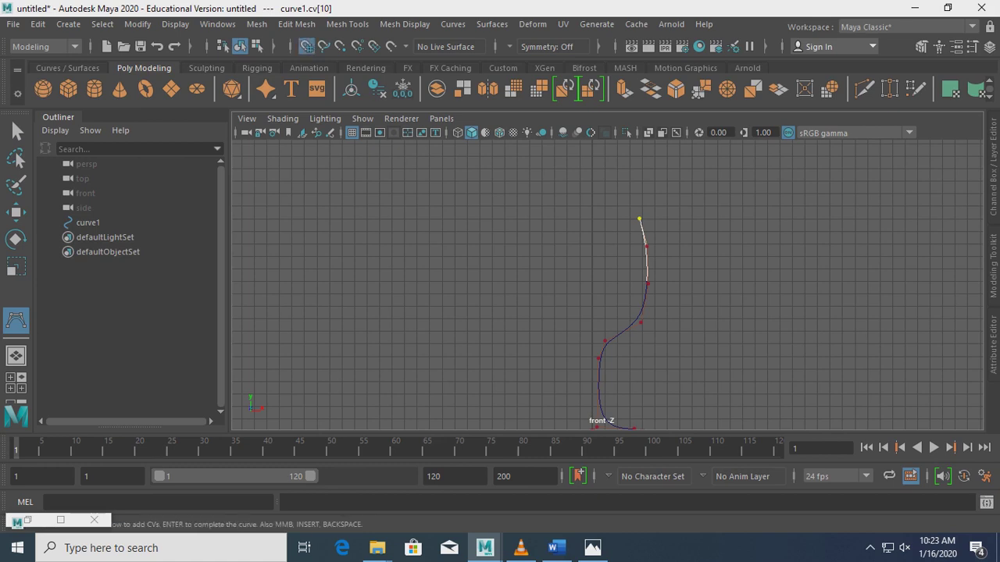
click(592, 219)
key(BackSpace)
click(642, 220)
click(592, 219)
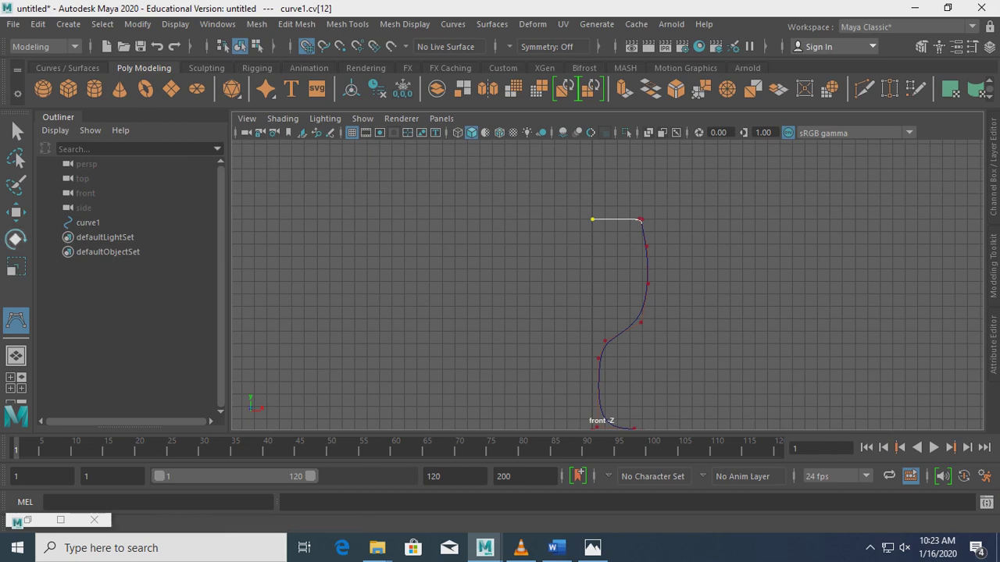
key(Return)
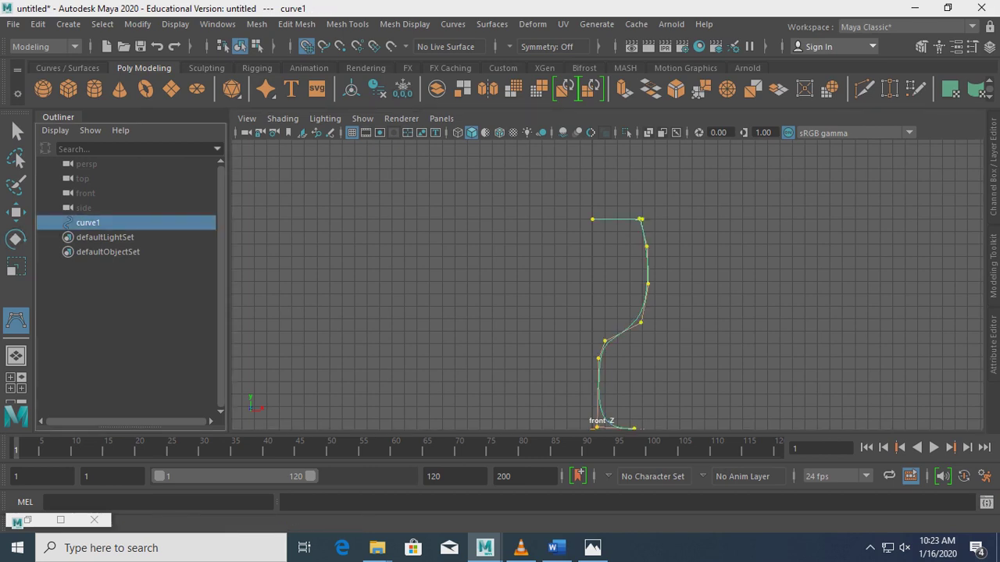
Revolve curve1 into revolvedSurface1 and inspect the shaded wine glass in the four-view layout.
click(492, 24)
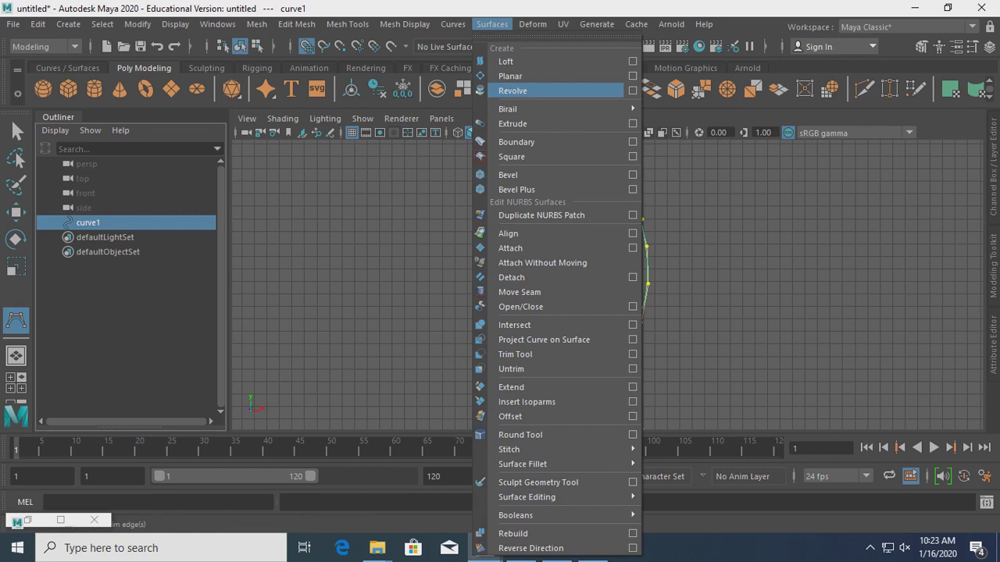
click(509, 89)
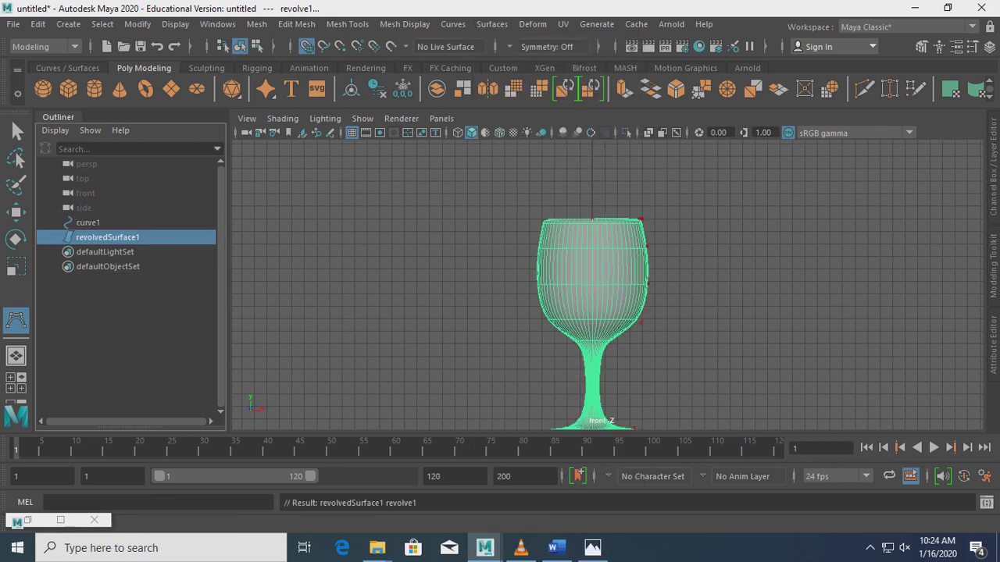
key(space)
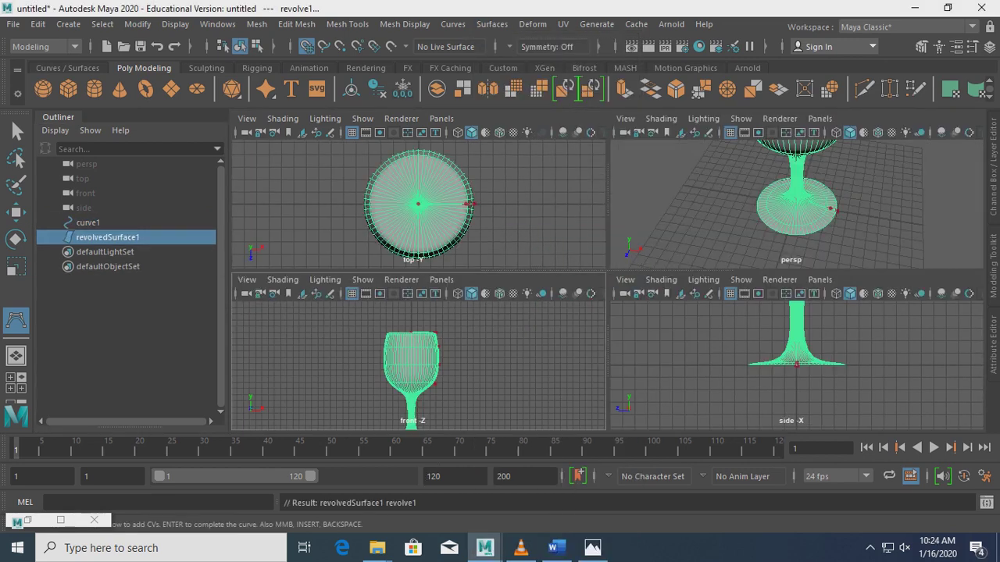
key(q)
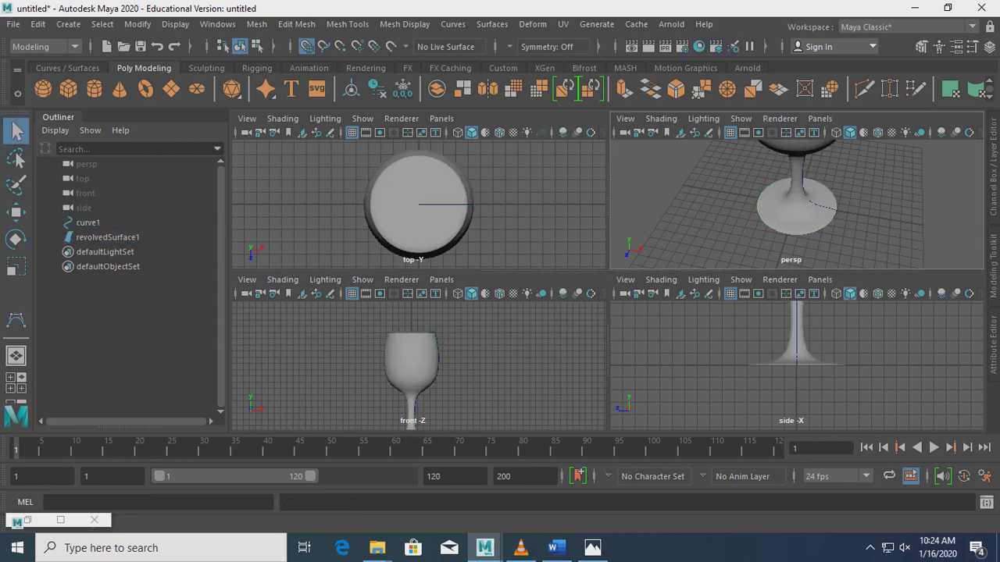
key(space)
alt+drag(606, 281, 578, 235)
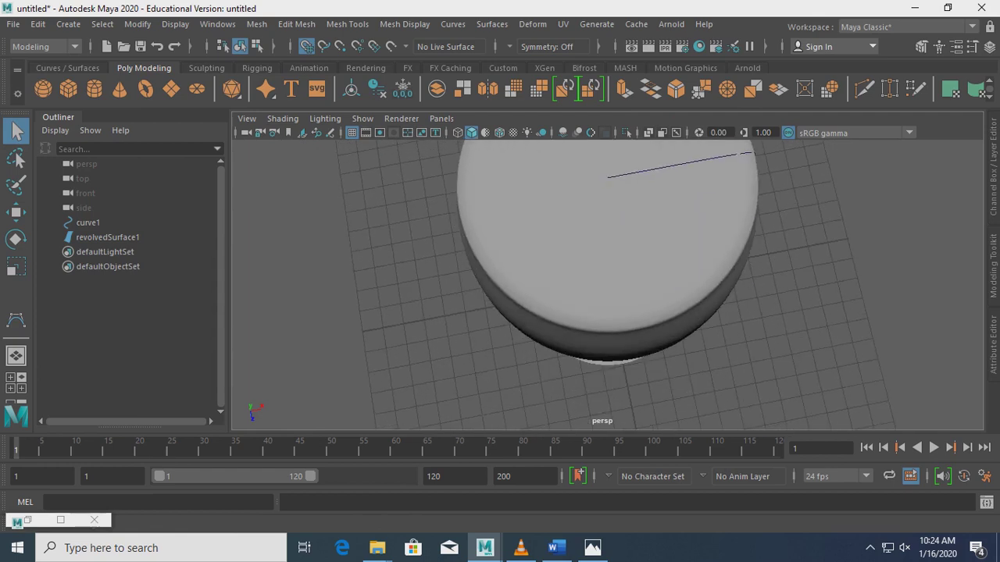
key(space)
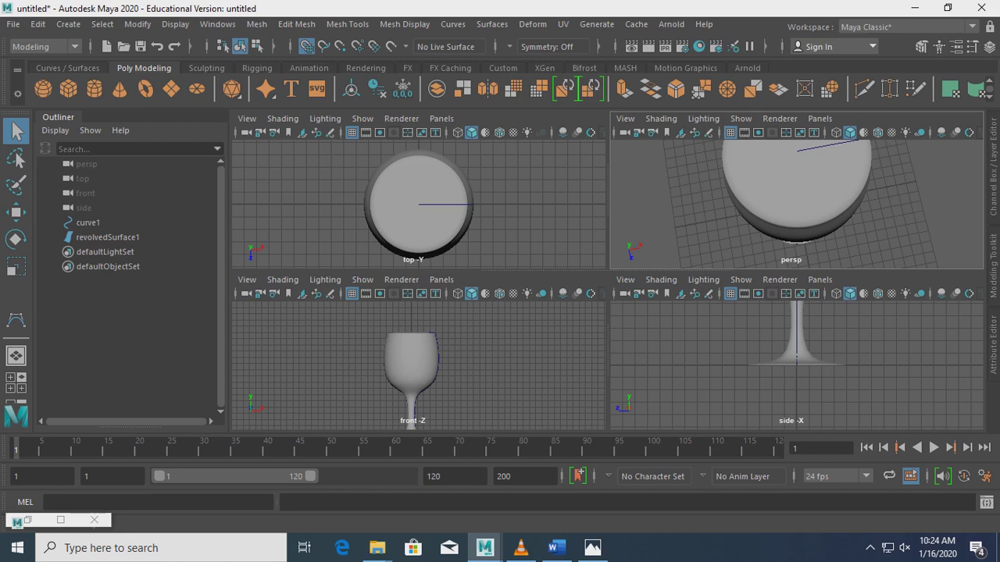
Maximize the front view and remove revolvedSurface1, leaving only the curve1 profile.
click(297, 312)
key(space)
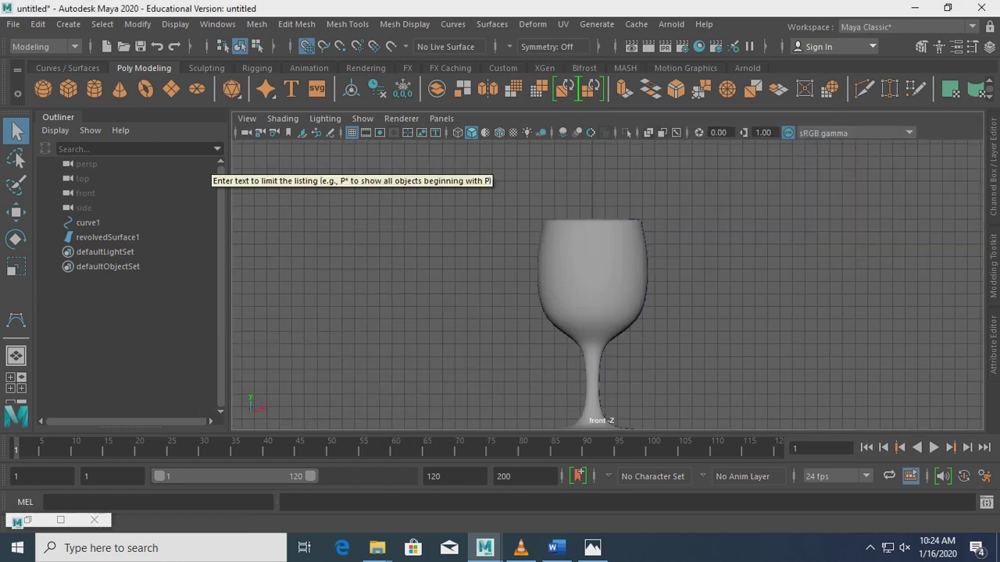
key(ctrl+z)
key(ctrl+z)
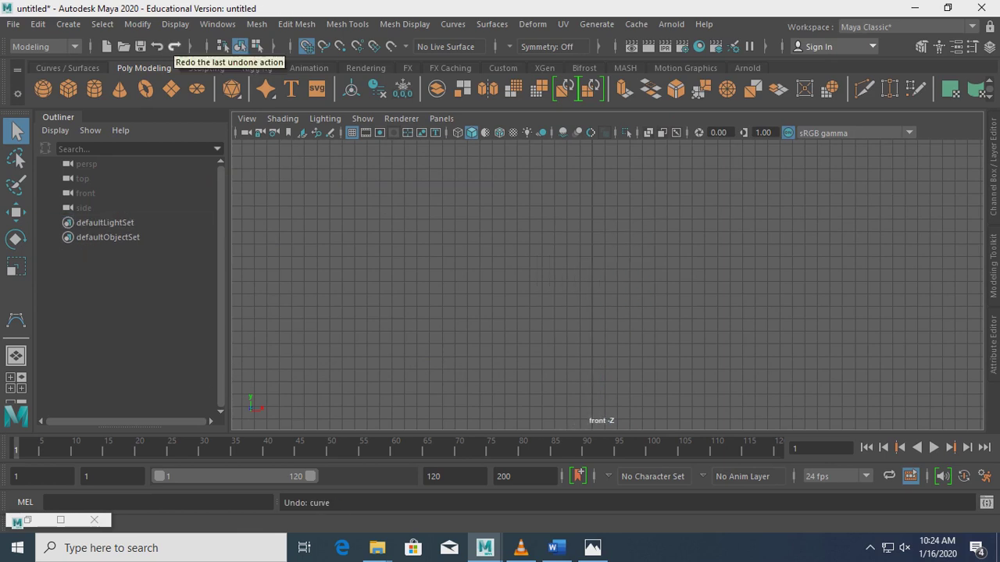
click(174, 46)
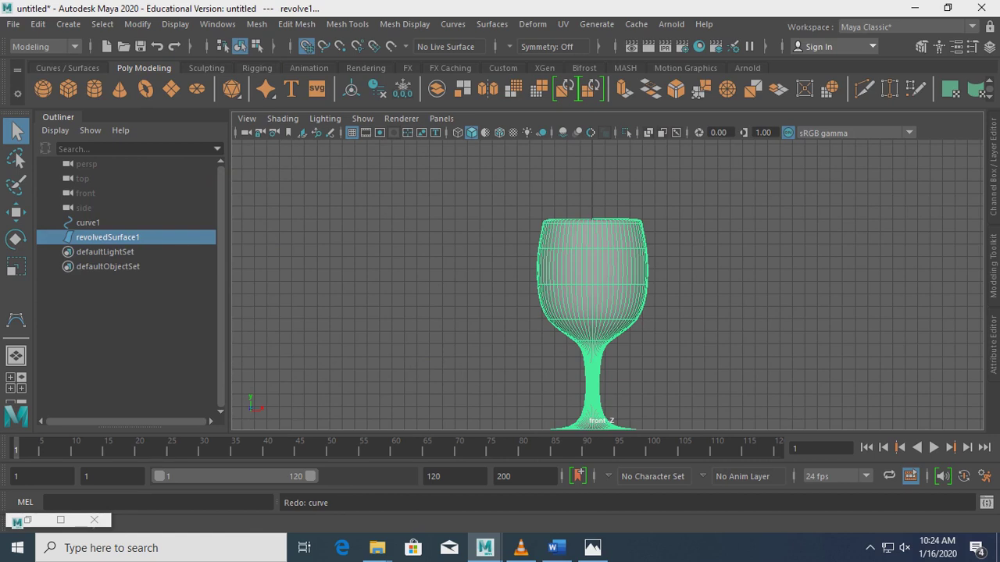
key(Delete)
scroll(608, 289, down, 1)
scroll(607, 289, down, 1)
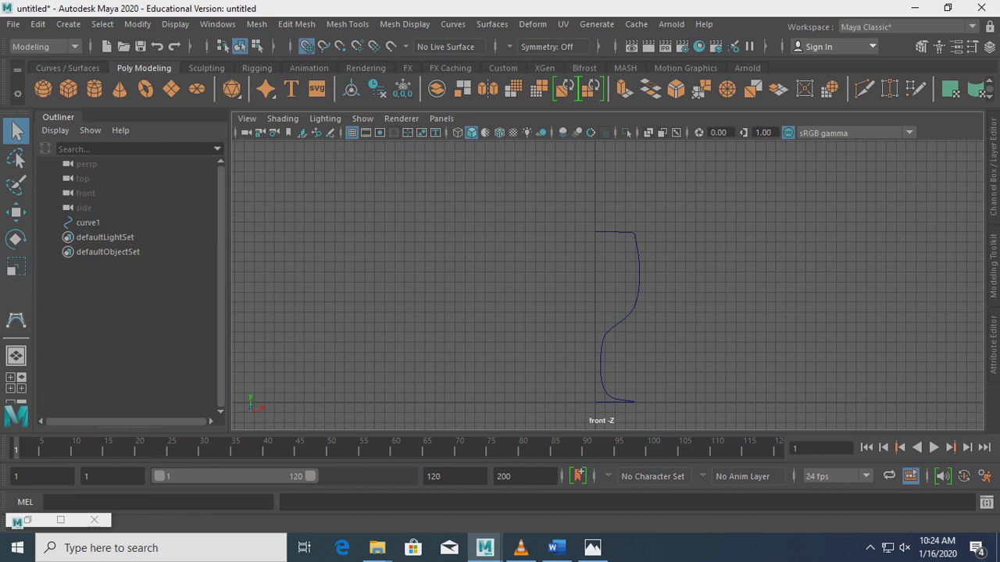
click(15, 320)
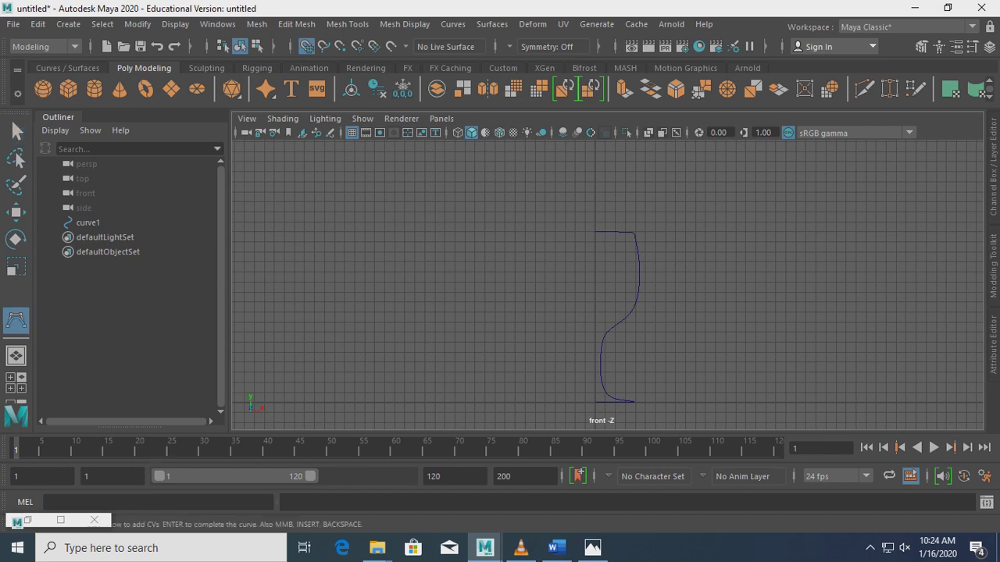
Start the new profile curve with CVs along the baseline, correcting a misplaced point.
click(595, 403)
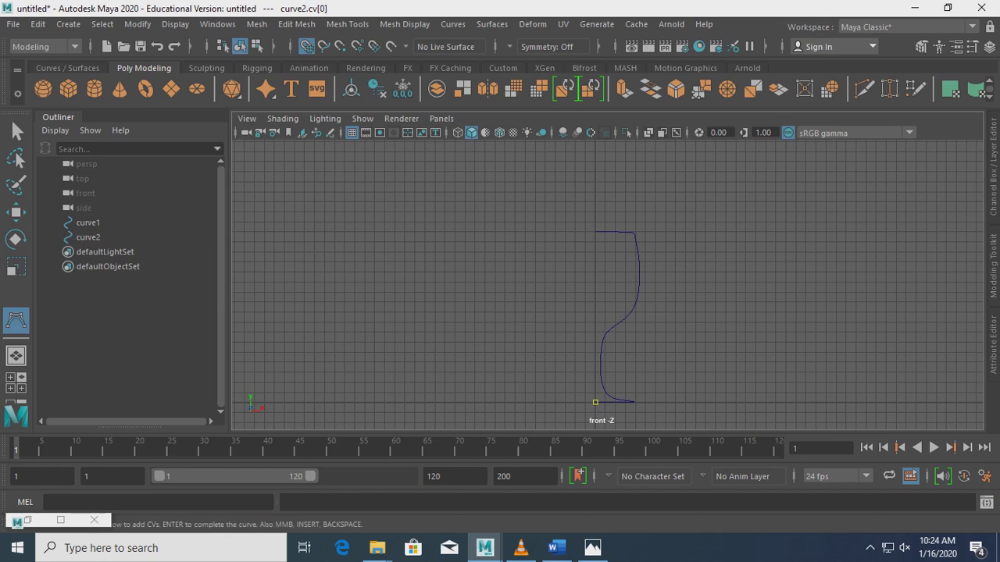
click(635, 402)
click(625, 403)
mouse_move(625, 403)
mouse_down()
mouse_move(585, 343)
mouse_move(599, 368)
mouse_up()
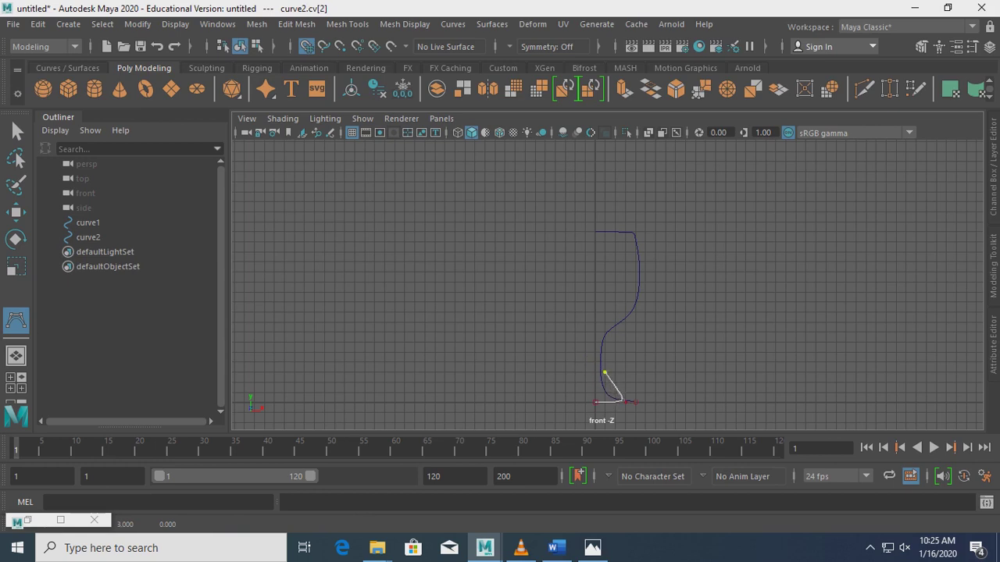
key(BackSpace)
key(BackSpace)
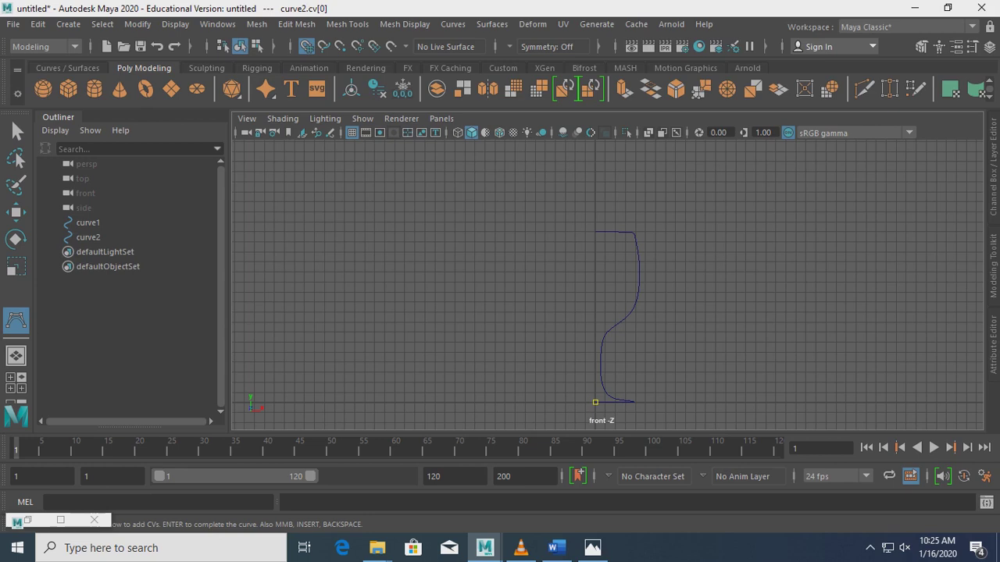
click(635, 403)
middle_drag(635, 402, 625, 402)
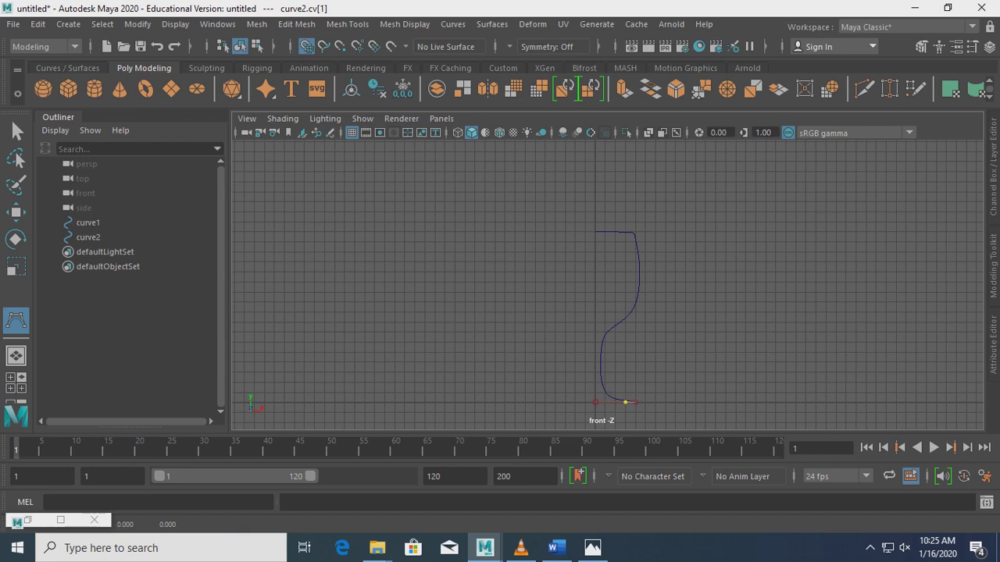
scroll(607, 287, up, 1)
scroll(607, 287, up, 1)
scroll(607, 287, up, 1)
scroll(594, 289, up, 1)
scroll(594, 289, up, 2)
key(space)
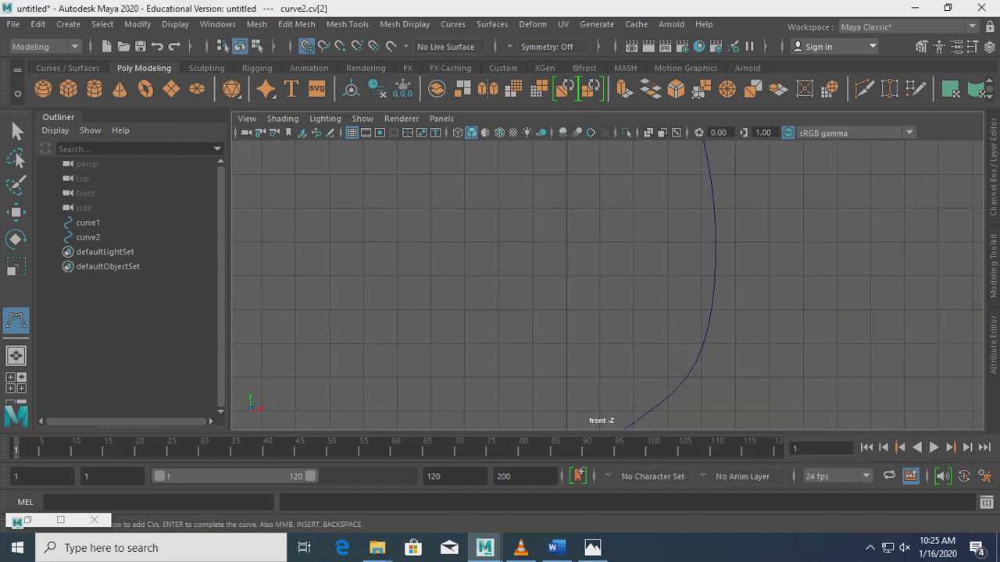
scroll(607, 287, down, 1)
scroll(607, 287, down, 1)
scroll(607, 286, down, 1)
alt+middle_drag(594, 352, 567, 164)
Retry placing CVs at the base end, removing the misplaced points.
click(636, 355)
key(BackSpace)
click(637, 355)
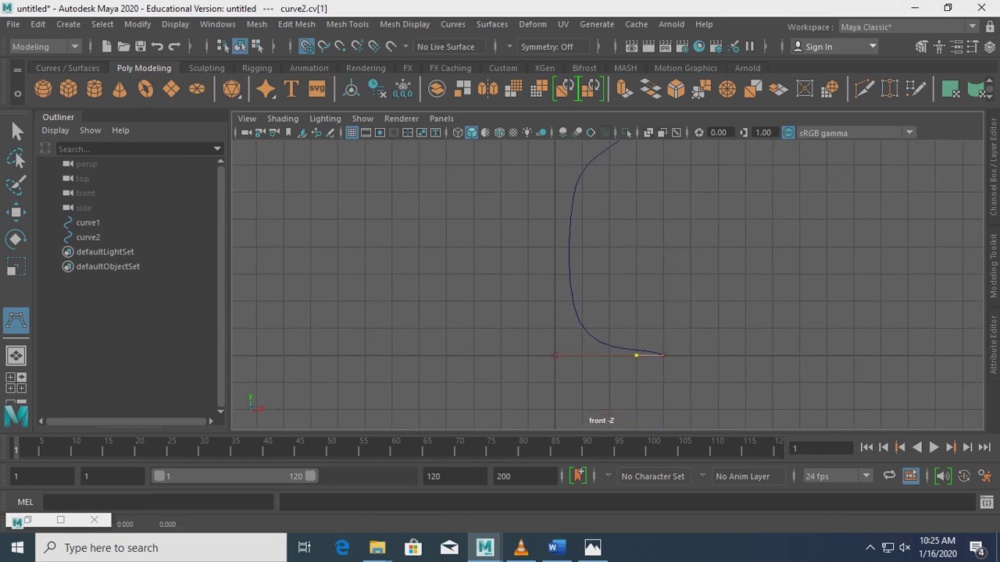
key(BackSpace)
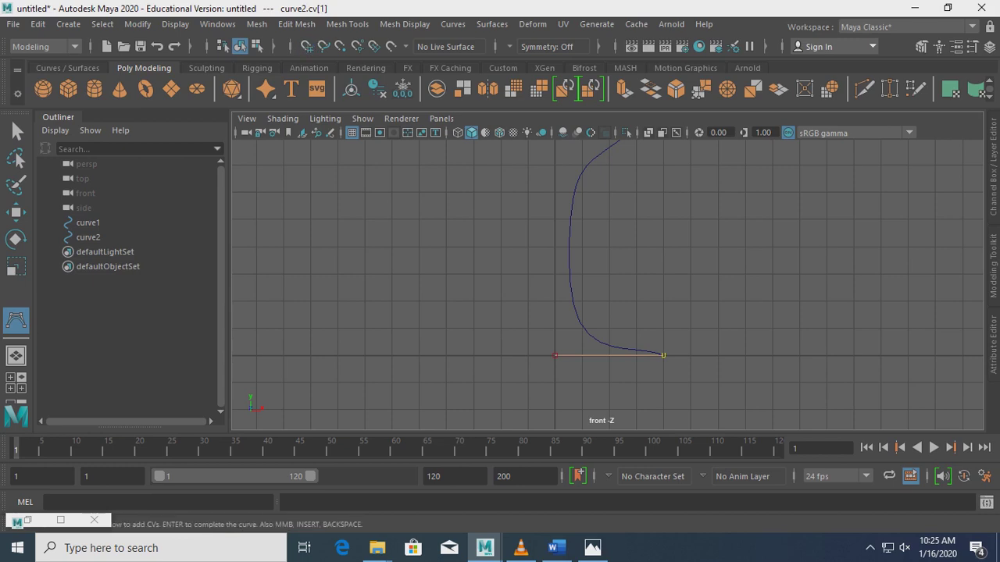
click(648, 351)
middle_drag(648, 350, 554, 334)
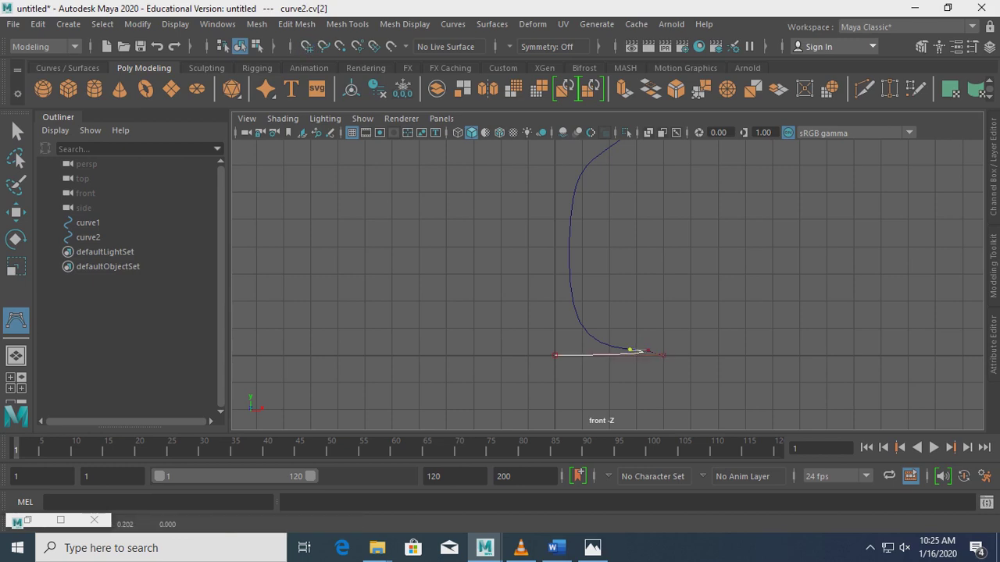
click(562, 334)
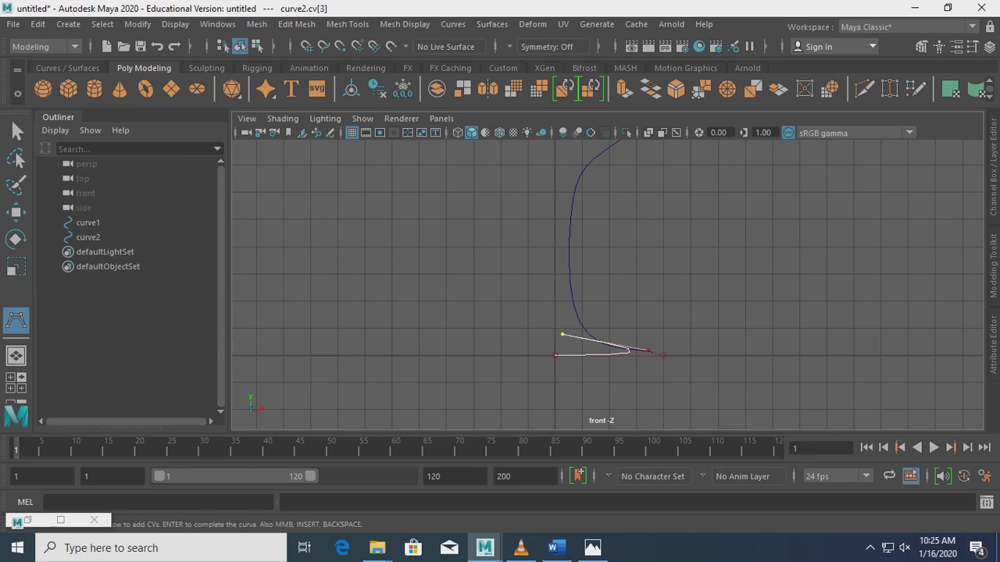
key(BackSpace)
key(BackSpace)
click(655, 352)
mouse_move(656, 353)
middle_down()
mouse_move(576, 334)
mouse_move(631, 351)
middle_up()
key(BackSpace)
key(BackSpace)
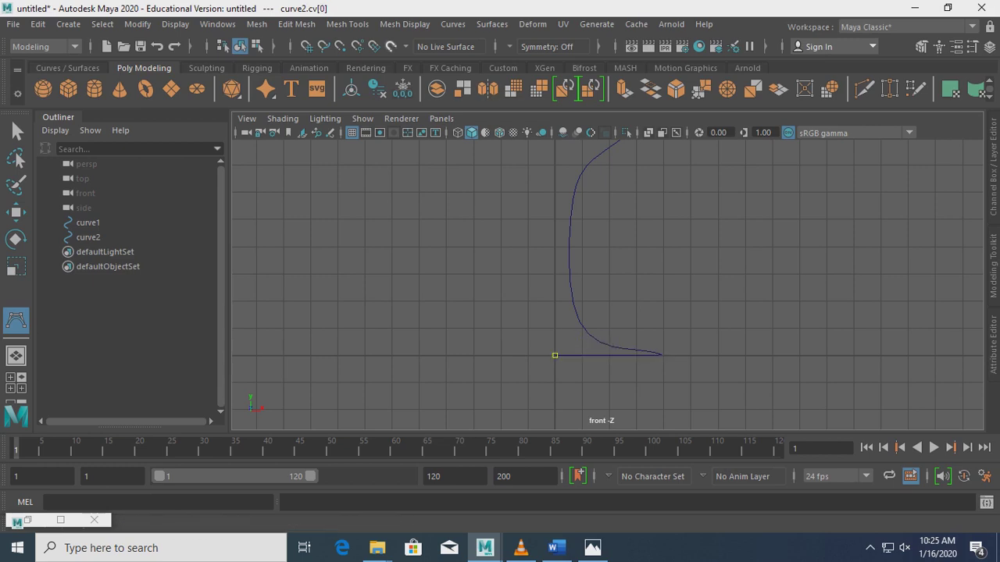
With grid snapping on, place the CVs shaping the flat base.
key(x)
click(663, 355)
click(636, 355)
key(BackSpace)
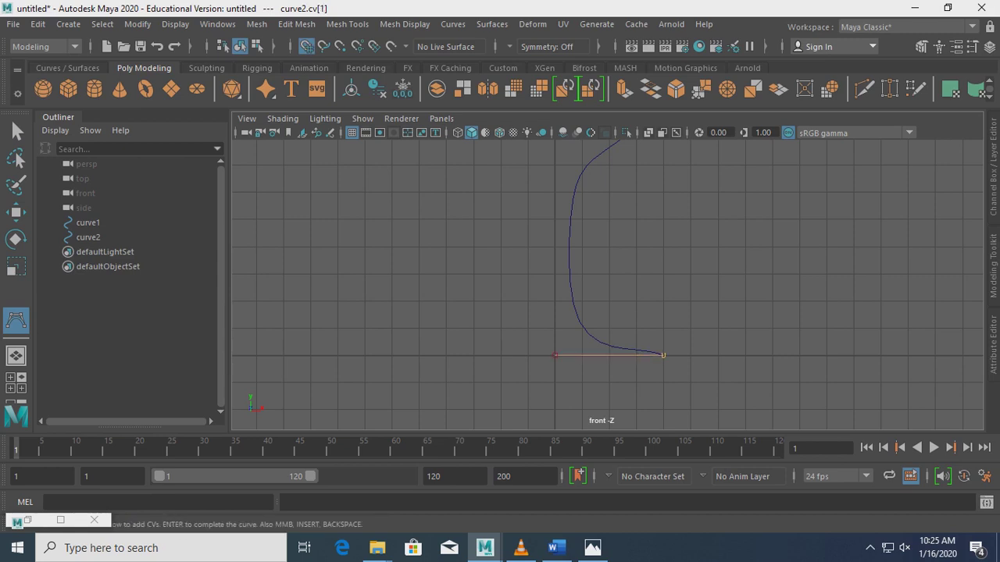
click(648, 351)
mouse_move(660, 356)
middle_down()
mouse_move(627, 350)
mouse_move(642, 351)
middle_up()
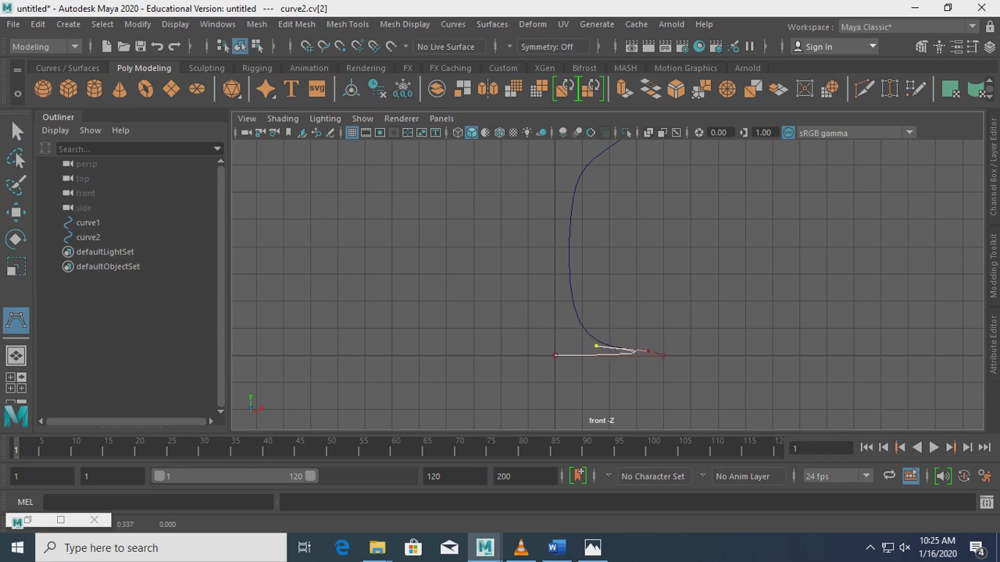
click(642, 351)
click(602, 344)
middle_drag(602, 343, 592, 338)
Add CVs up the thin stem toward the bowl.
click(571, 306)
mouse_move(571, 306)
middle_down()
mouse_move(572, 291)
mouse_move(583, 332)
mouse_move(566, 267)
mouse_move(576, 312)
middle_up()
click(573, 297)
click(575, 312)
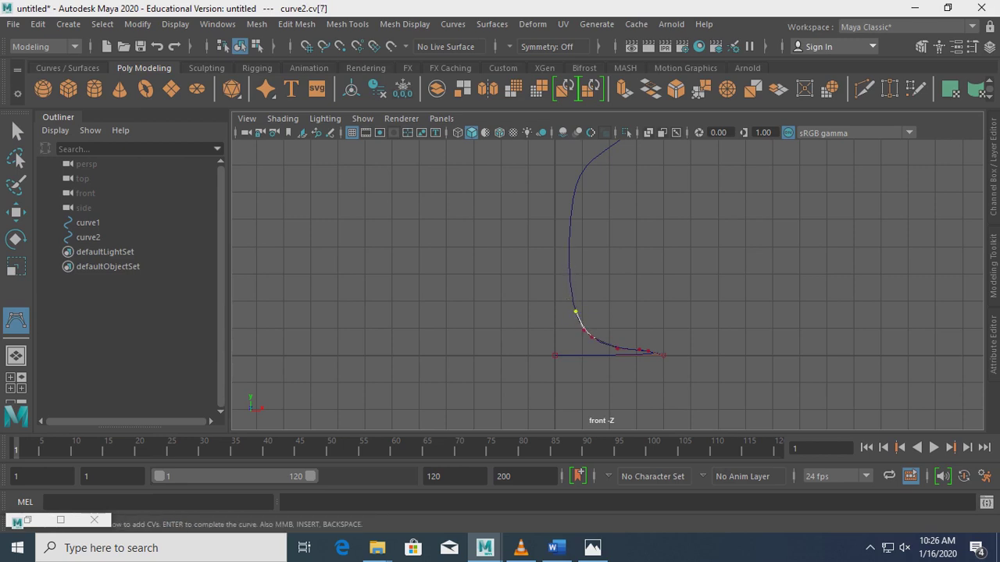
mouse_move(576, 312)
middle_down()
mouse_move(575, 266)
mouse_move(569, 277)
middle_up()
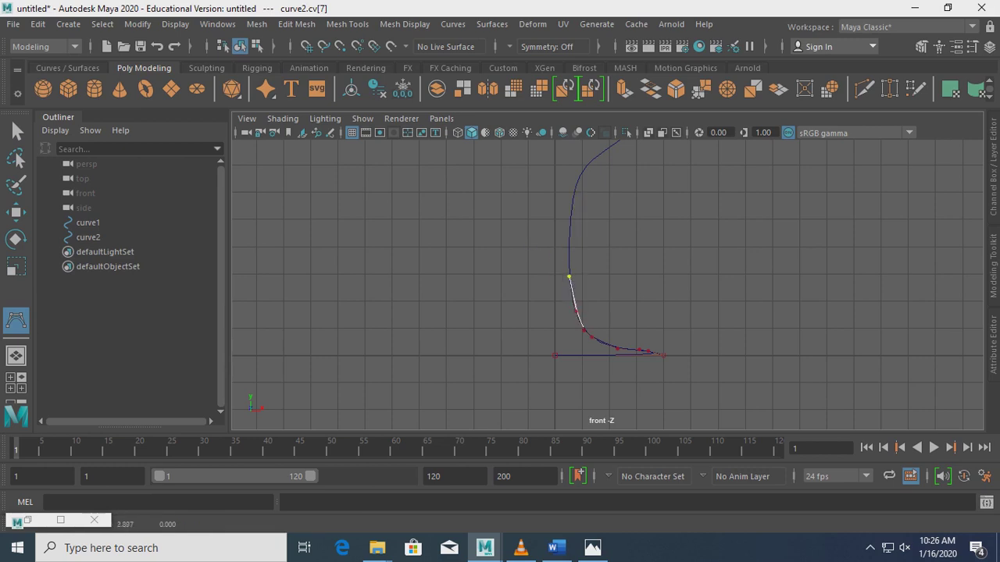
drag(571, 207, 578, 172)
drag(600, 156, 606, 149)
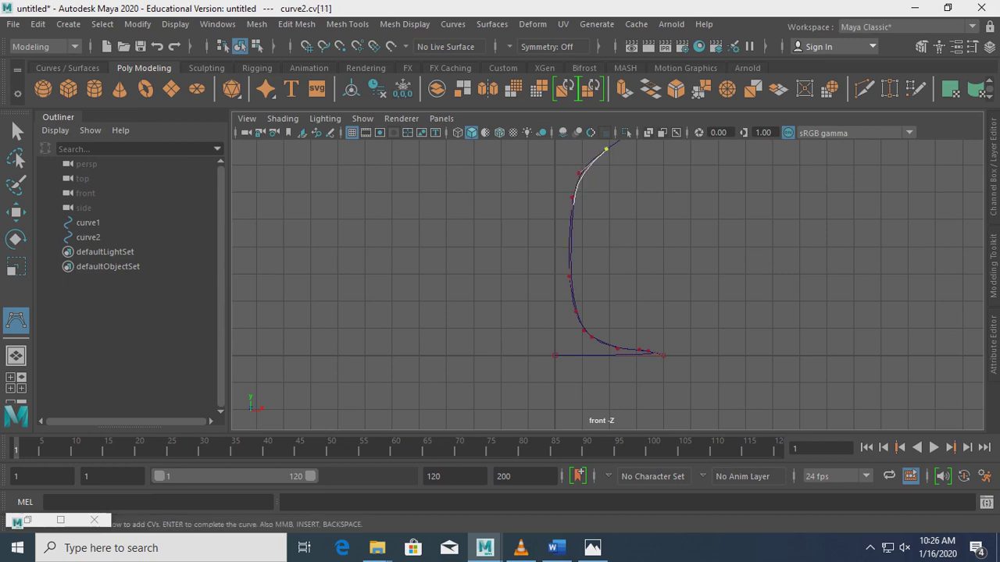
scroll(608, 283, down, 1)
scroll(608, 282, down, 1)
scroll(608, 282, down, 1)
drag(642, 167, 631, 196)
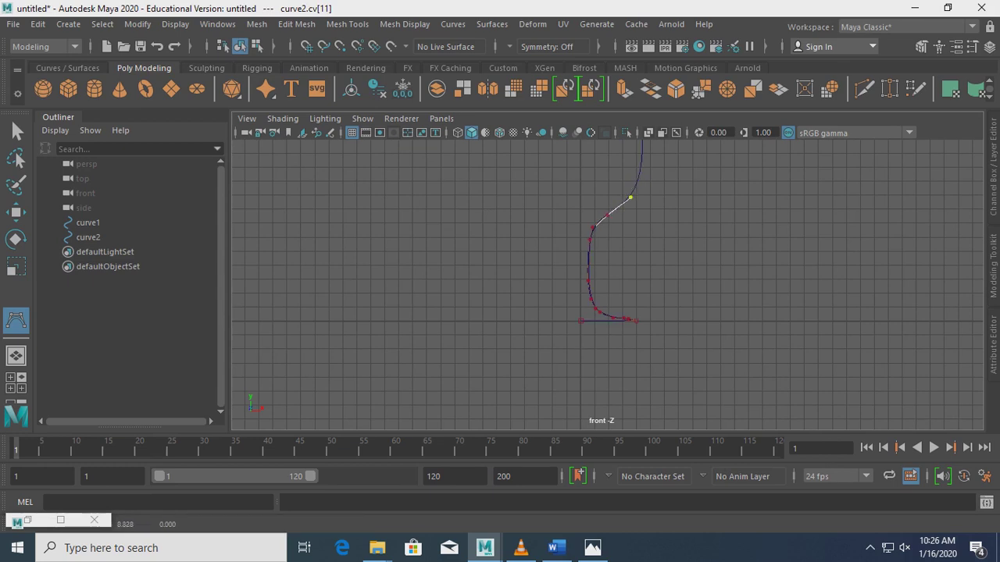
drag(643, 157, 642, 163)
click(642, 163)
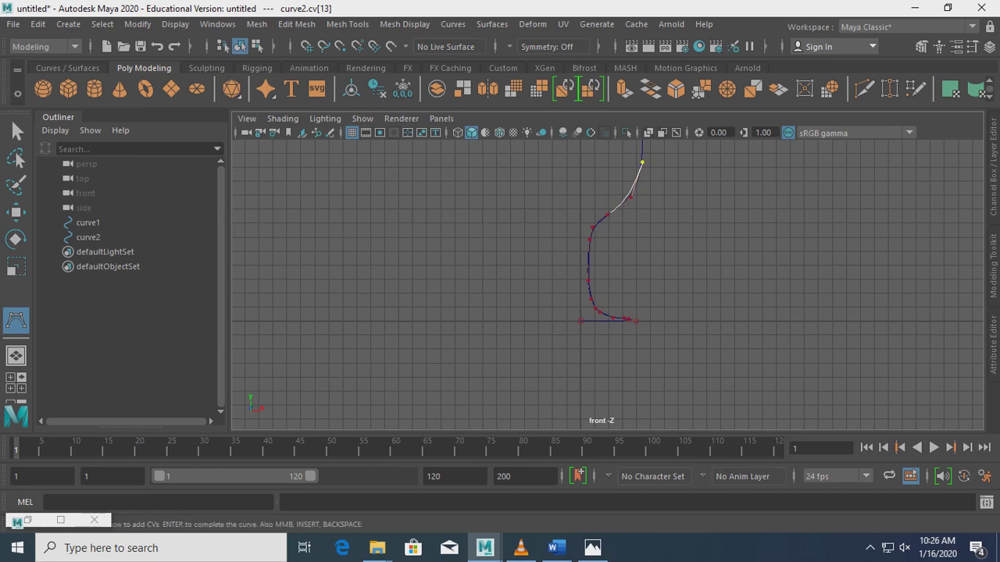
Trace the bowl's side up to the flat rim and finish curve2.
alt+middle_drag(642, 163, 611, 422)
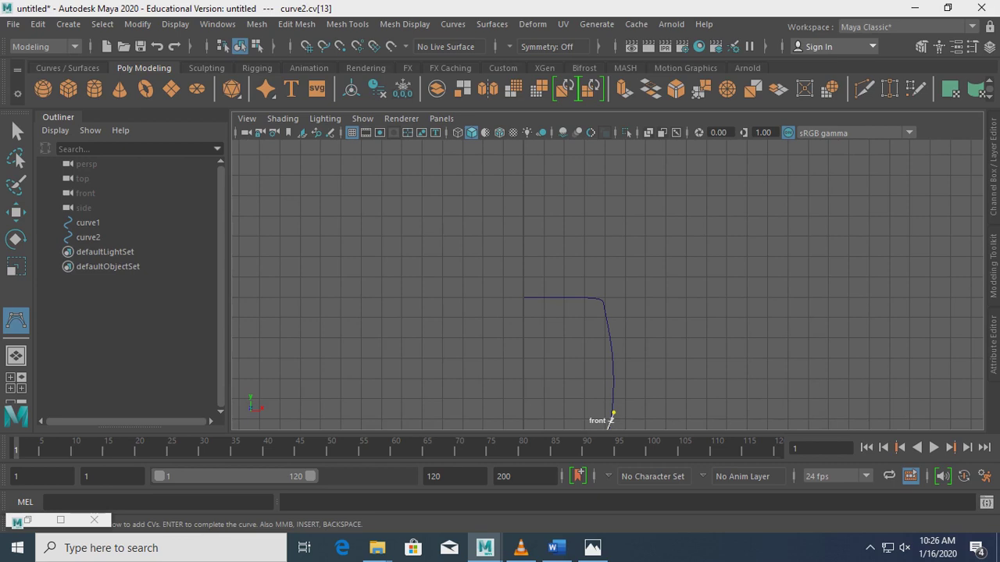
drag(613, 415, 611, 367)
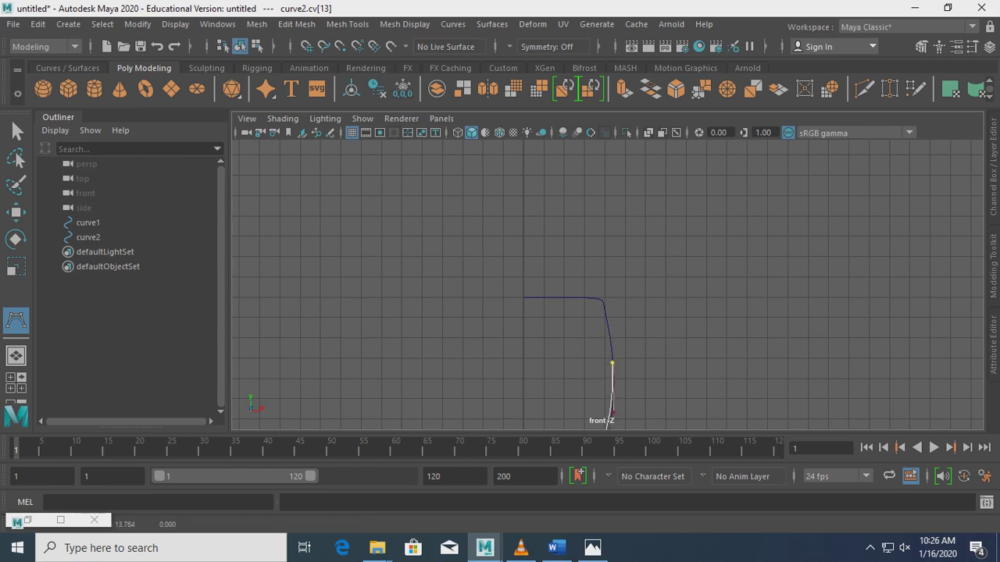
drag(606, 311, 604, 302)
click(599, 298)
click(594, 299)
click(592, 299)
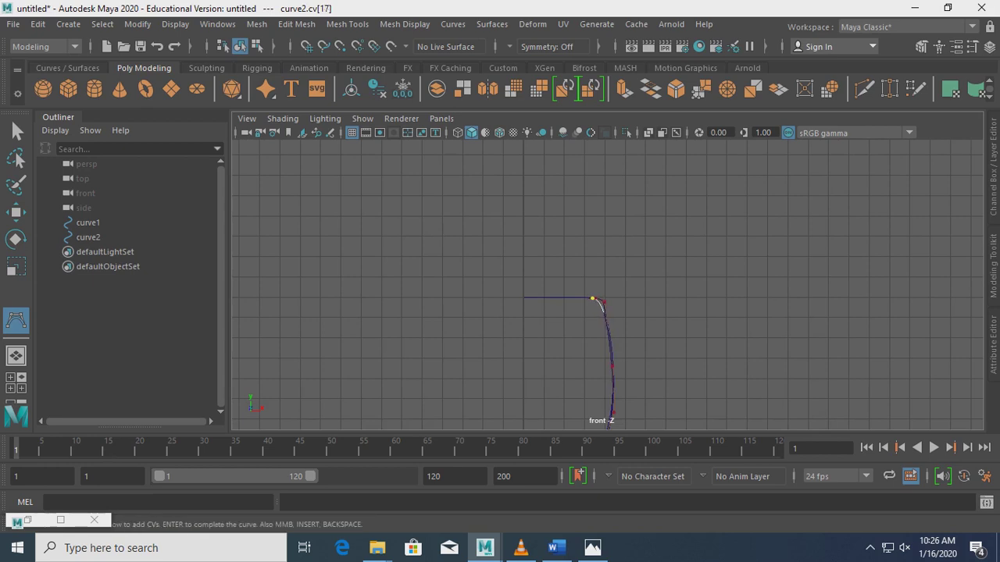
key(Return)
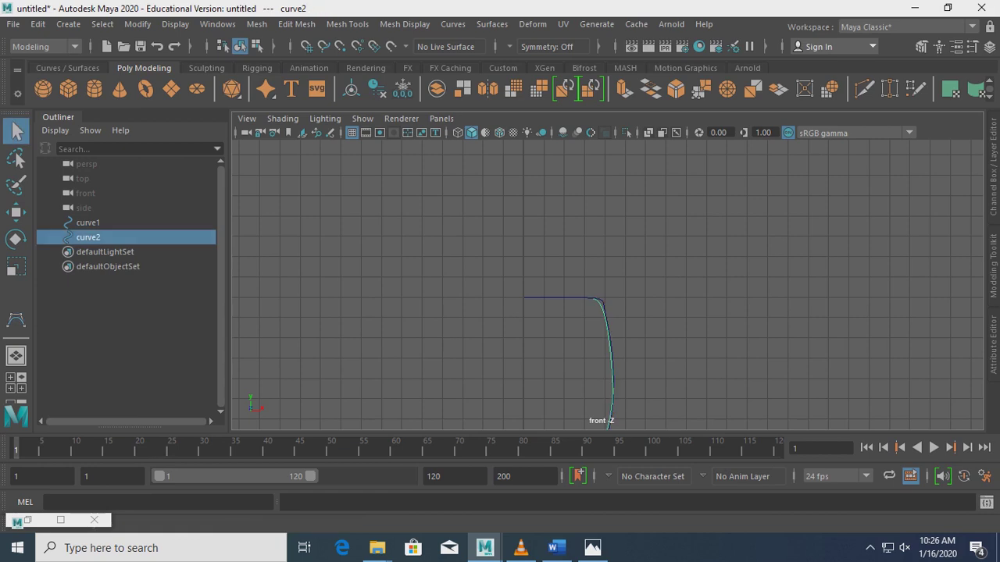
Delete curve1 from the scene.
click(88, 222)
right_click(92, 223)
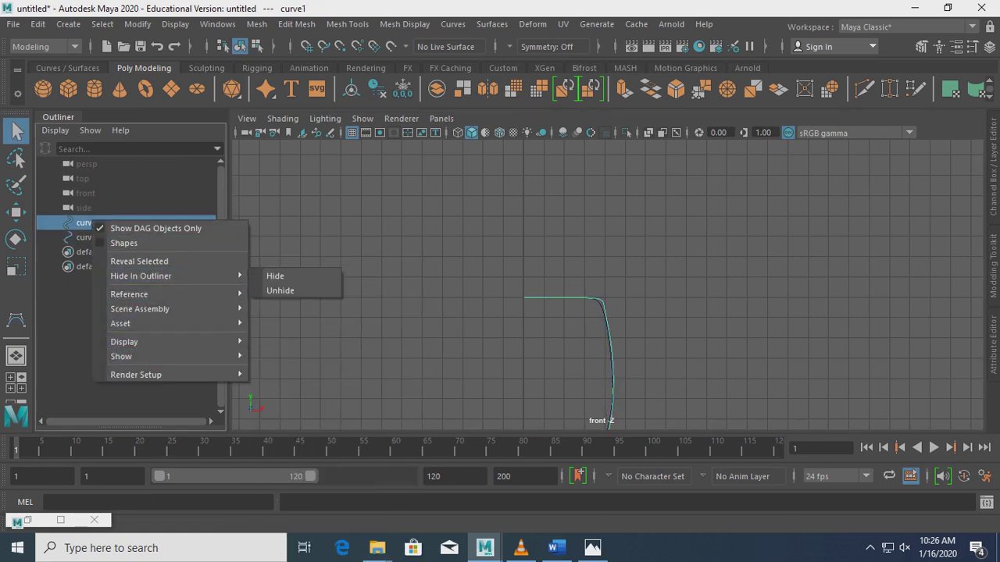
key(Escape)
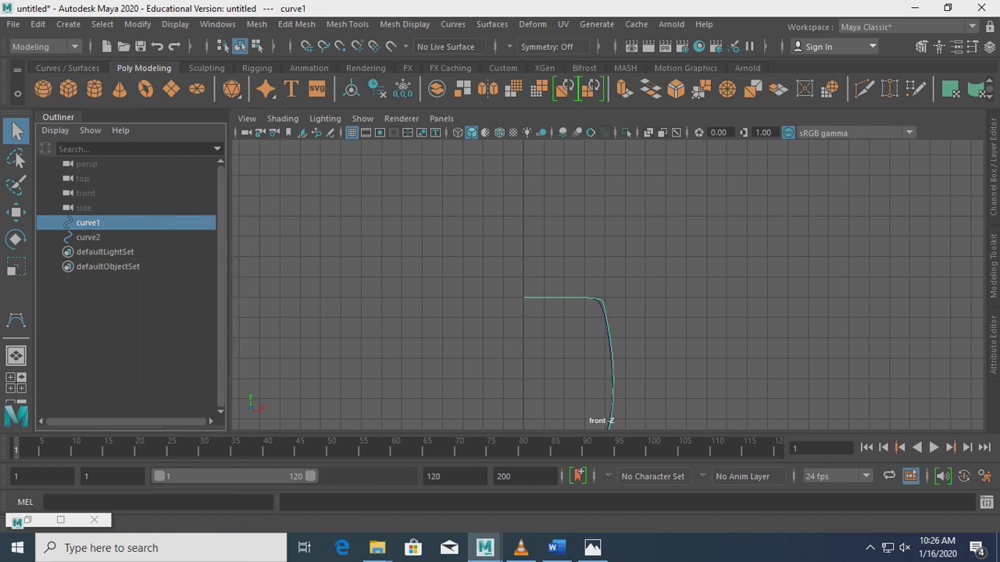
key(Delete)
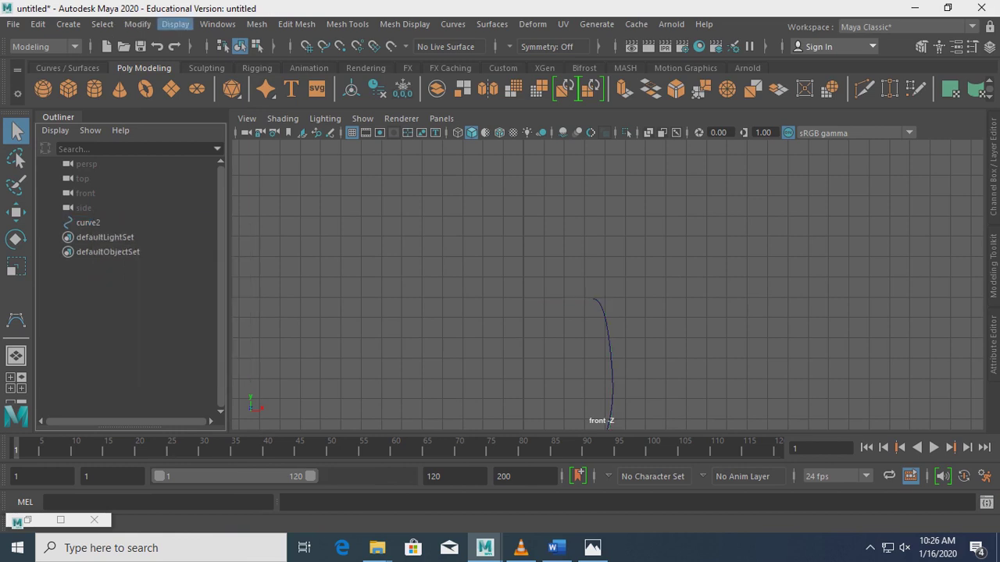
Test-revolve curve2 into a glass surface, inspect it in four views, then undo.
click(87, 223)
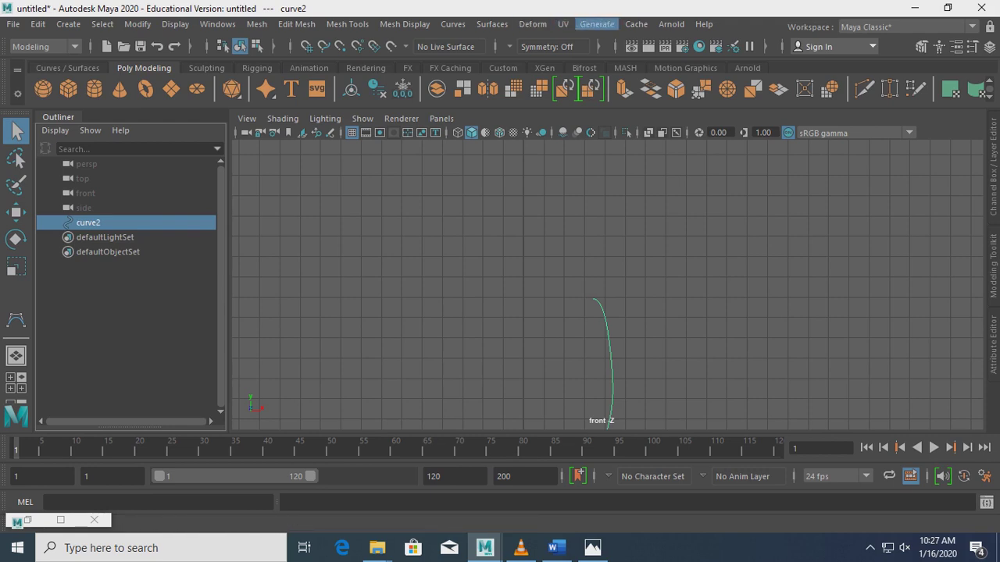
click(492, 25)
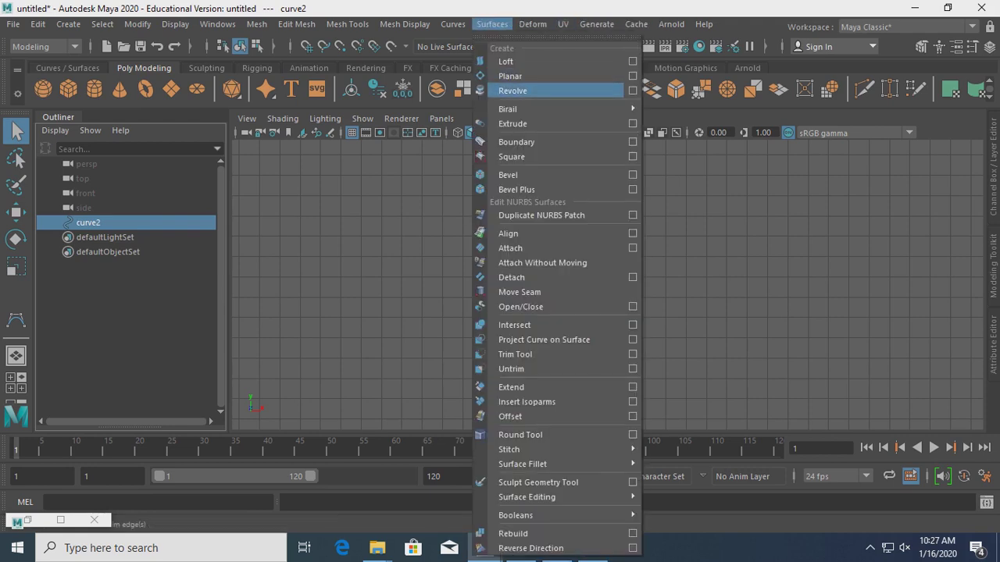
click(513, 91)
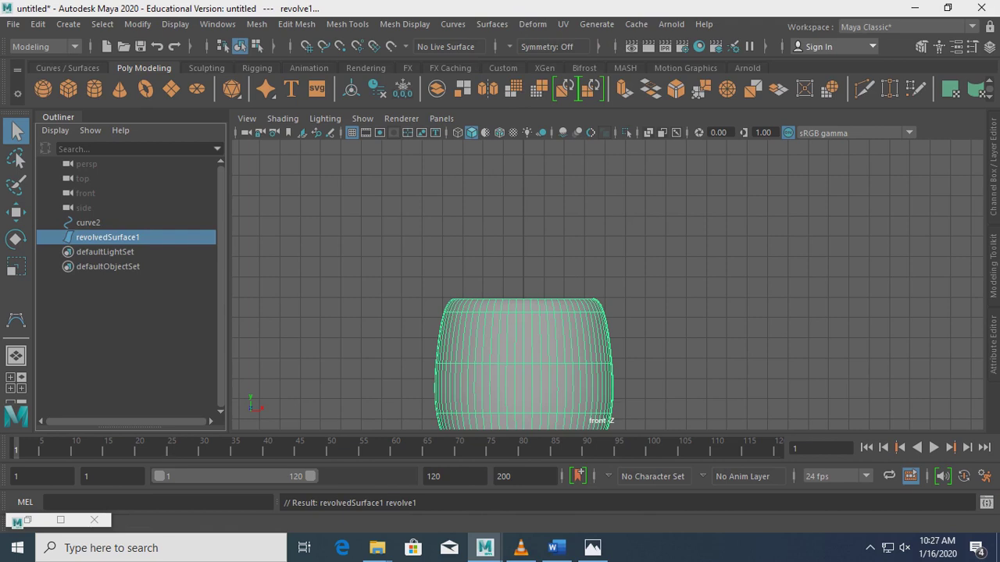
key(space)
click(719, 224)
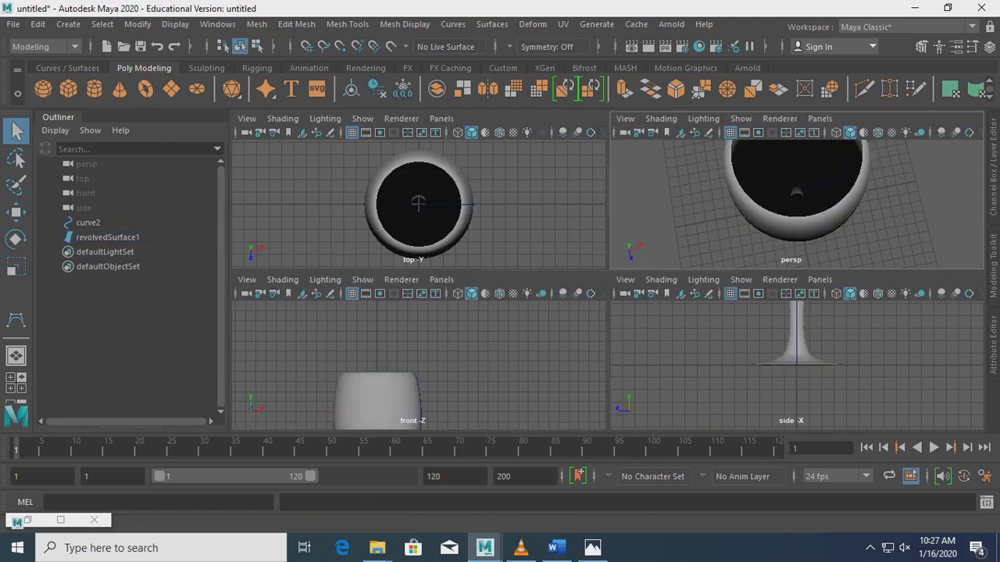
key(space)
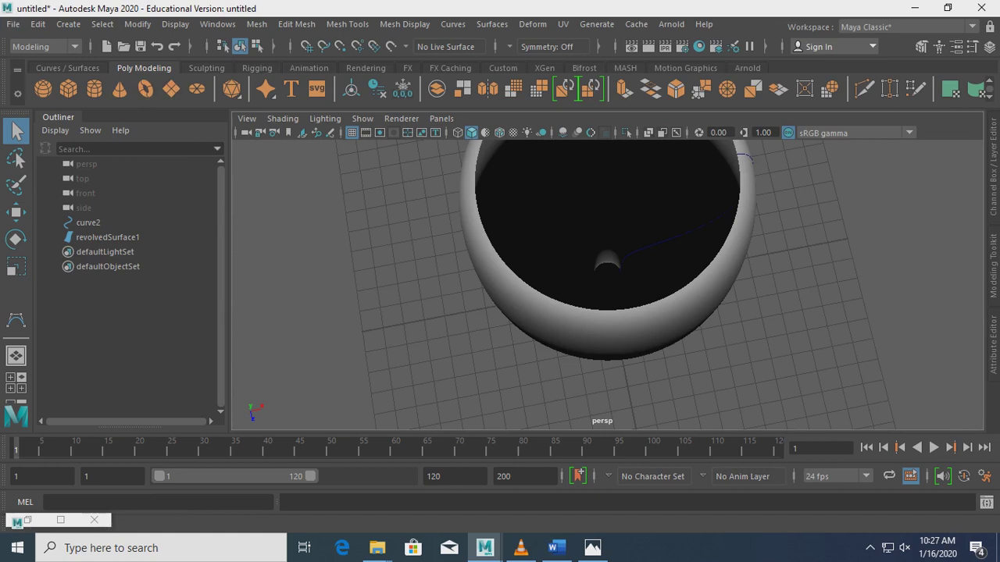
mouse_move(607, 234)
alt+mouse_down()
mouse_move(608, 297)
mouse_move(608, 204)
mouse_move(607, 328)
mouse_move(608, 234)
mouse_move(607, 250)
alt+mouse_up()
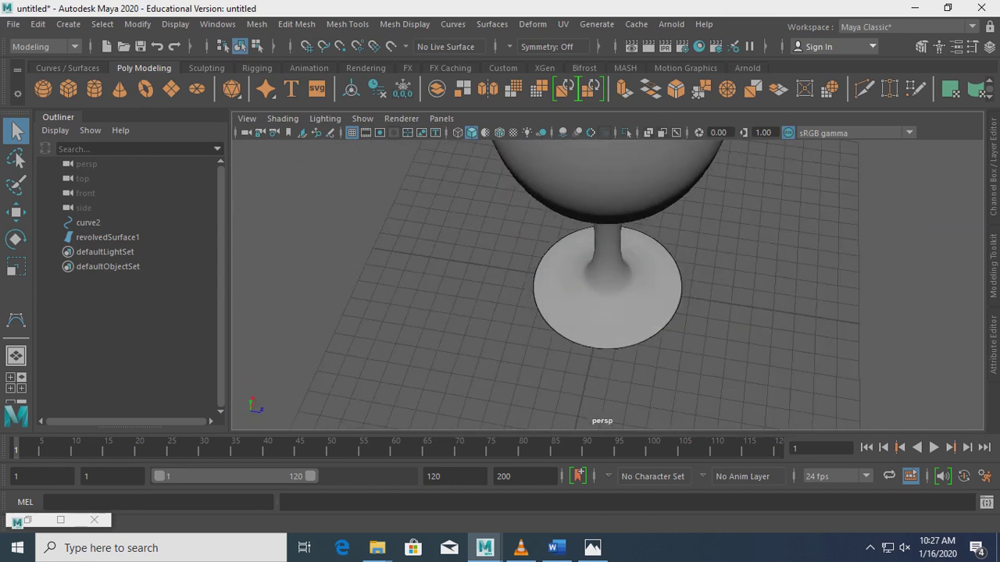
key(ctrl+z)
key(ctrl+z)
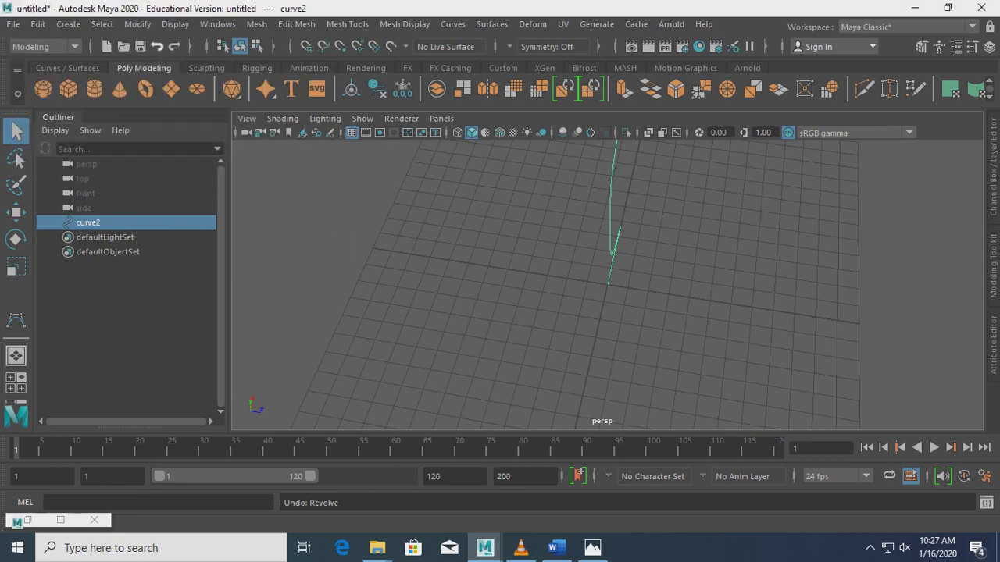
Return to the single front view and undo, bringing curve1 back.
click(532, 336)
key(space)
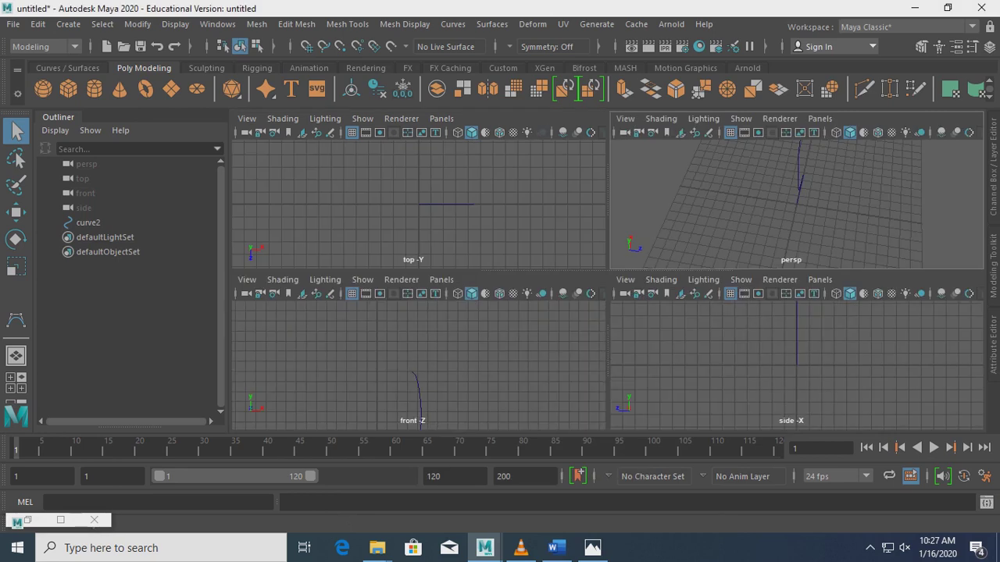
key(space)
key(ctrl+z)
key(ctrl+z)
key(ctrl+z)
scroll(594, 344, down, 5)
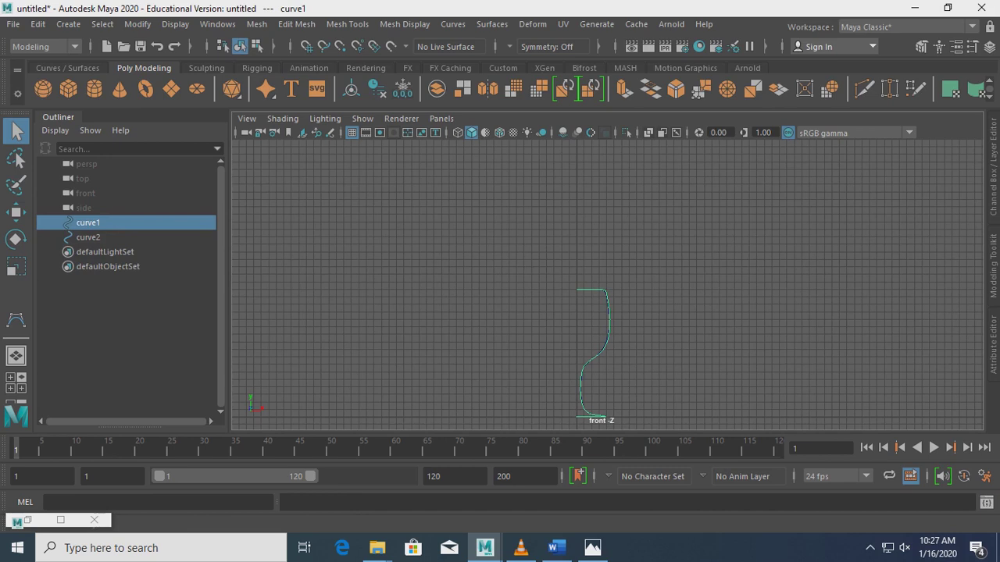
alt+right_drag(593, 344, 617, 344)
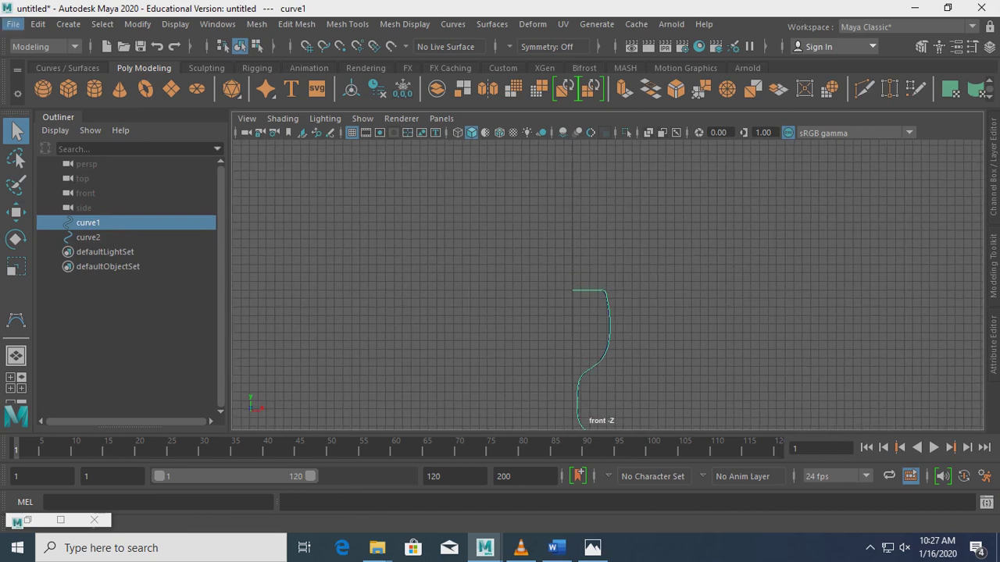
scroll(607, 285, up, 2)
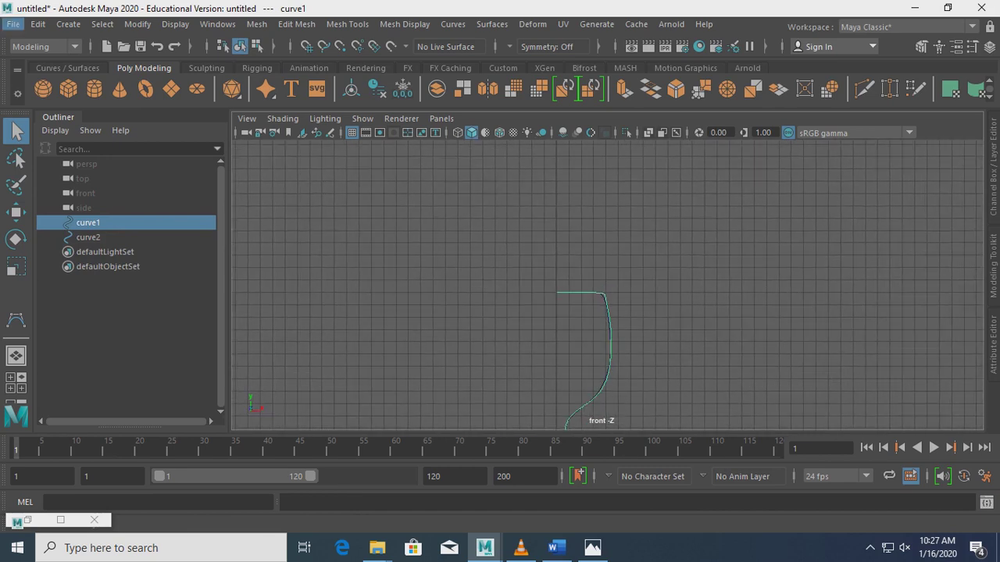
Delete curve1 again so curve2 is the only profile.
click(87, 236)
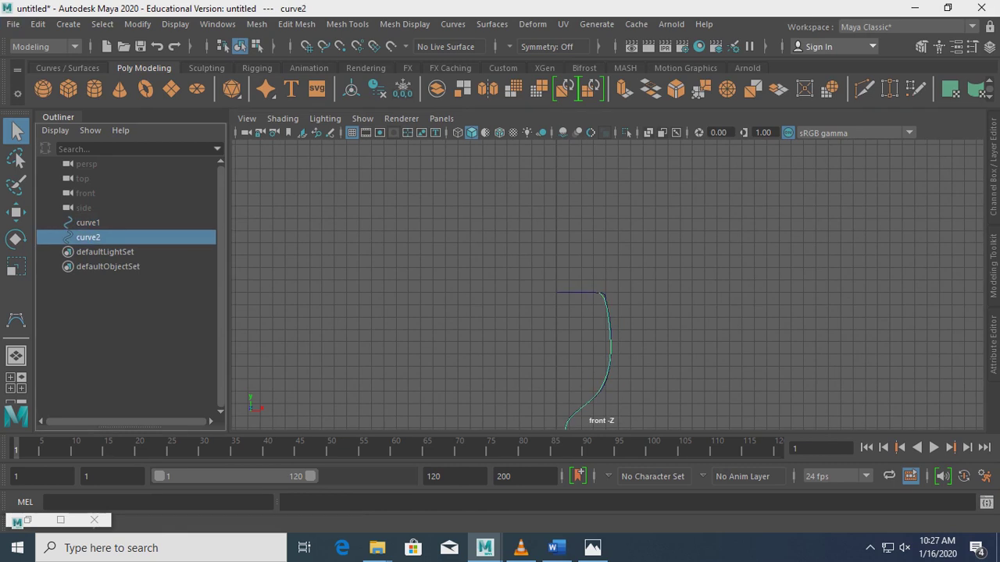
click(16, 321)
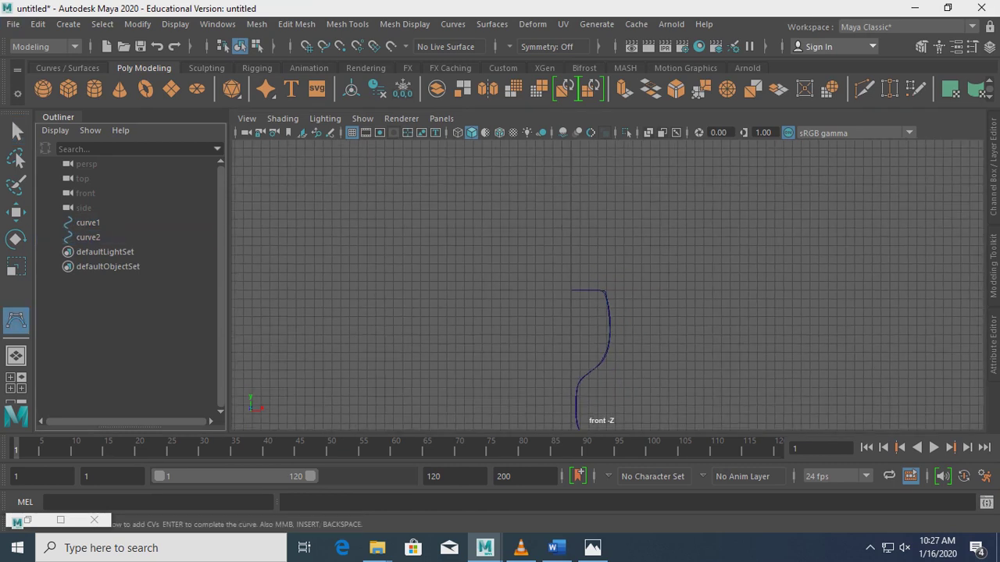
click(88, 223)
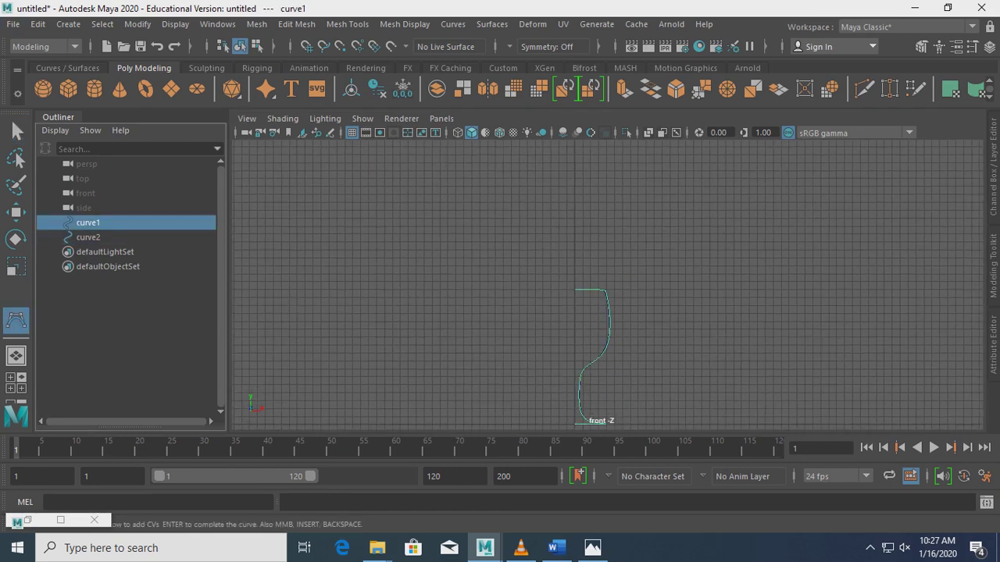
key(Delete)
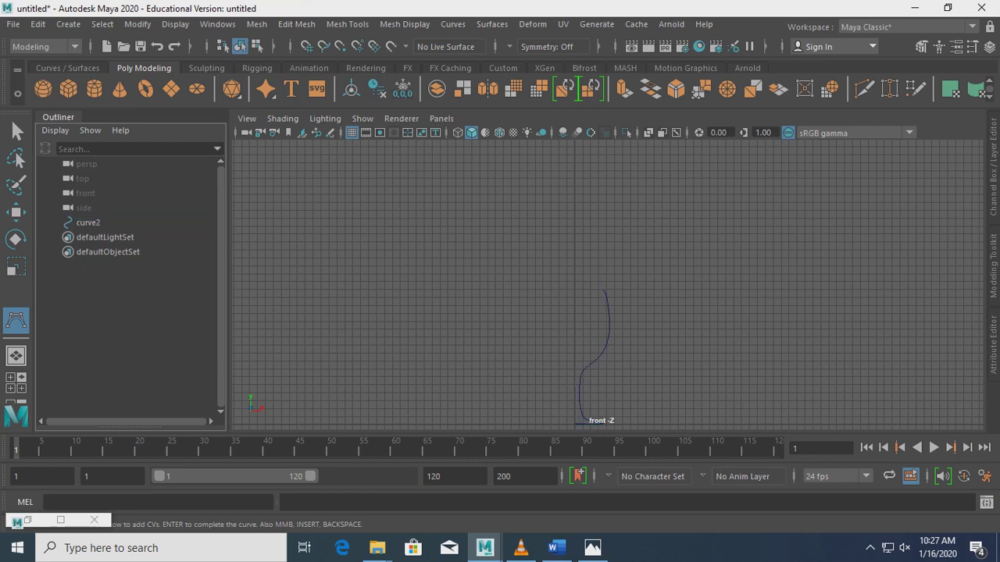
key(Return)
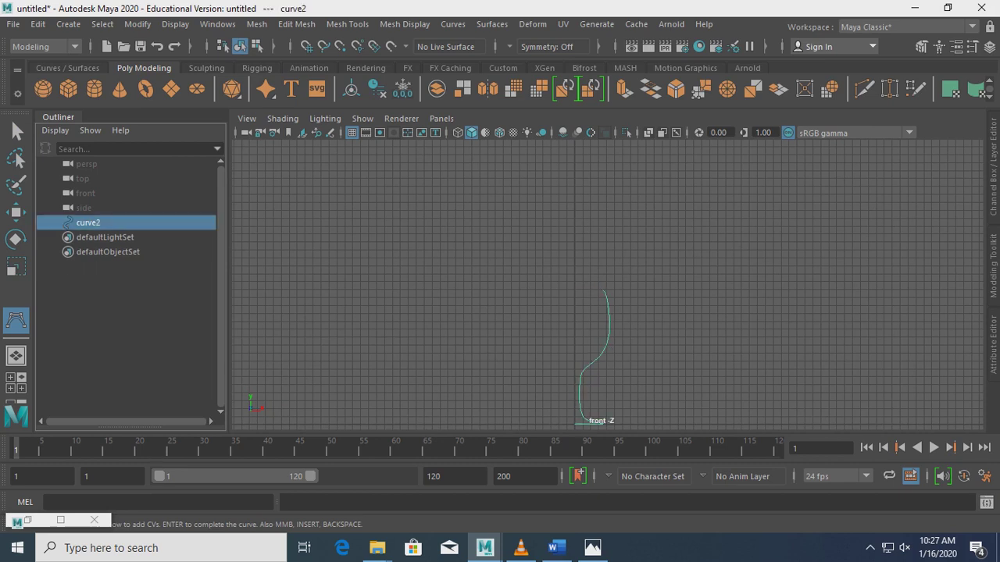
Place curve3's first CV on the baseline beside curve2 and enable Snap to Grid.
scroll(606, 290, up, 3)
scroll(606, 290, up, 2)
scroll(606, 313, down, 1)
alt+middle_drag(578, 375, 546, 156)
mouse_move(546, 352)
alt+middle_down()
mouse_move(507, 297)
mouse_move(559, 313)
alt+middle_up()
click(481, 418)
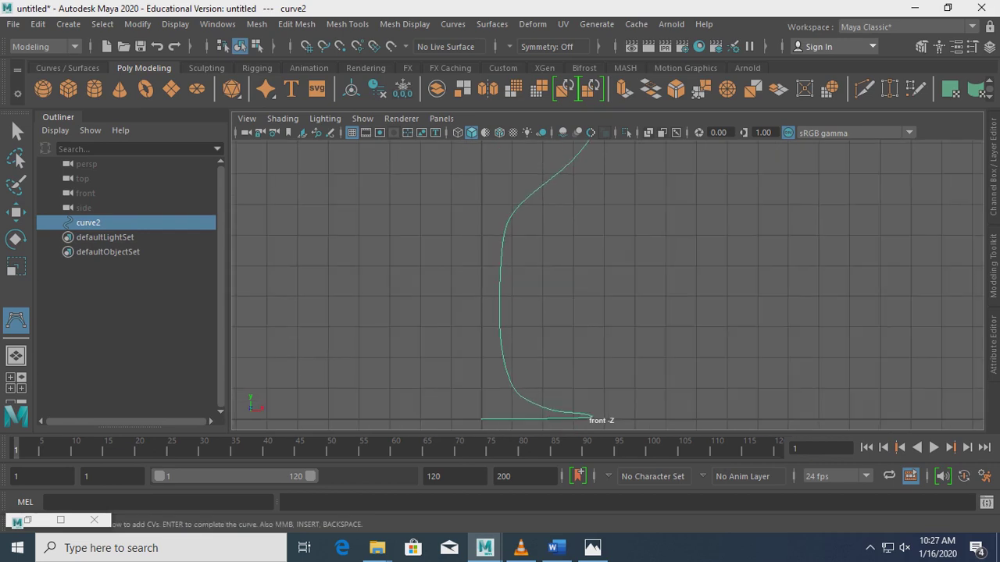
click(307, 46)
Turn off grid snapping and place curve3's first CVs along the glass base.
key(Return)
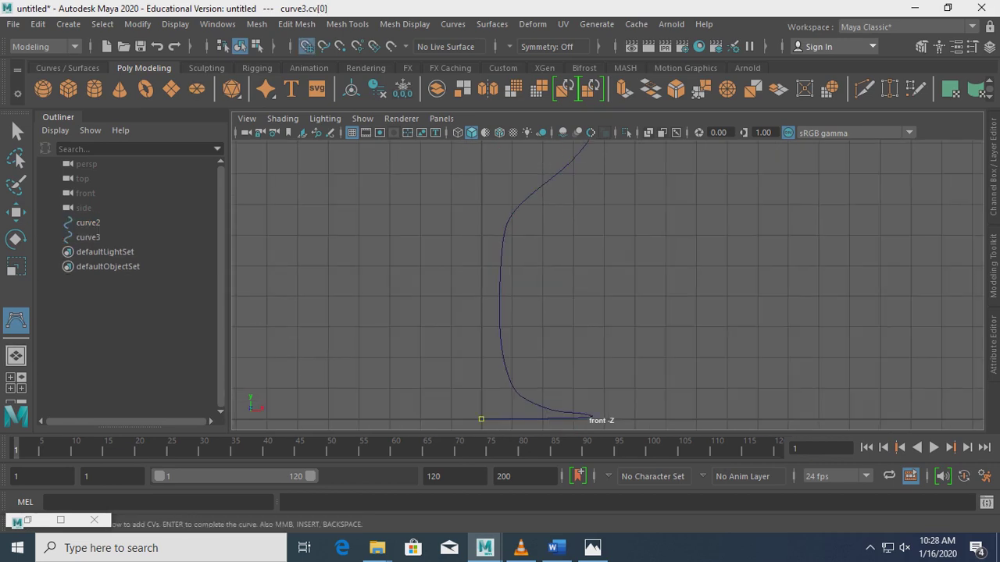
key(Right)
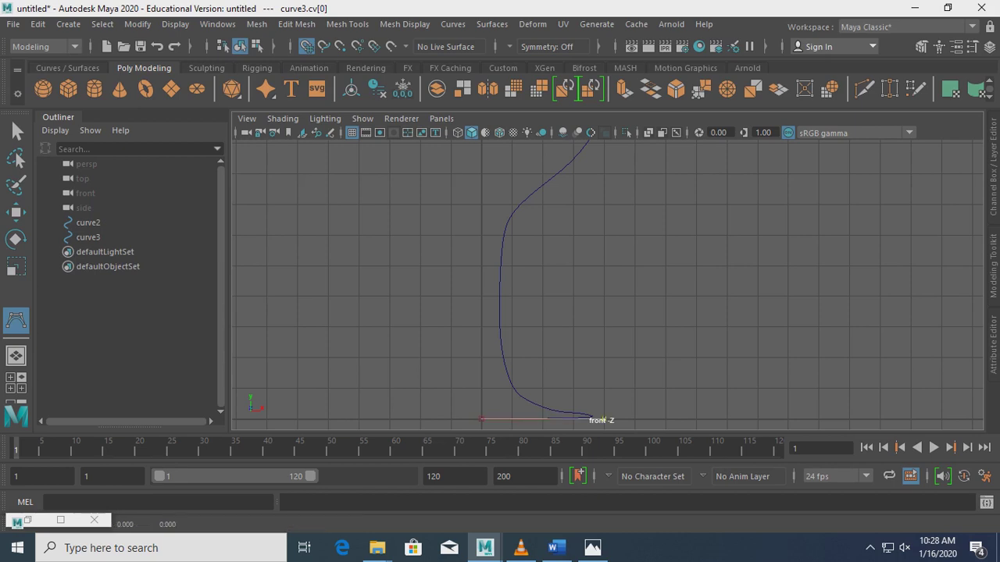
key(Insert)
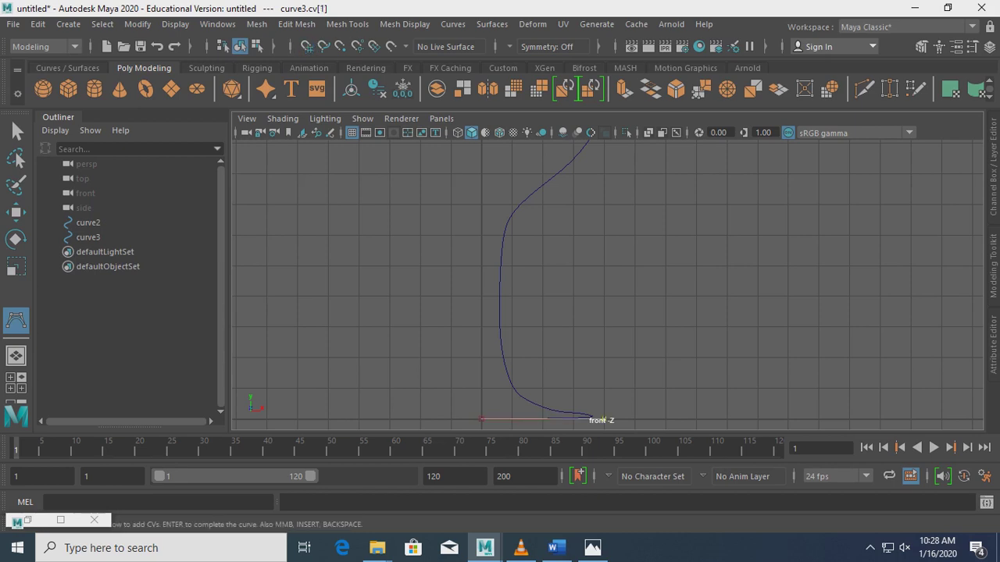
drag(603, 419, 591, 417)
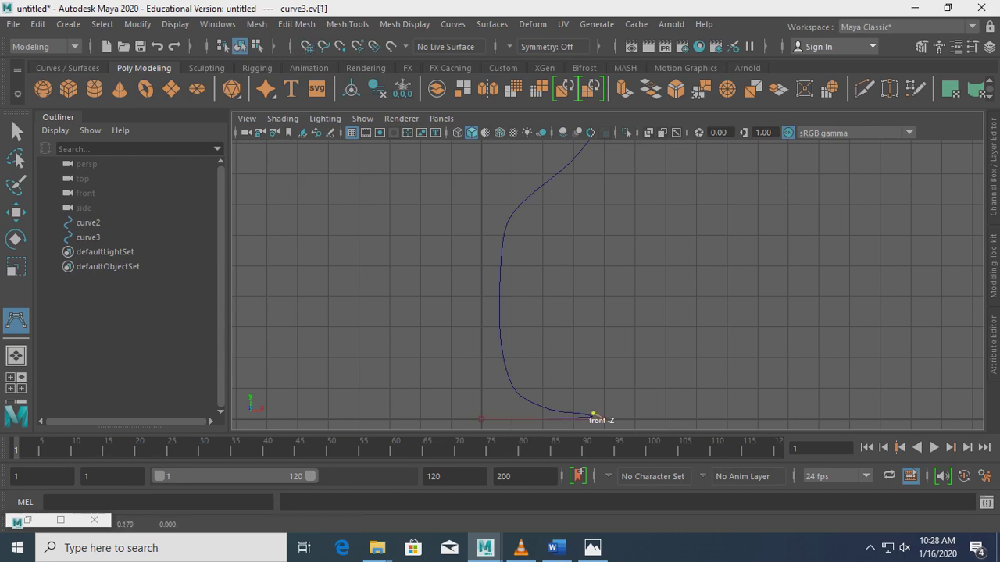
drag(587, 416, 537, 406)
key(BackSpace)
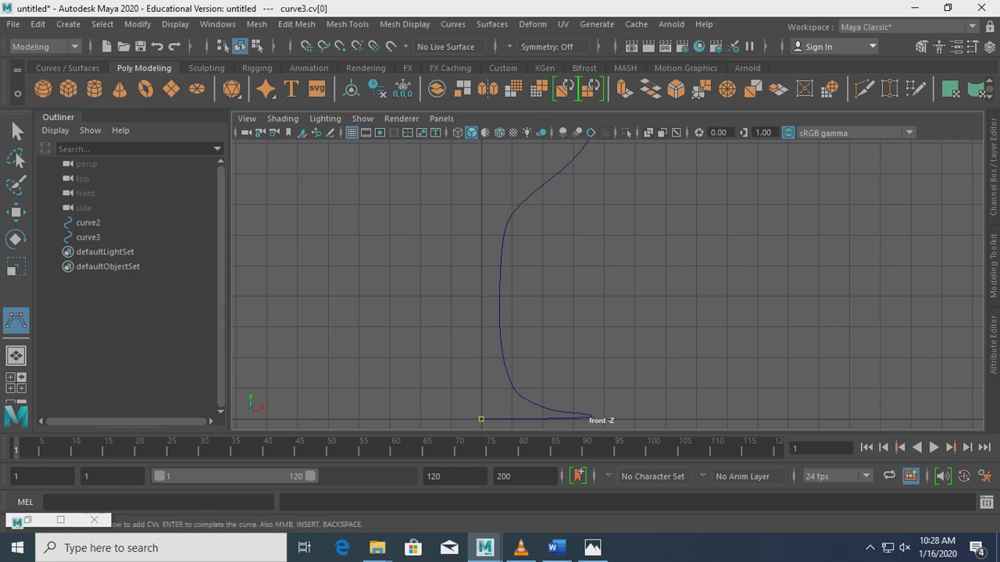
click(604, 417)
drag(604, 417, 539, 406)
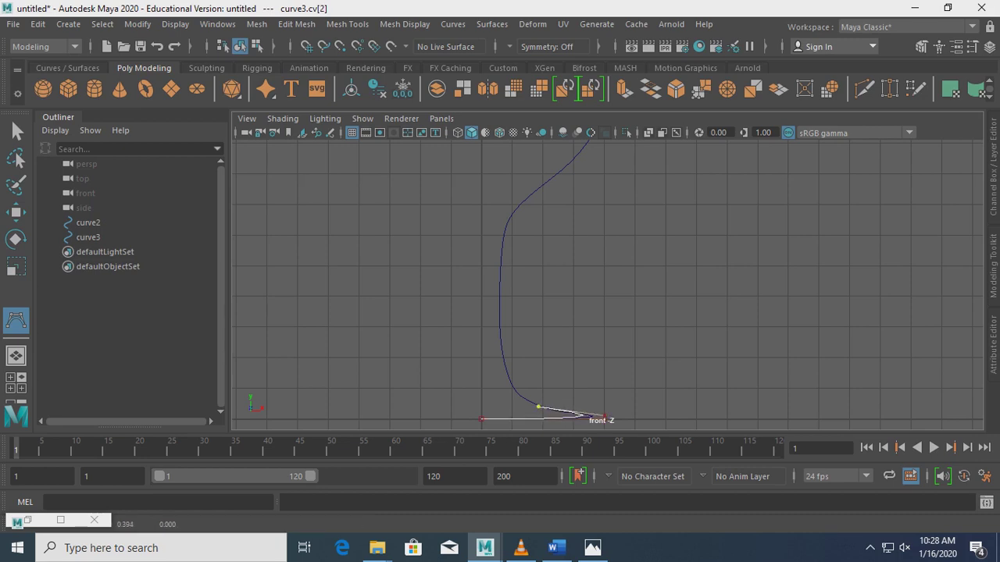
mouse_move(539, 407)
mouse_down()
mouse_move(518, 408)
mouse_move(500, 368)
mouse_move(500, 397)
mouse_move(495, 235)
mouse_up()
Trace CVs from the base bend up the stem, removing two misplaced points.
click(510, 391)
click(496, 360)
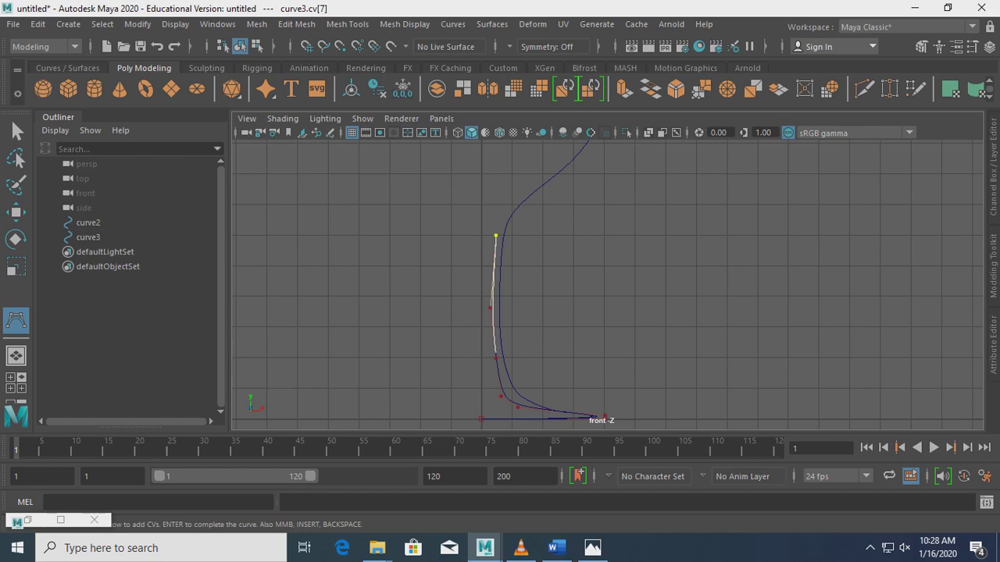
click(484, 235)
drag(498, 227, 506, 223)
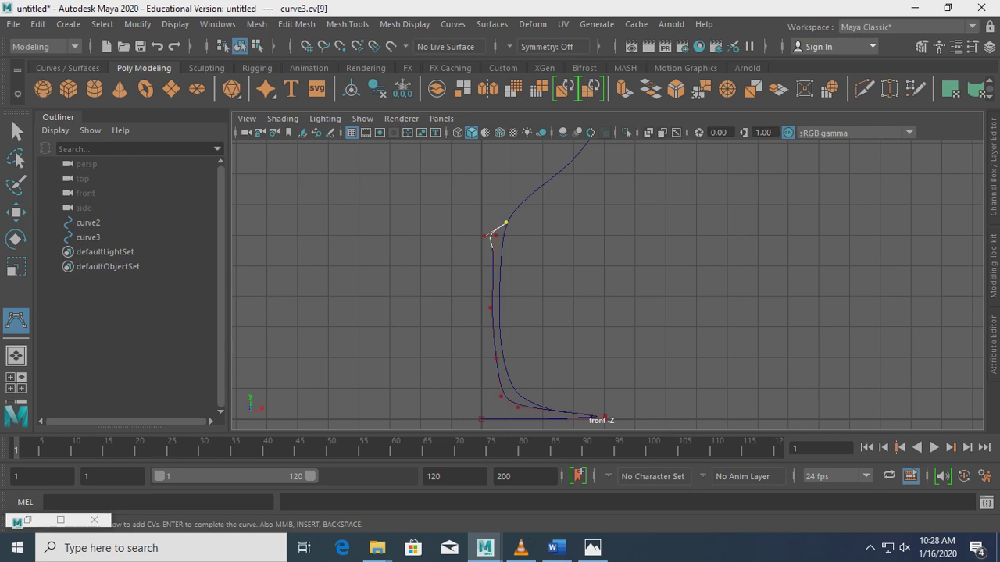
key(BackSpace)
key(BackSpace)
Re-add CVs at the stem's top and bowl's base, undoing stray points.
click(483, 235)
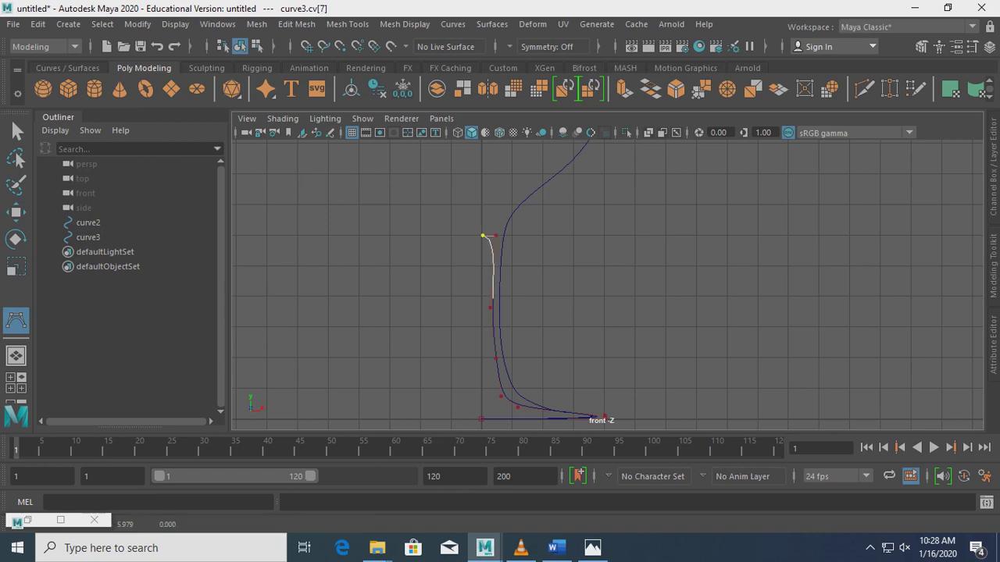
click(496, 236)
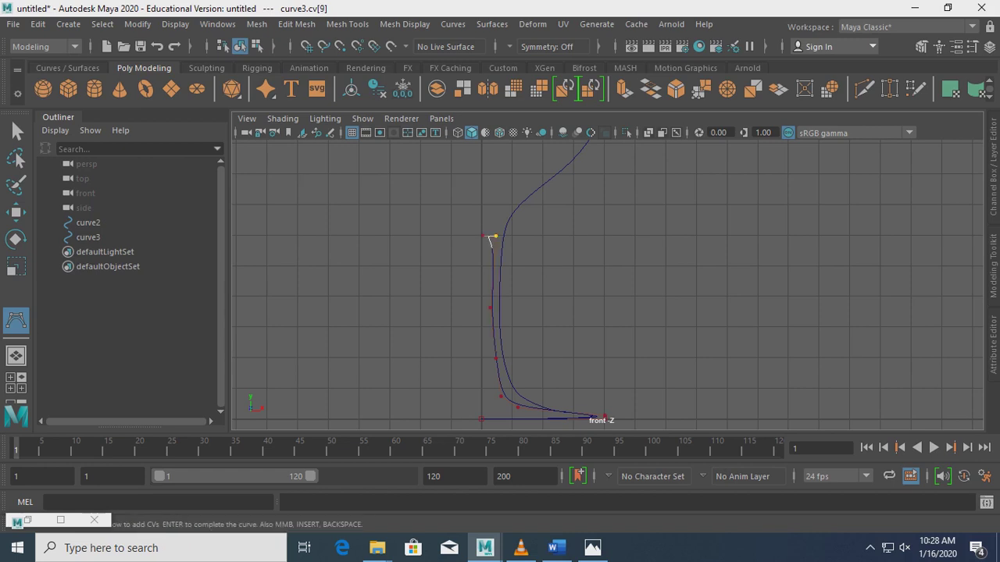
click(493, 245)
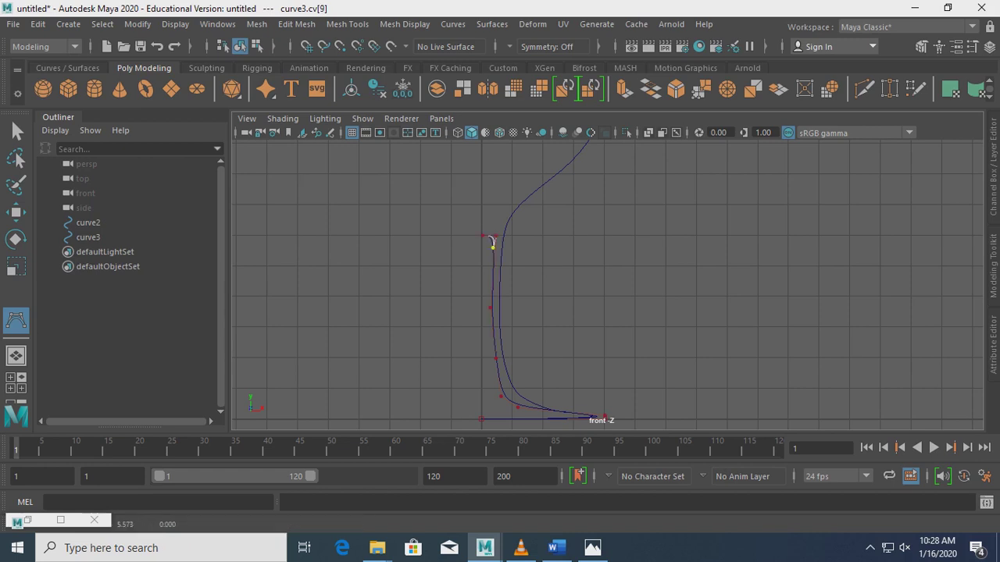
drag(492, 244, 517, 206)
click(514, 206)
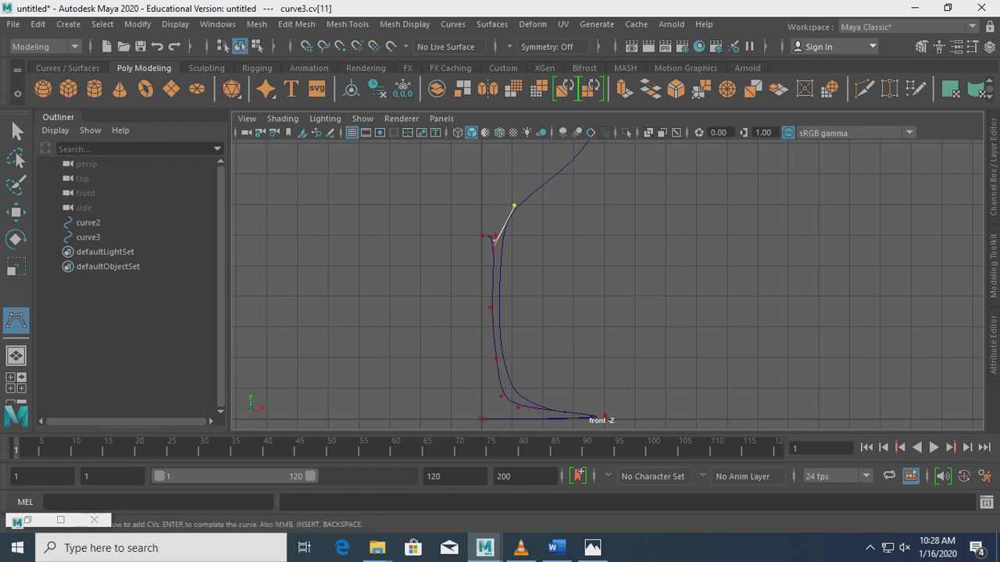
key(BackSpace)
key(BackSpace)
key(BackSpace)
click(491, 245)
middle_drag(491, 244, 493, 239)
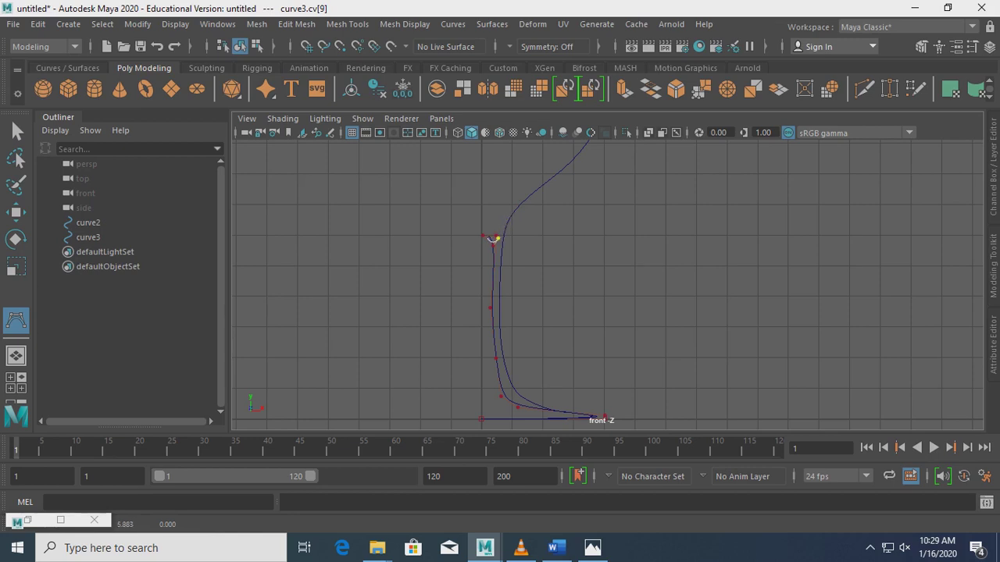
Continue placing CVs up the side of the bowl toward the rim.
click(492, 239)
click(491, 239)
middle_drag(492, 239, 492, 239)
click(492, 239)
click(491, 239)
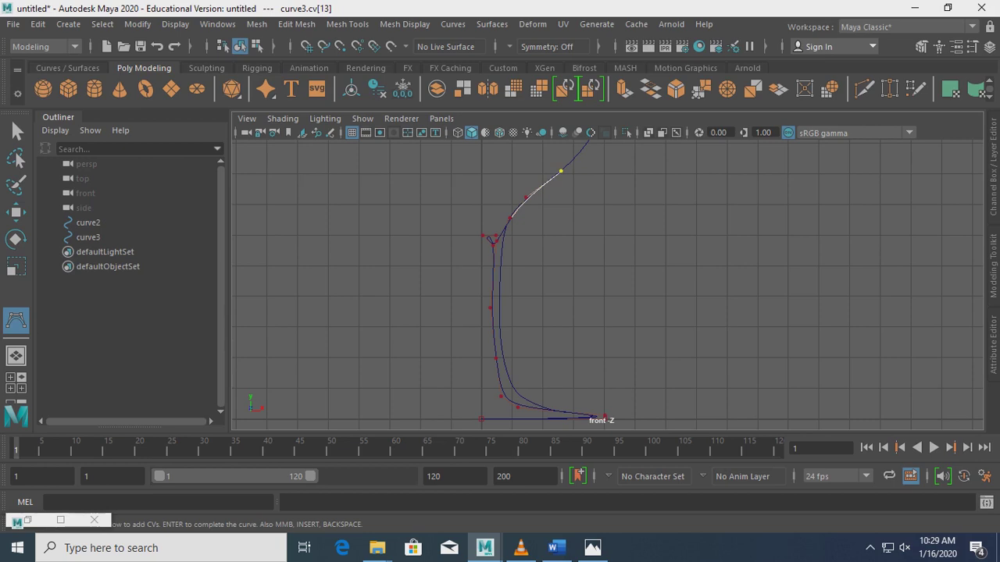
alt+middle_drag(562, 180, 502, 378)
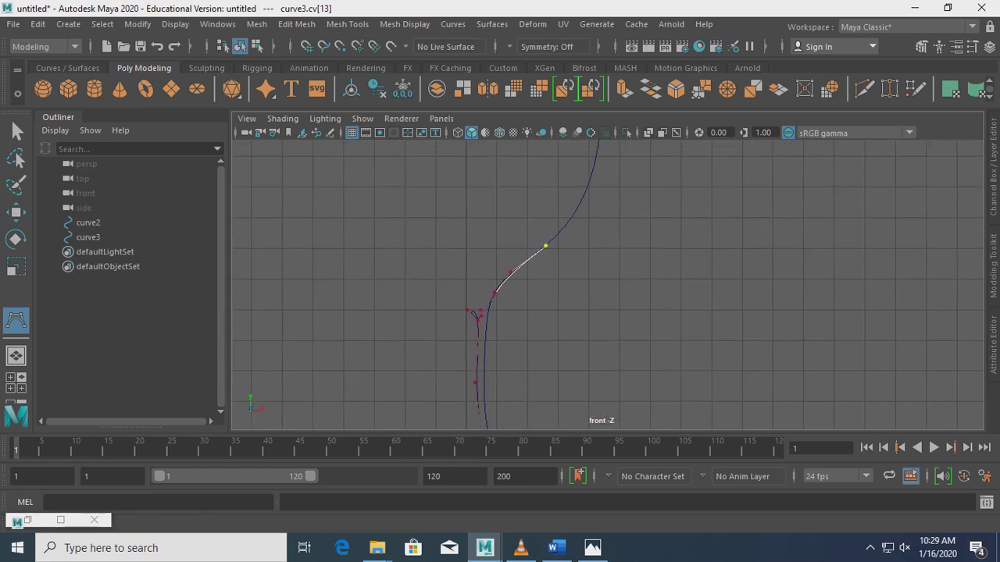
click(532, 334)
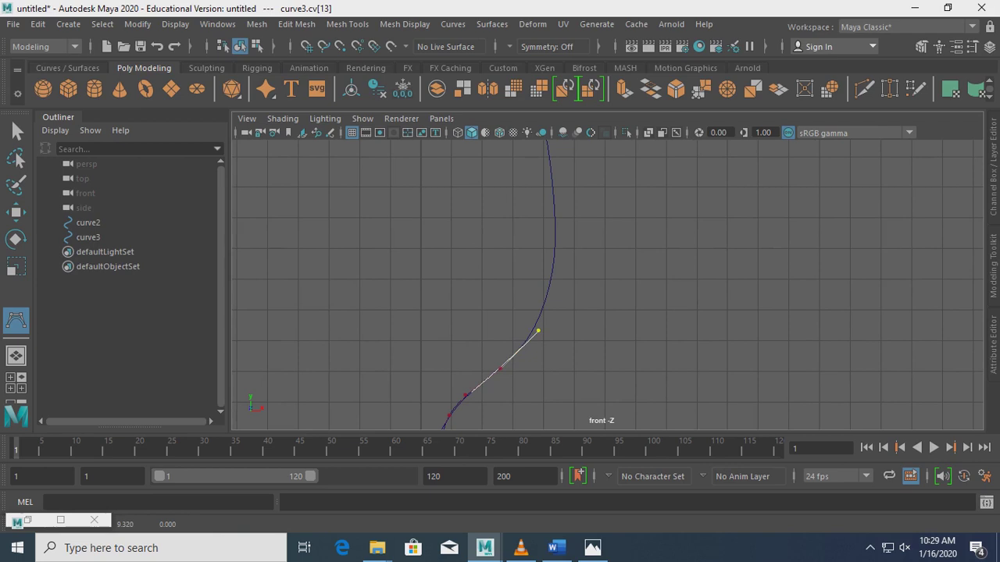
mouse_move(555, 259)
mouse_down()
mouse_move(547, 205)
mouse_move(551, 275)
mouse_up()
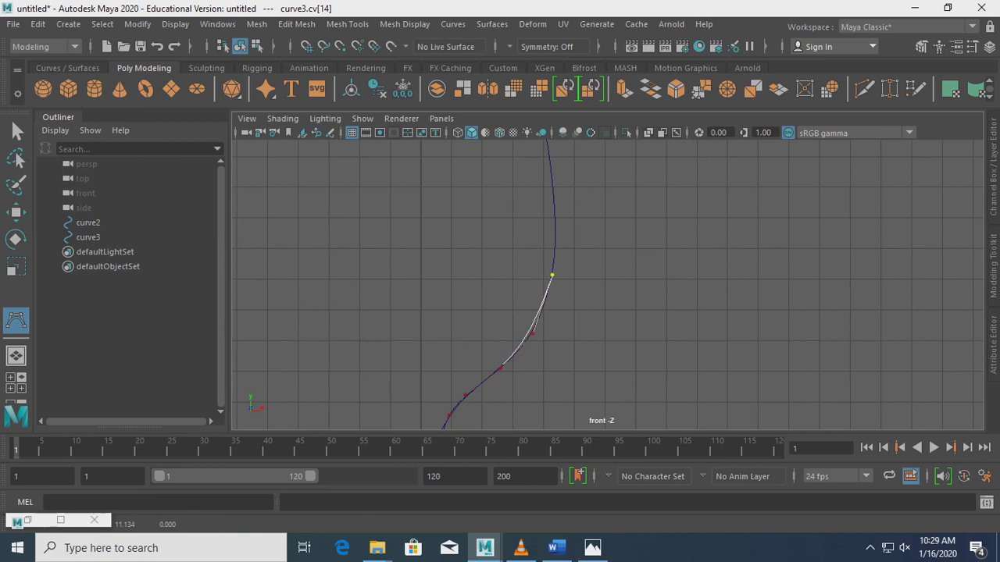
drag(551, 178, 553, 172)
click(553, 175)
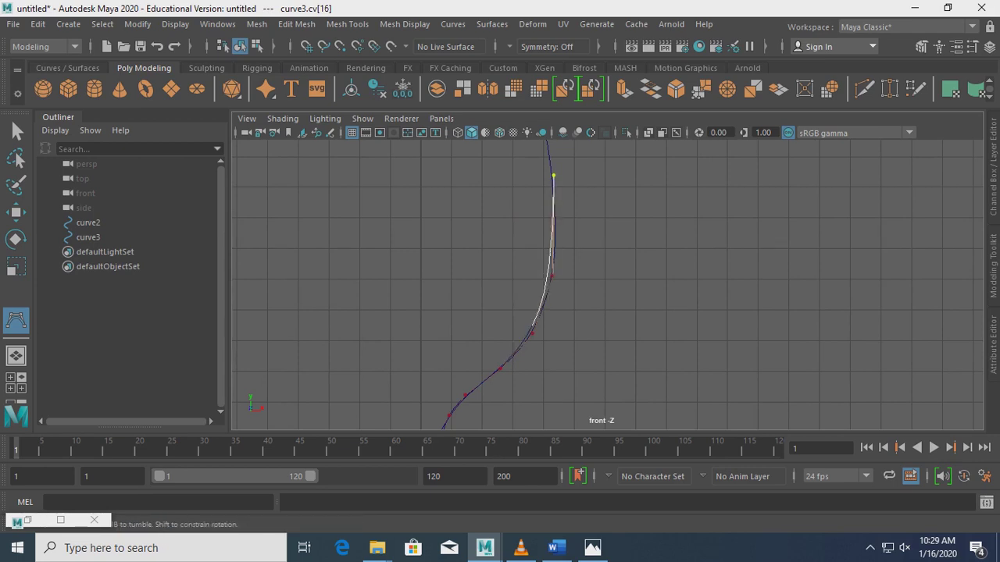
Add the final CVs hooking the rim inward and finish curve3 at about nineteen CVs.
alt+middle_drag(547, 195, 553, 347)
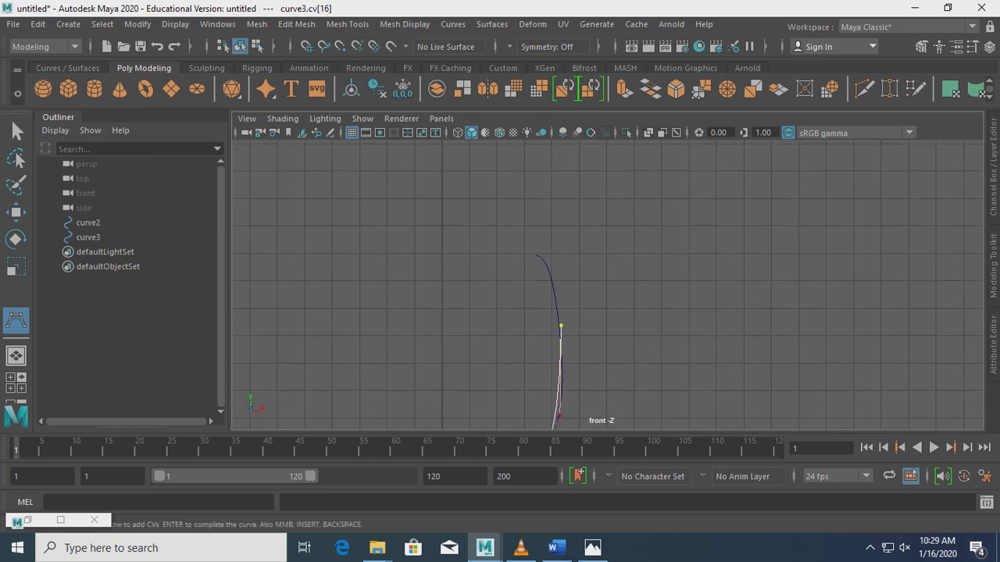
middle_drag(560, 327, 552, 261)
click(549, 259)
click(540, 255)
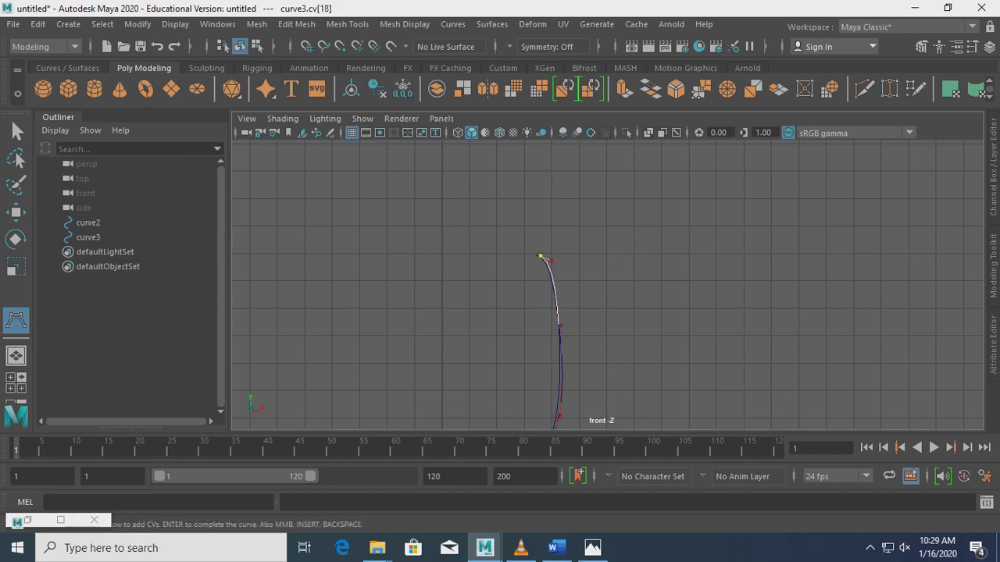
key(Return)
click(88, 223)
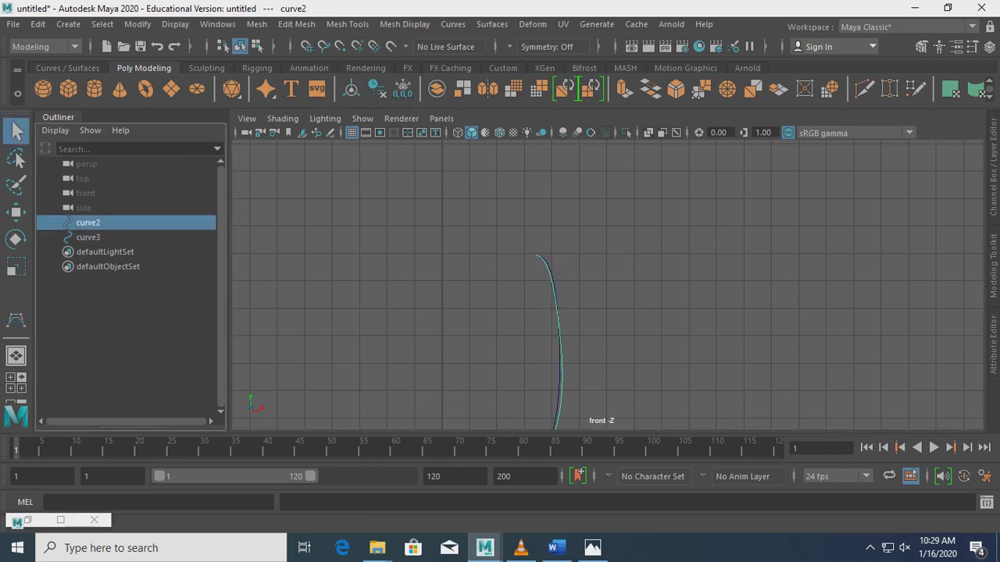
Delete the original profile curve curve2.
key(Delete)
scroll(608, 285, down, 2)
scroll(608, 285, down, 2)
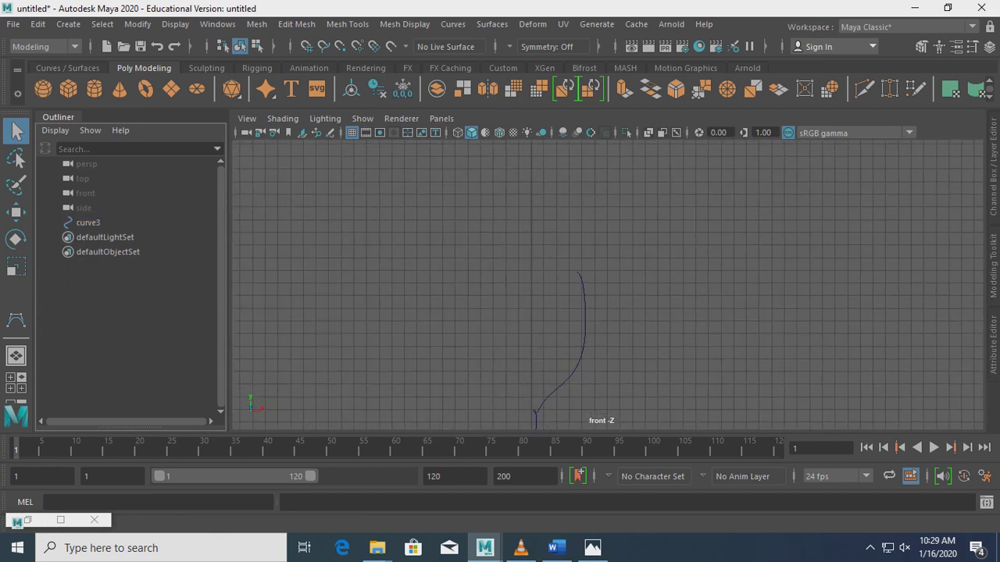
scroll(609, 287, down, 1)
scroll(609, 287, down, 1)
scroll(610, 286, down, 1)
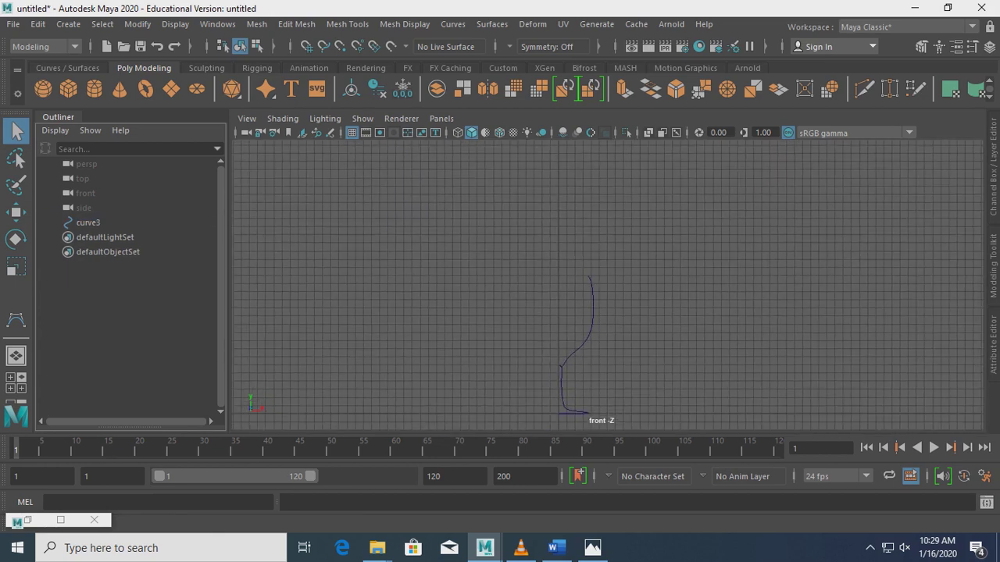
Try Surfaces > Revolve and its options, then select curve3 for revolving.
click(492, 24)
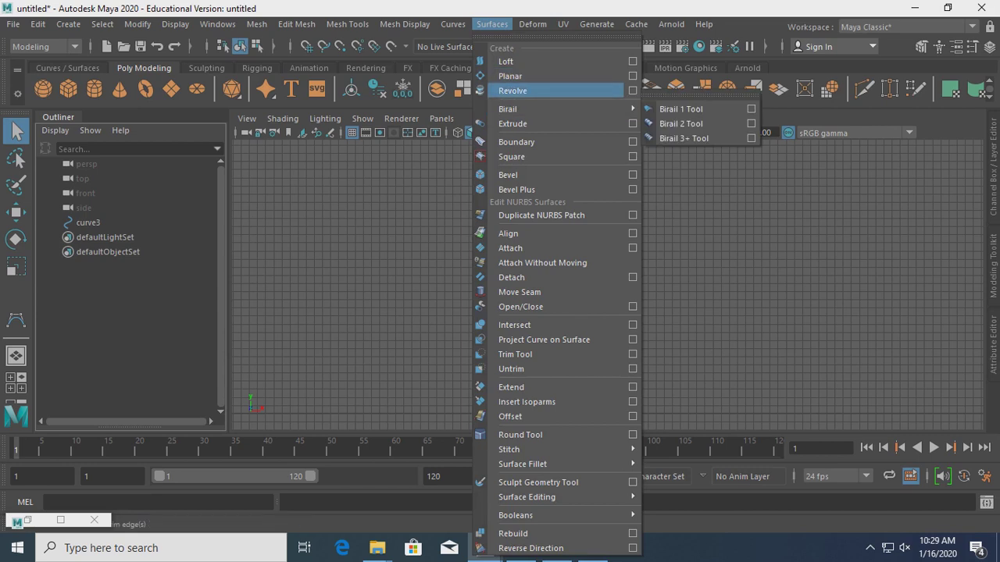
click(515, 91)
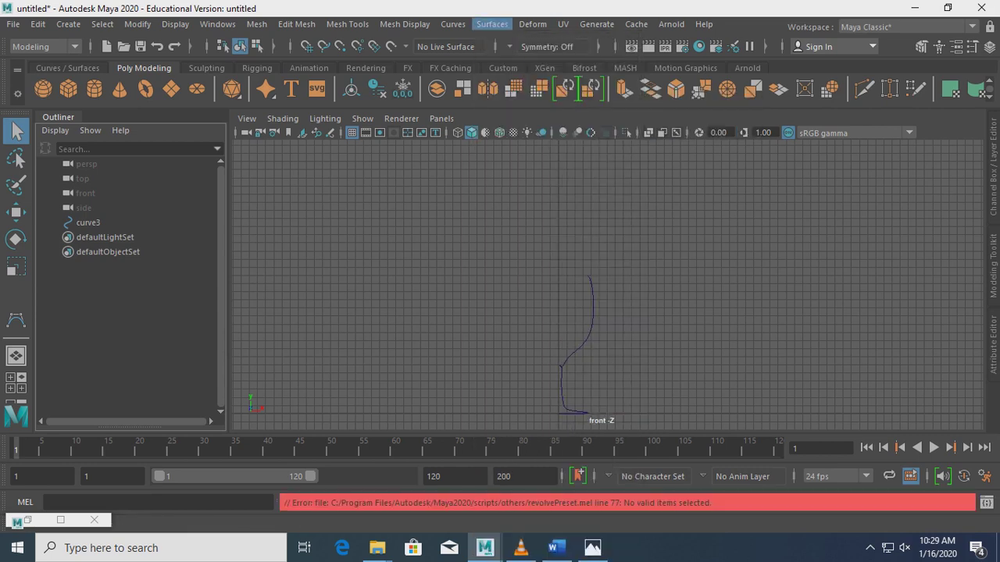
click(492, 24)
click(633, 91)
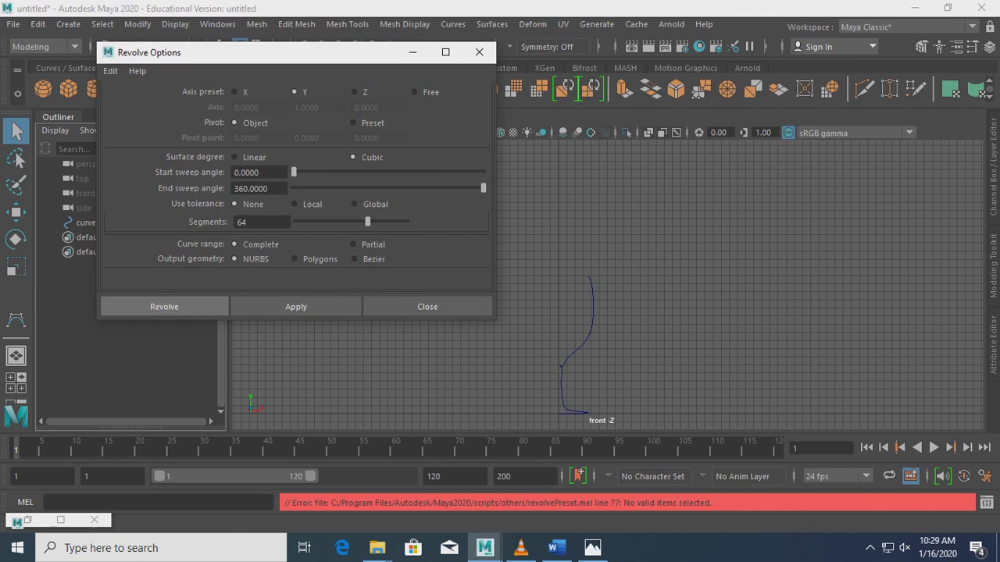
click(479, 53)
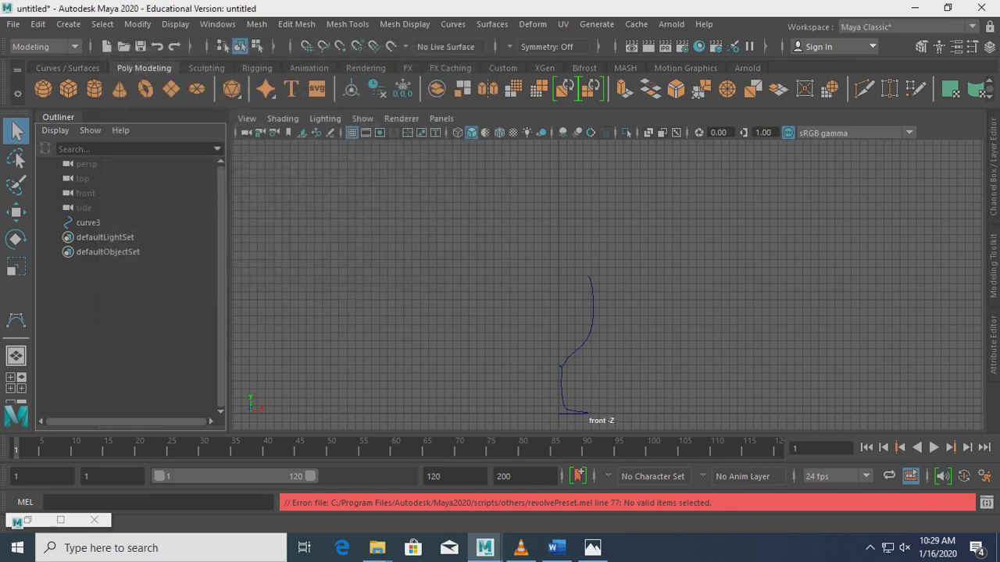
click(87, 223)
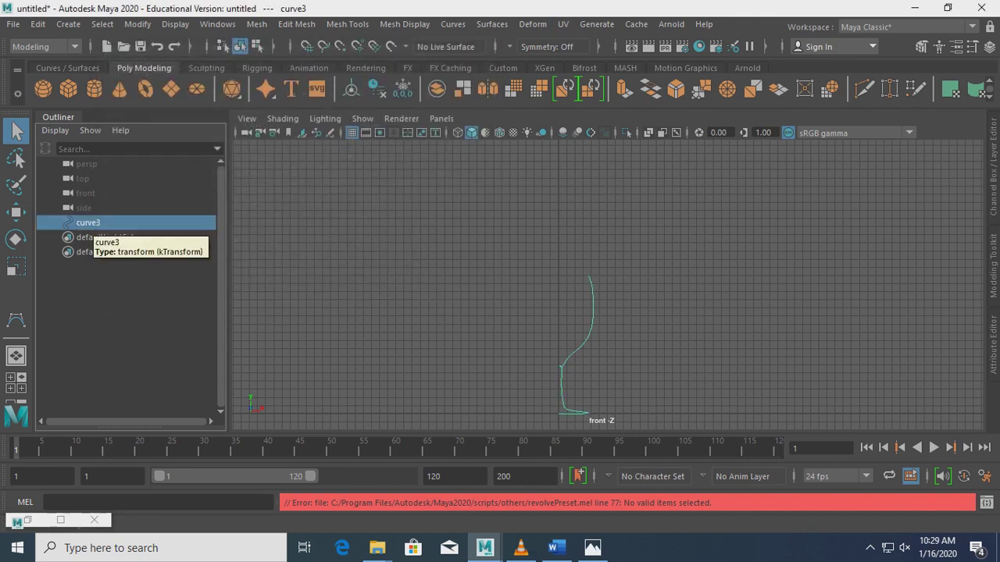
click(453, 24)
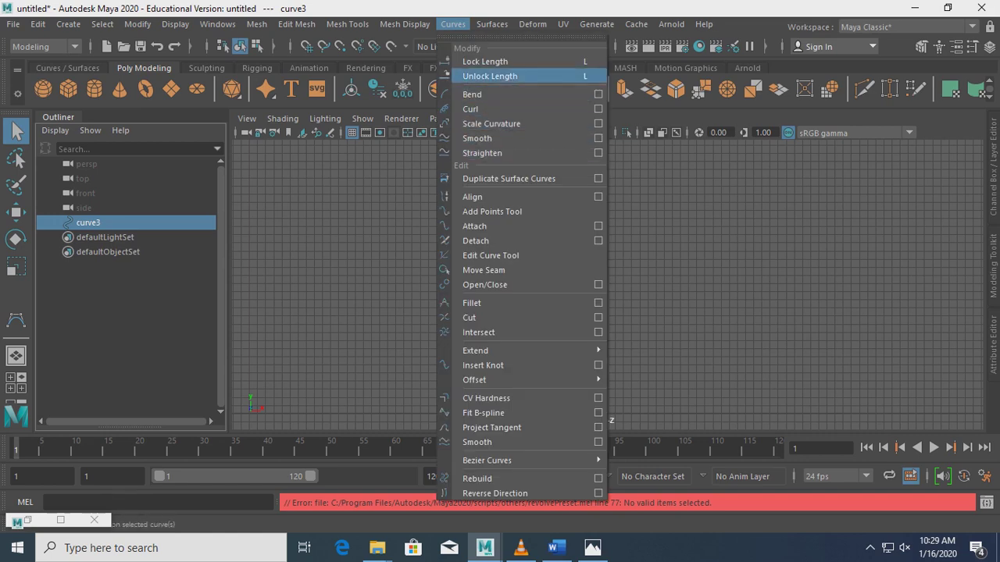
mouse_move(491, 24)
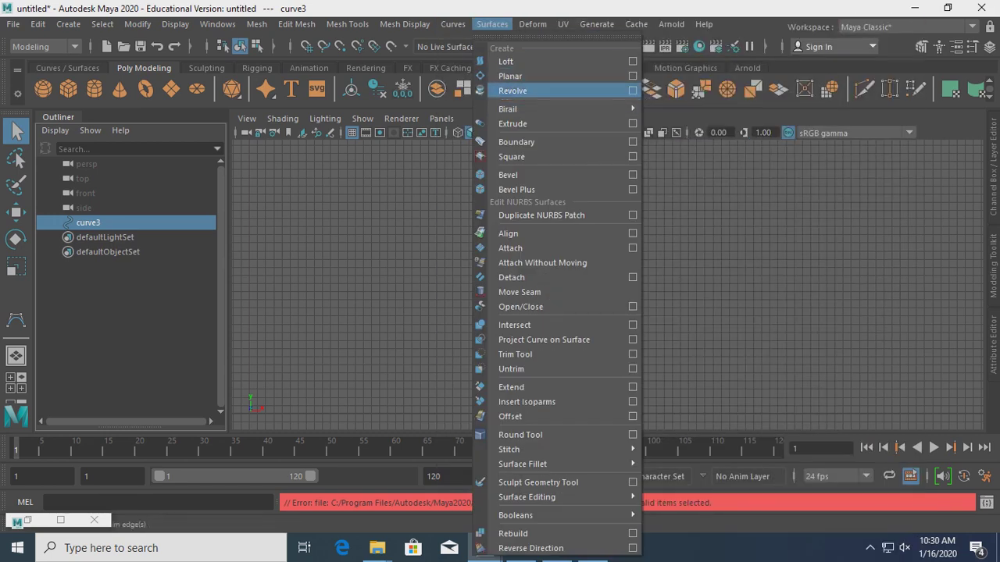
Revolve curve3 from the Revolve Options into the wine-glass surface revolvedSurface1.
click(633, 91)
click(165, 306)
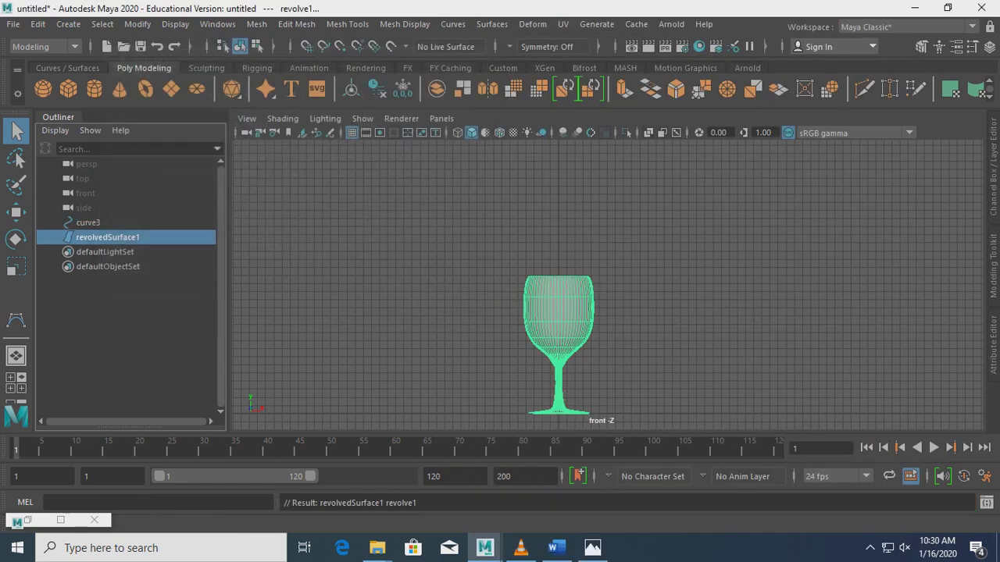
click(781, 313)
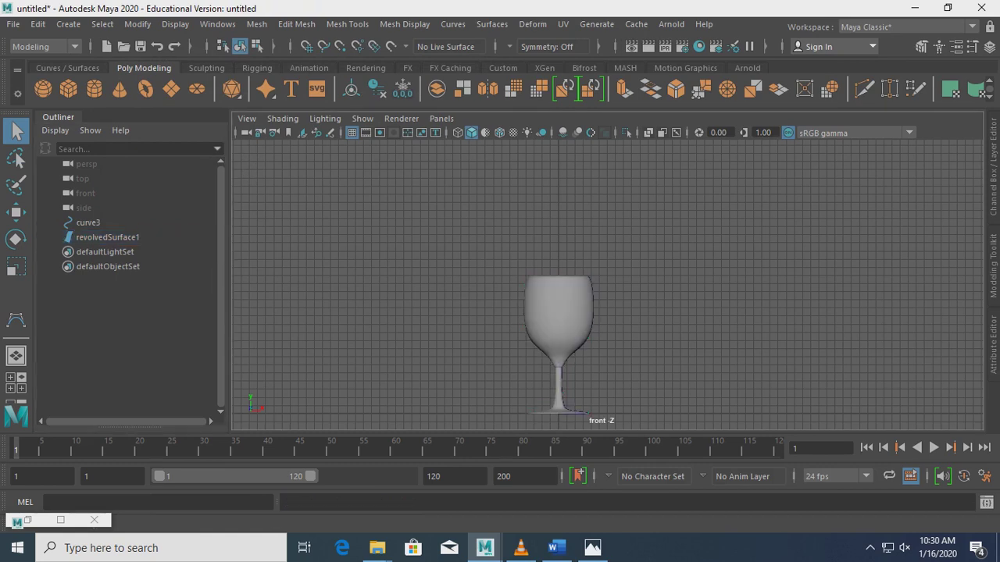
Switch to the four-view layout, then maximize the perspective view.
key(space)
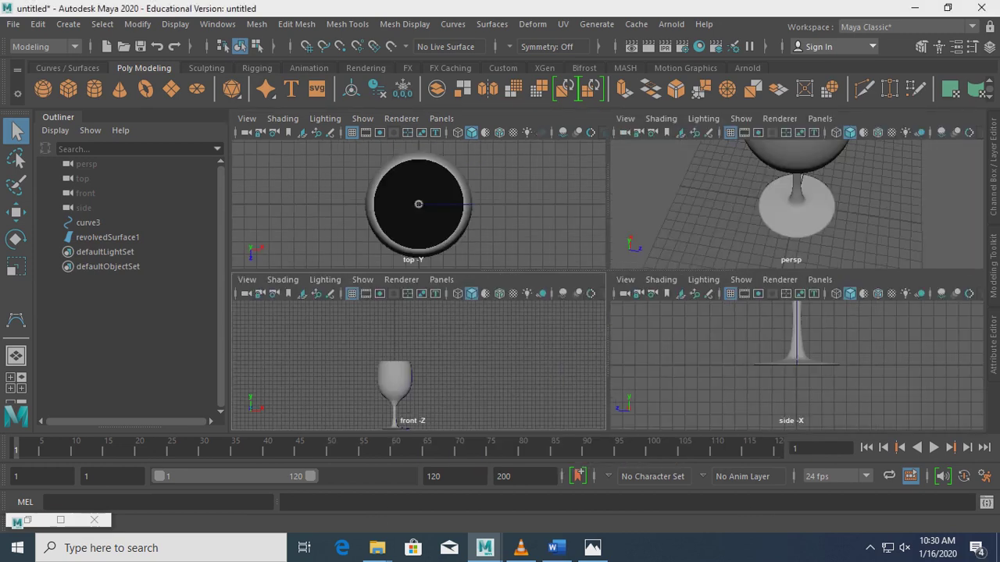
click(797, 204)
click(726, 193)
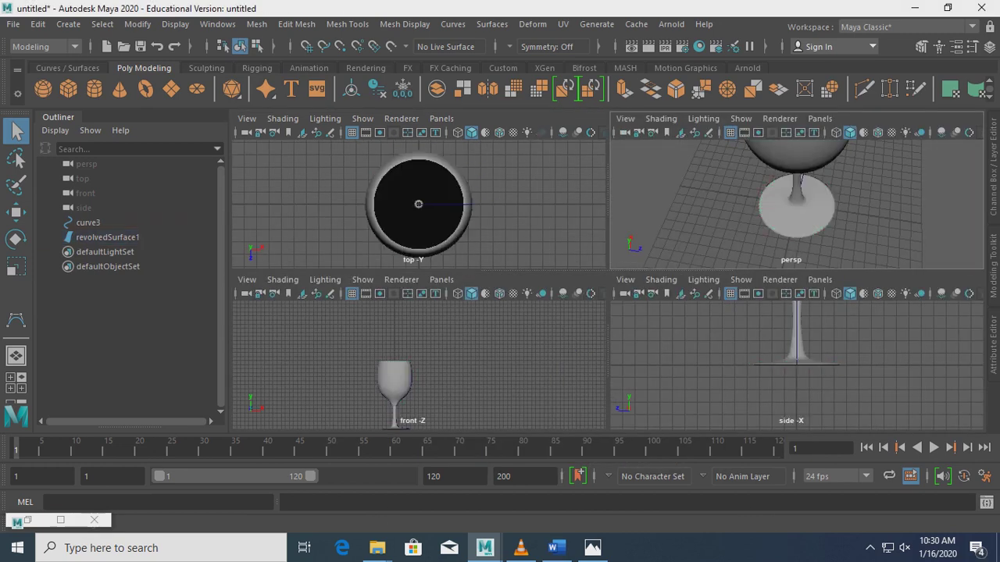
key(space)
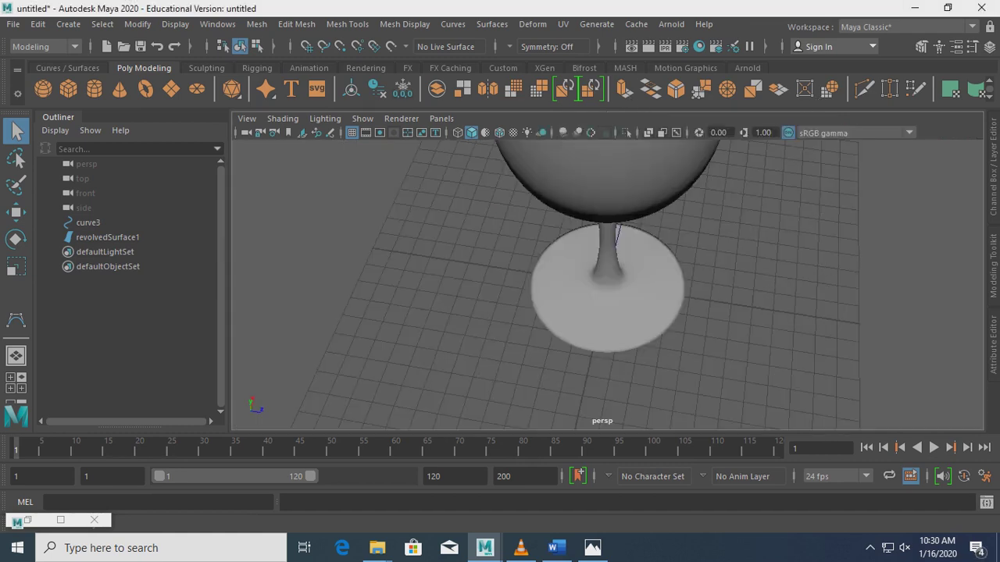
key(space)
Orbit the perspective view to inspect the glass base from below.
drag(608, 195, 623, 250)
key(space)
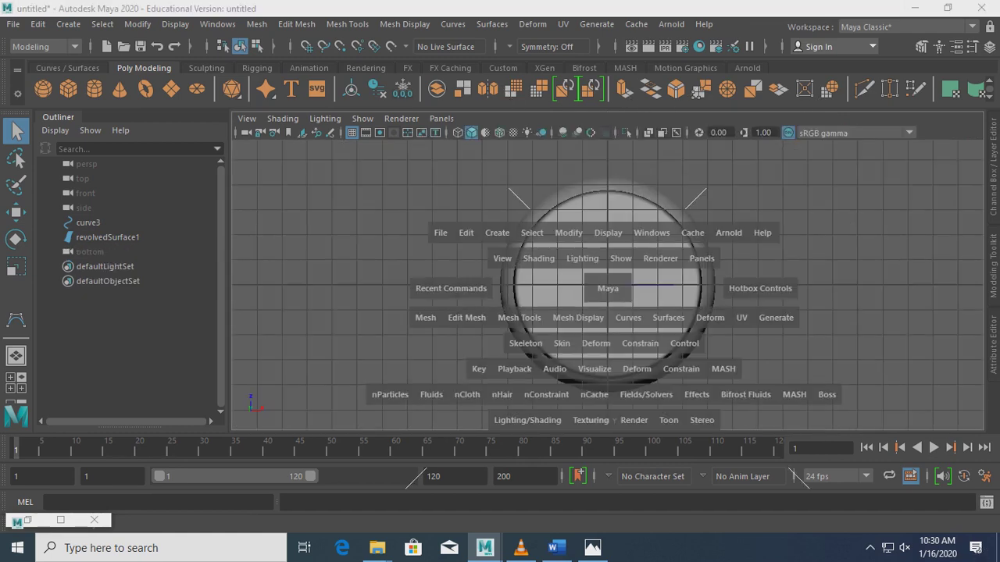
drag(544, 286, 559, 341)
key(space)
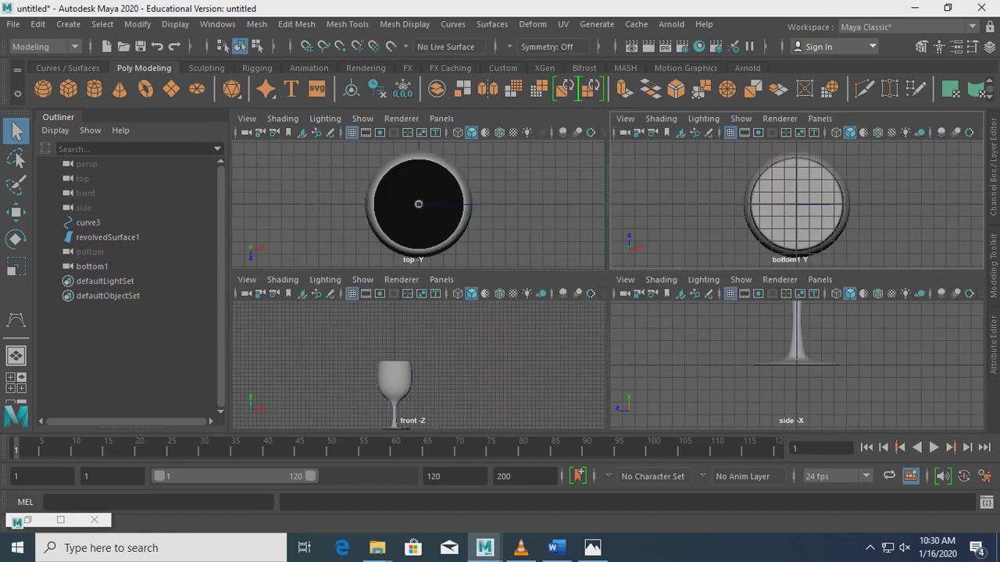
key(ctrl+z)
key(ctrl+z)
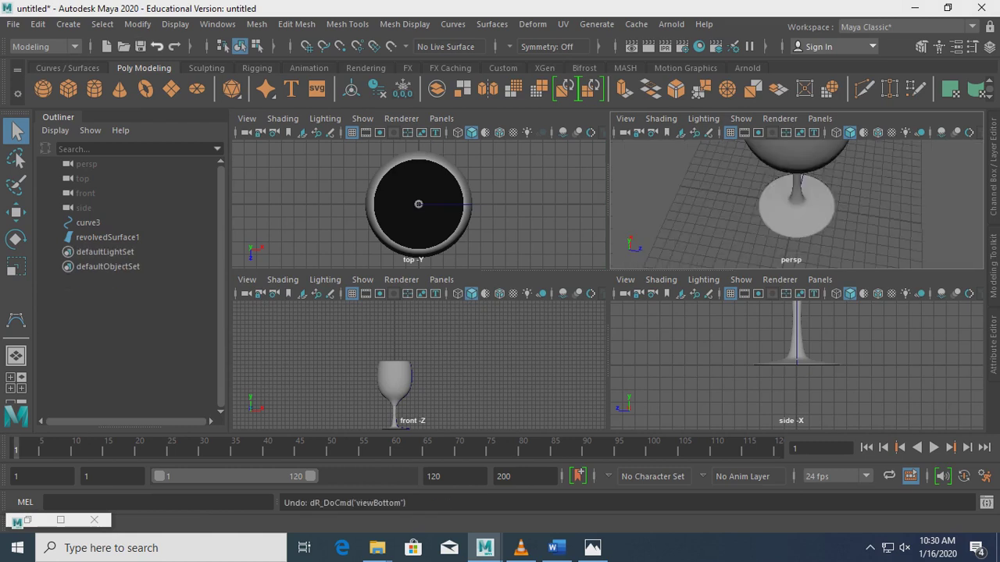
key(space)
key(space)
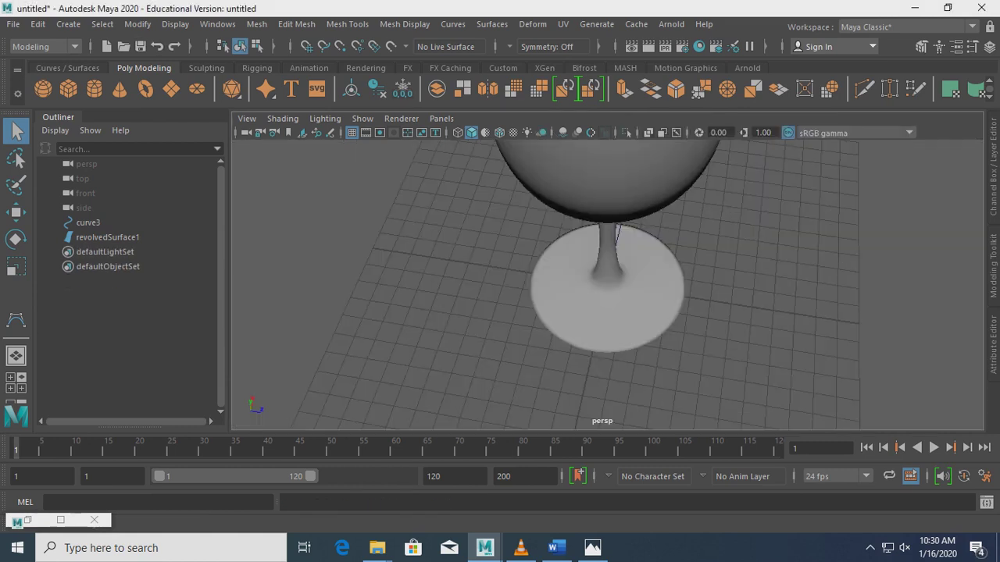
mouse_move(607, 235)
alt+mouse_down()
mouse_move(607, 421)
mouse_move(607, 332)
mouse_move(608, 375)
alt+mouse_up()
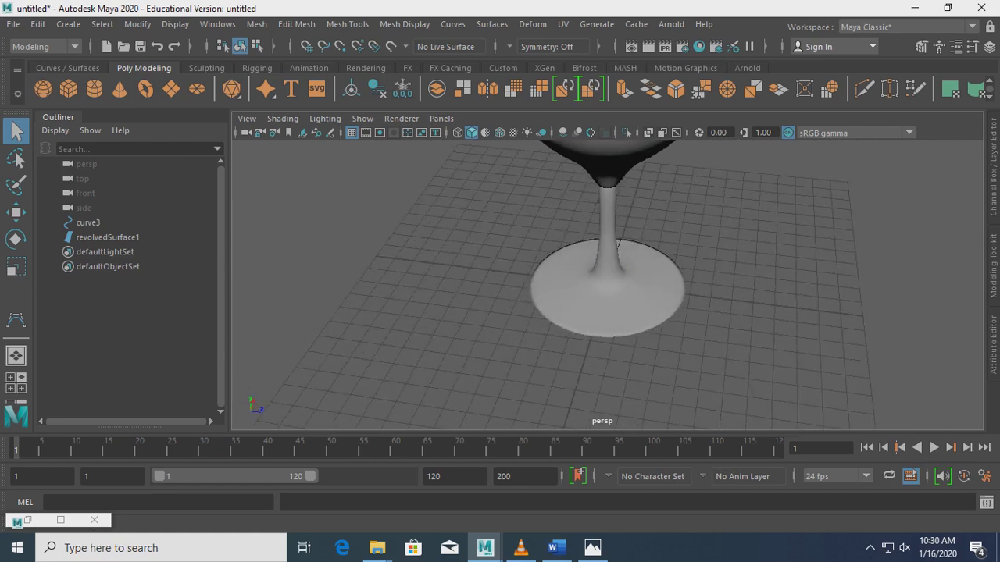
Rename curve3 to 'glass' in the Outliner, then select revolvedSurface1 from the front view.
double_click(90, 223)
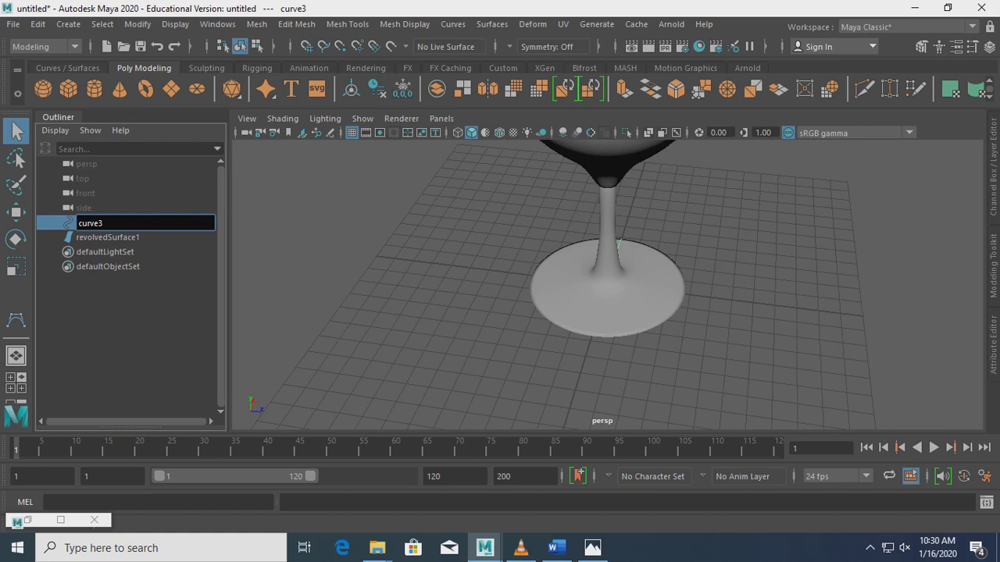
double_click(90, 224)
text(glass)
key(Return)
double_click(88, 222)
key(Escape)
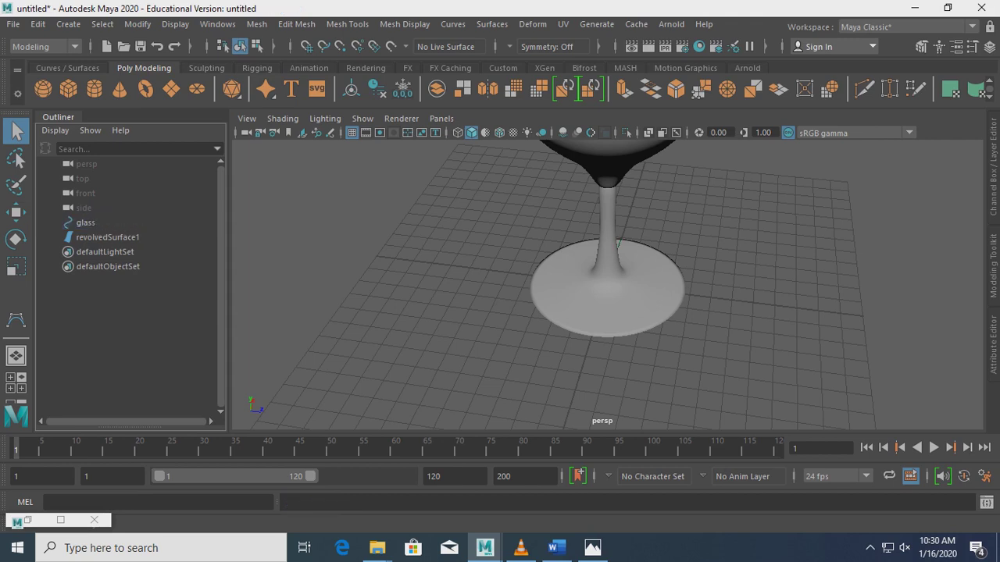
key(space)
key(space)
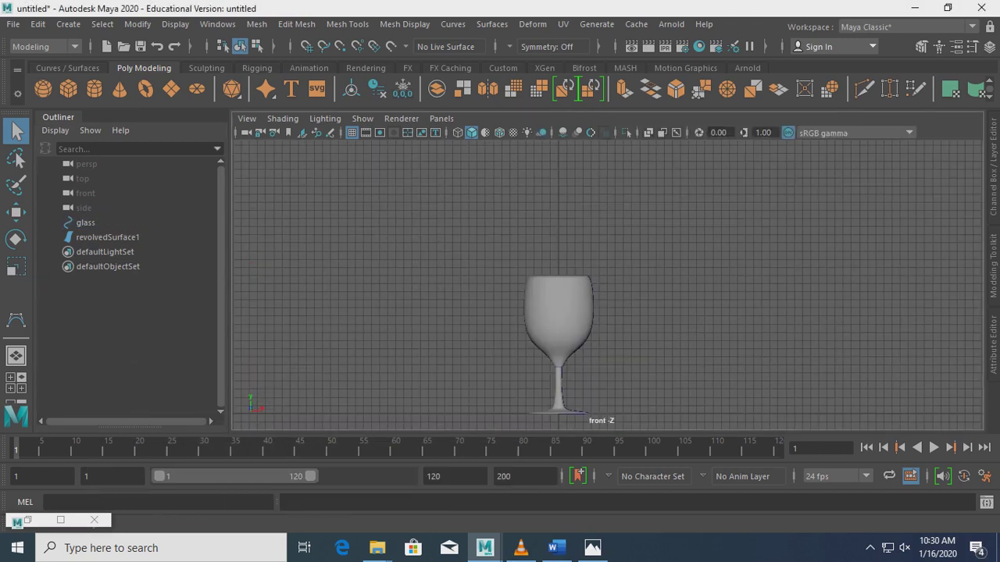
click(107, 237)
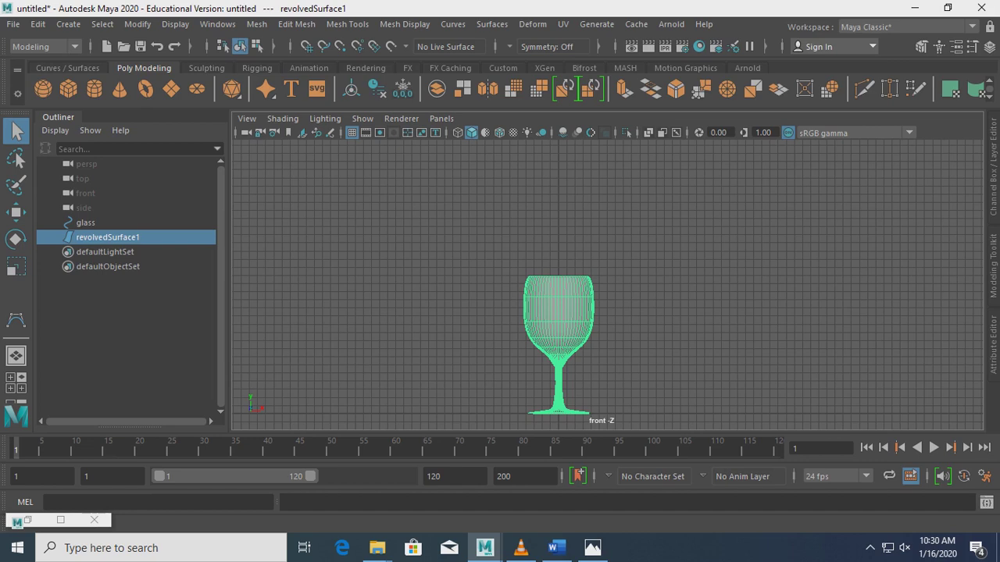
Show the Channel Box transform attributes and select revolvedSurface1 in the Outliner.
click(596, 24)
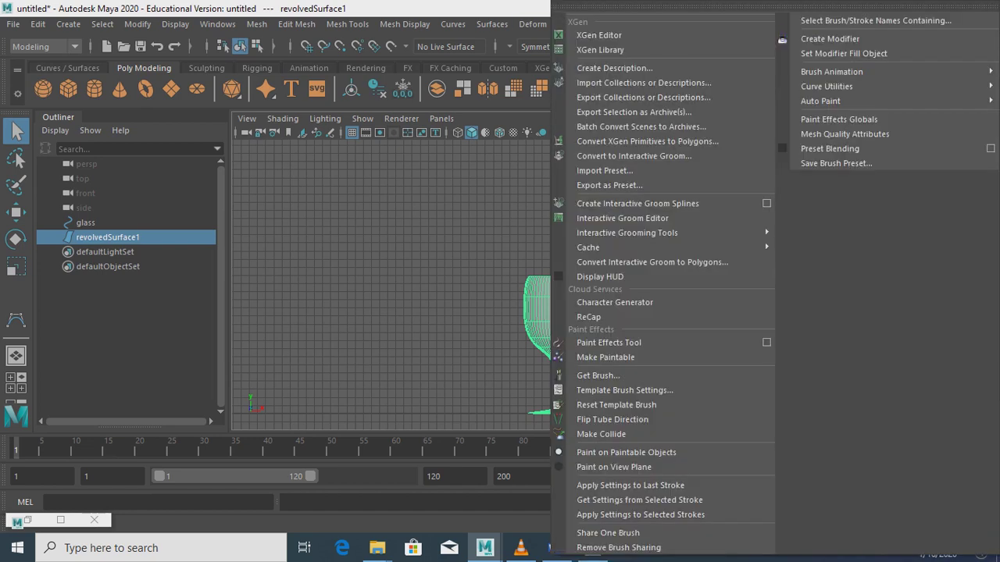
key(Escape)
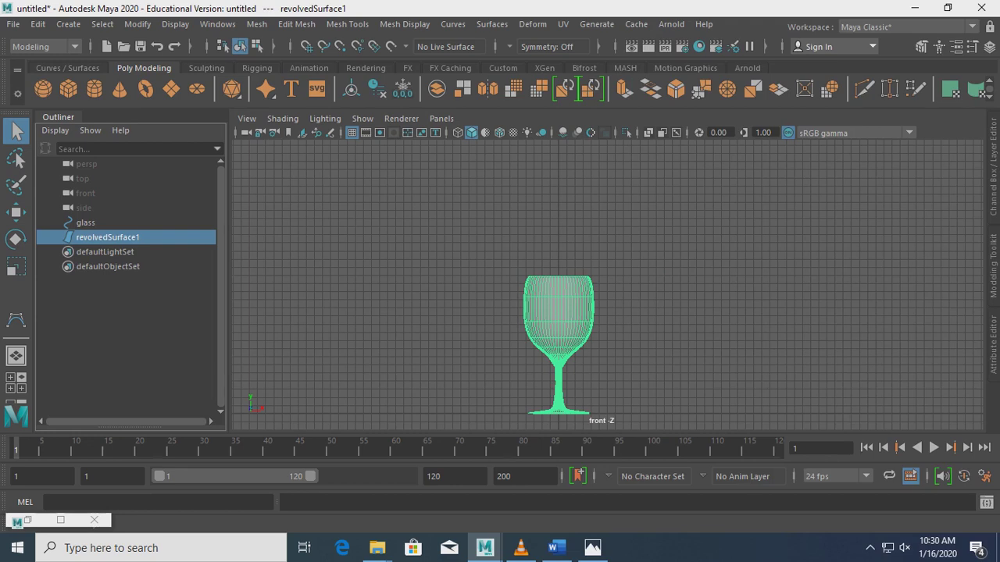
right_click(107, 240)
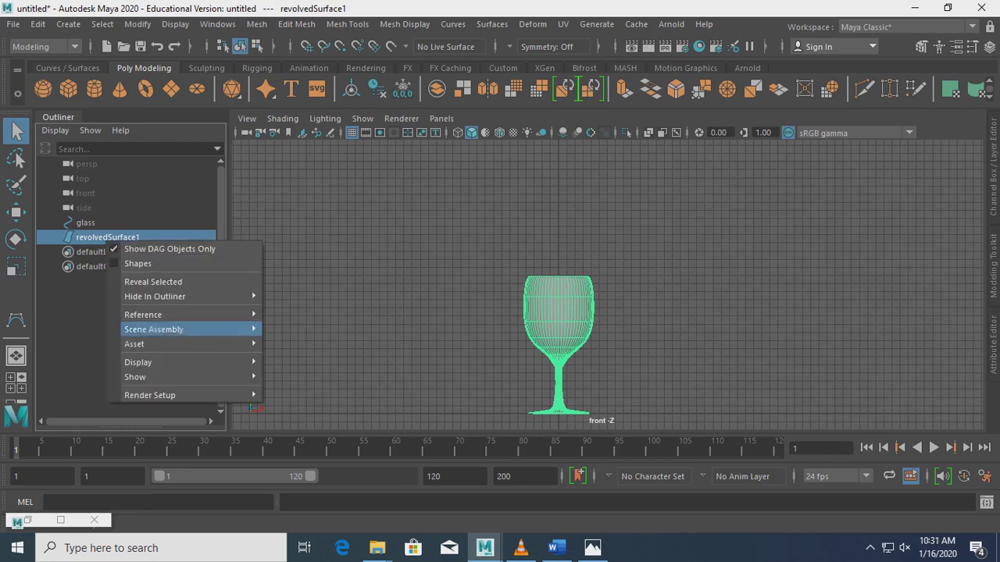
key(ctrl+a)
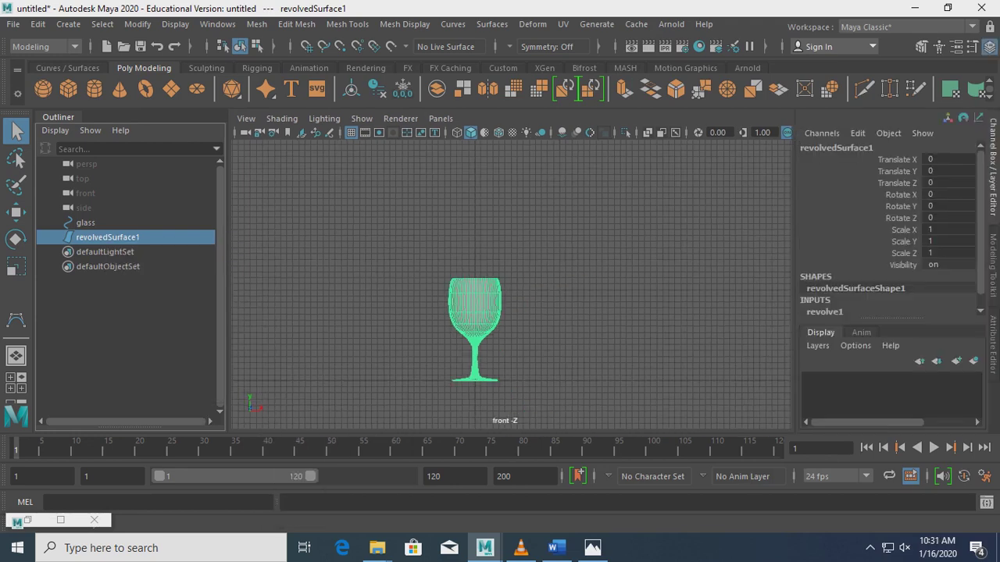
click(125, 351)
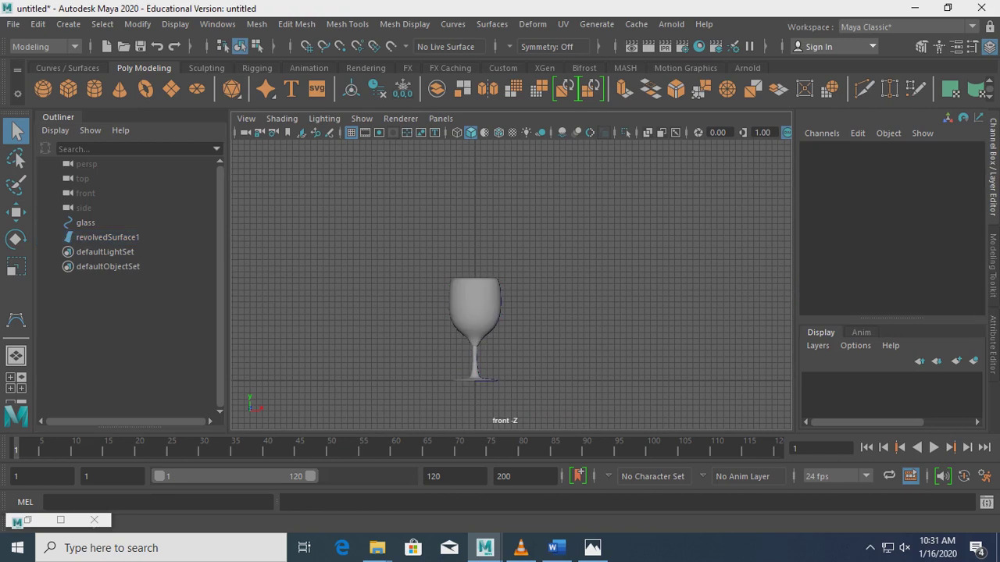
click(108, 237)
click(125, 352)
click(107, 237)
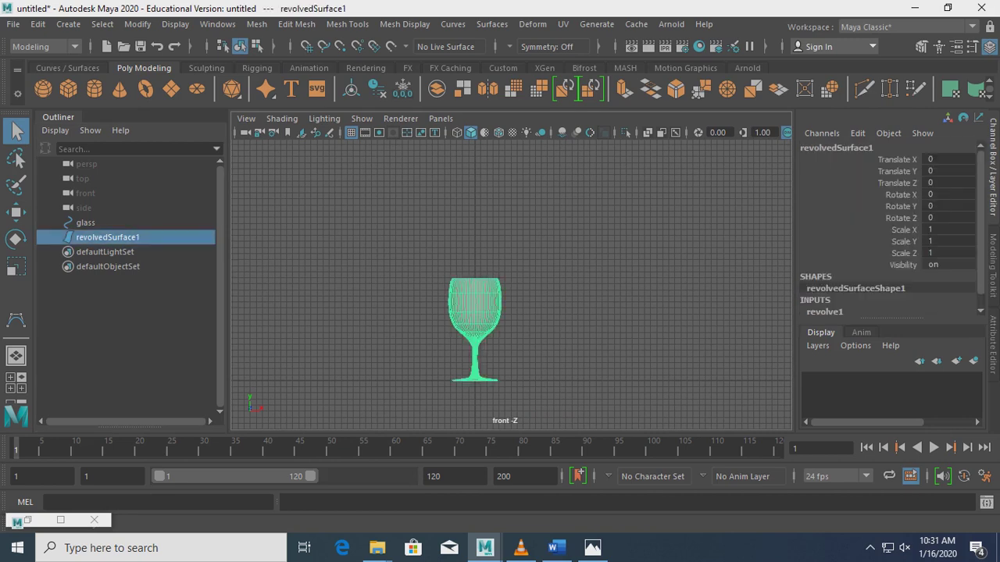
click(125, 352)
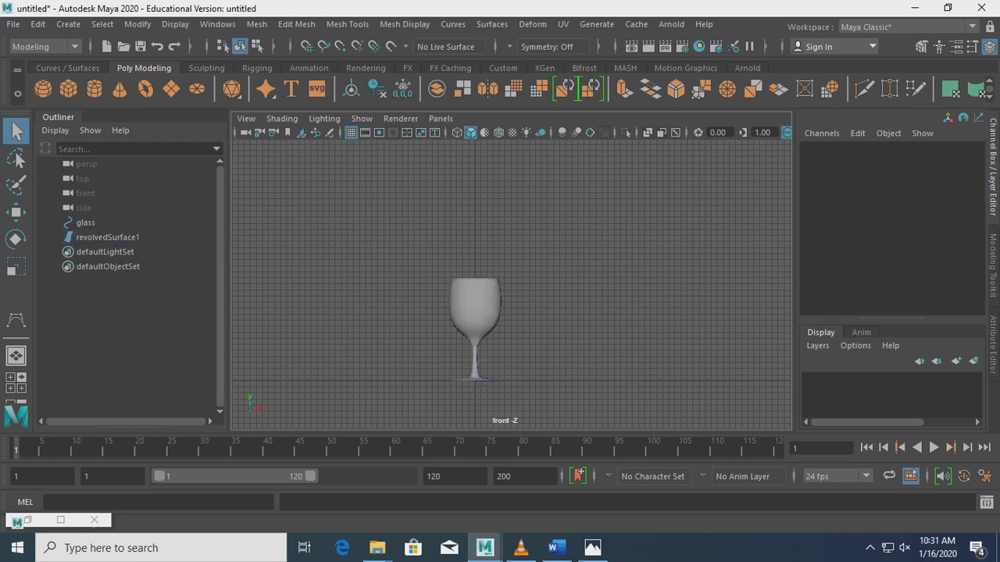
click(108, 237)
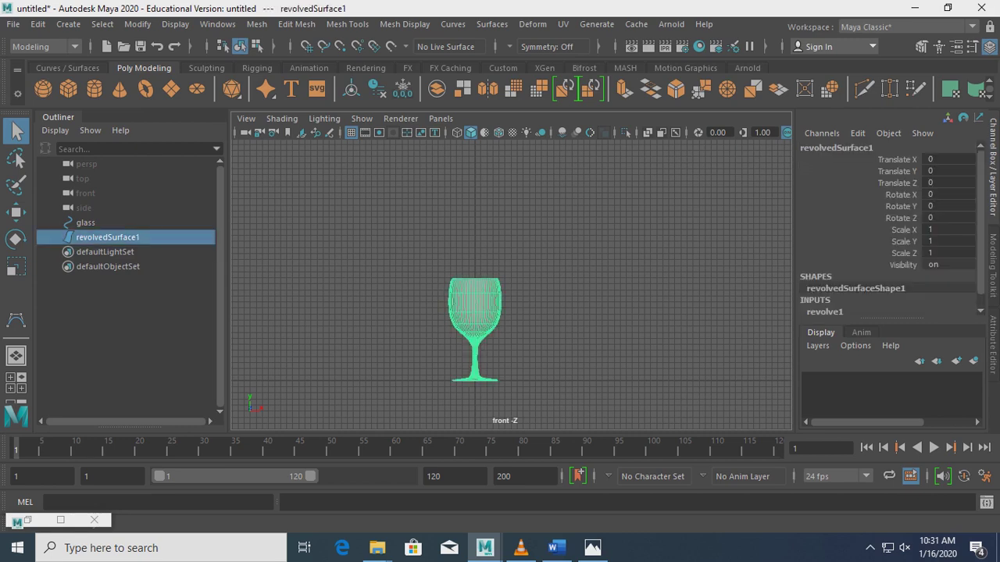
click(125, 351)
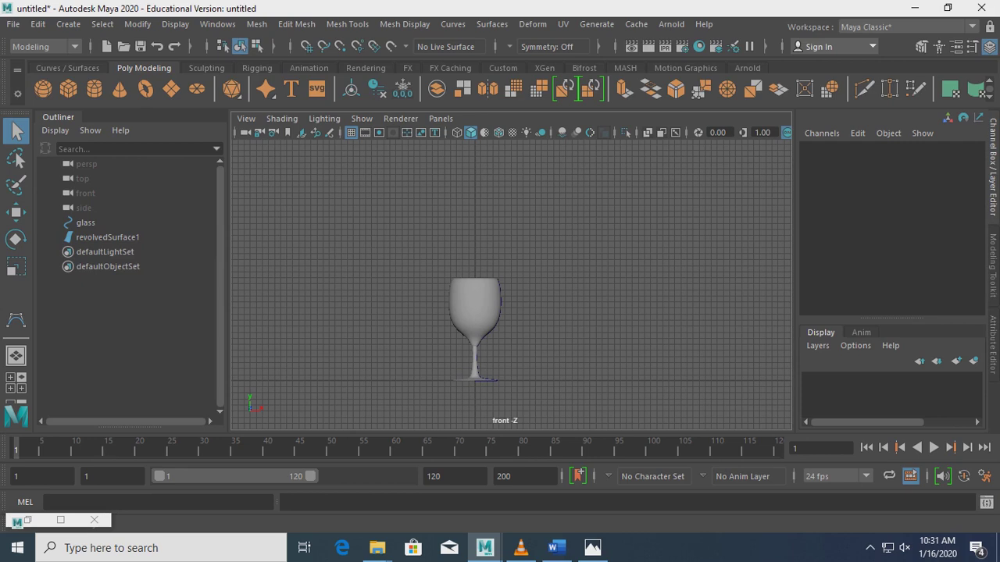
click(107, 237)
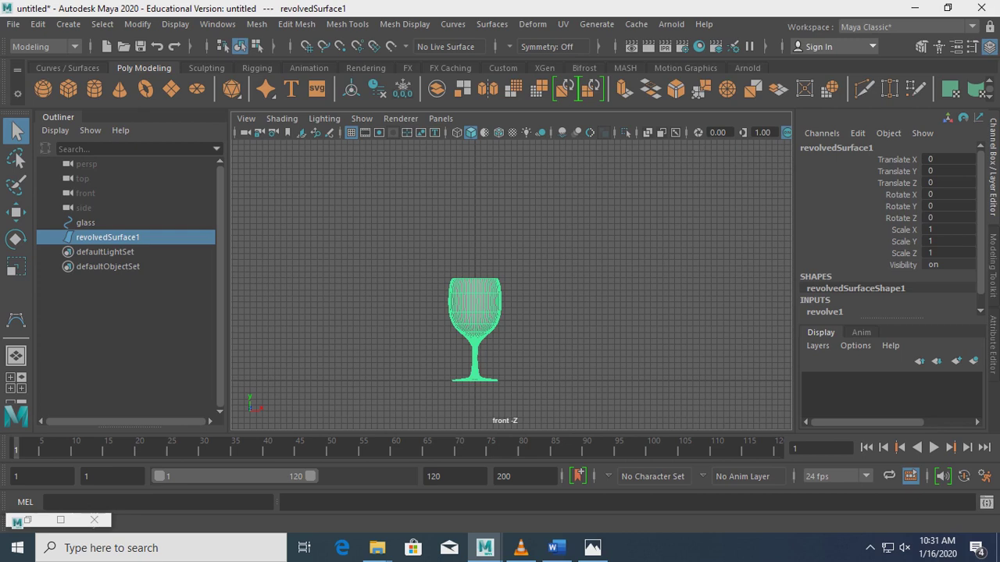
Rename revolvedSurface1 to 'glassA' in the Outliner.
double_click(108, 237)
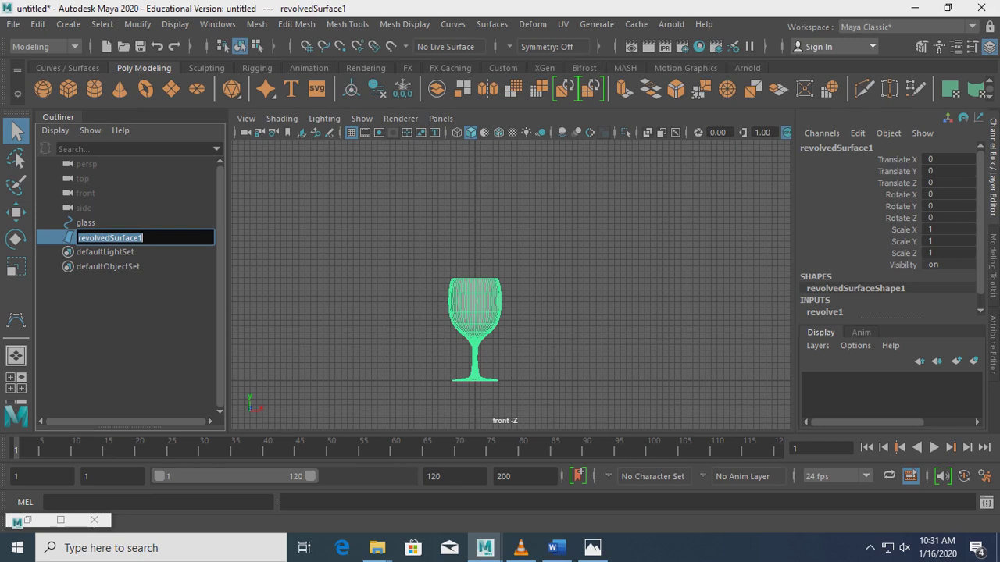
key(BackSpace)
text(glassA)
key(Return)
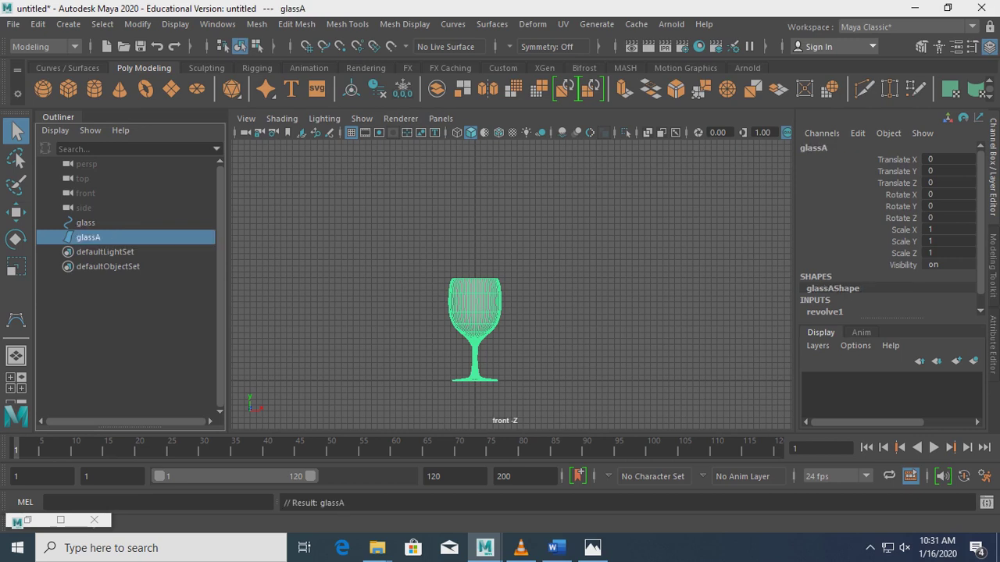